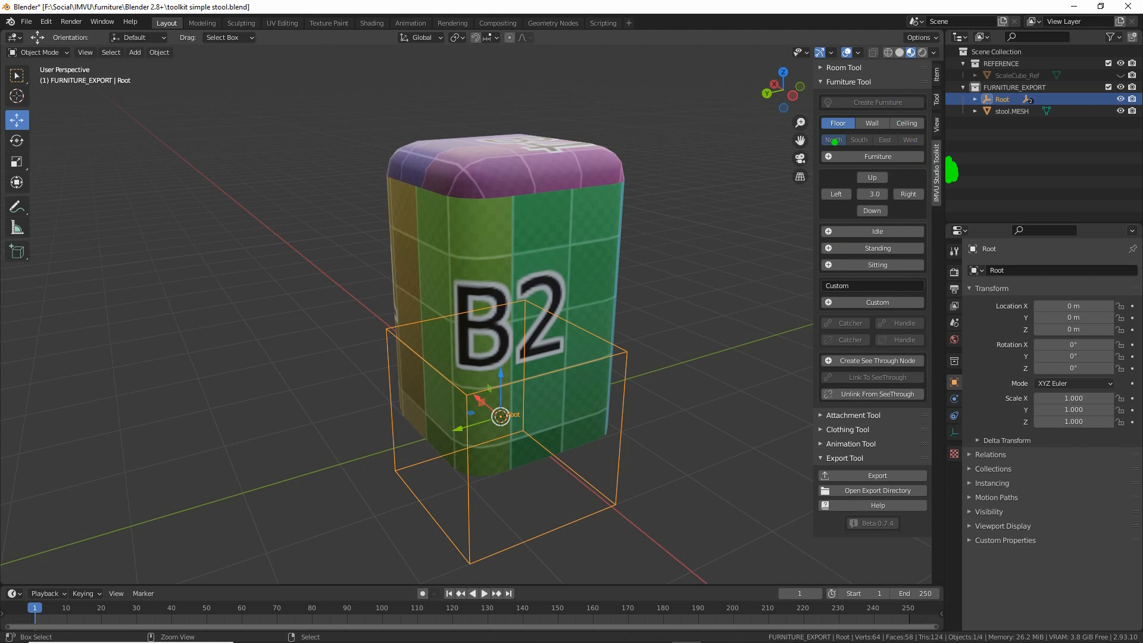
drag(802, 197, 804, 329)
drag(74, 64, 122, 66)
click(85, 52)
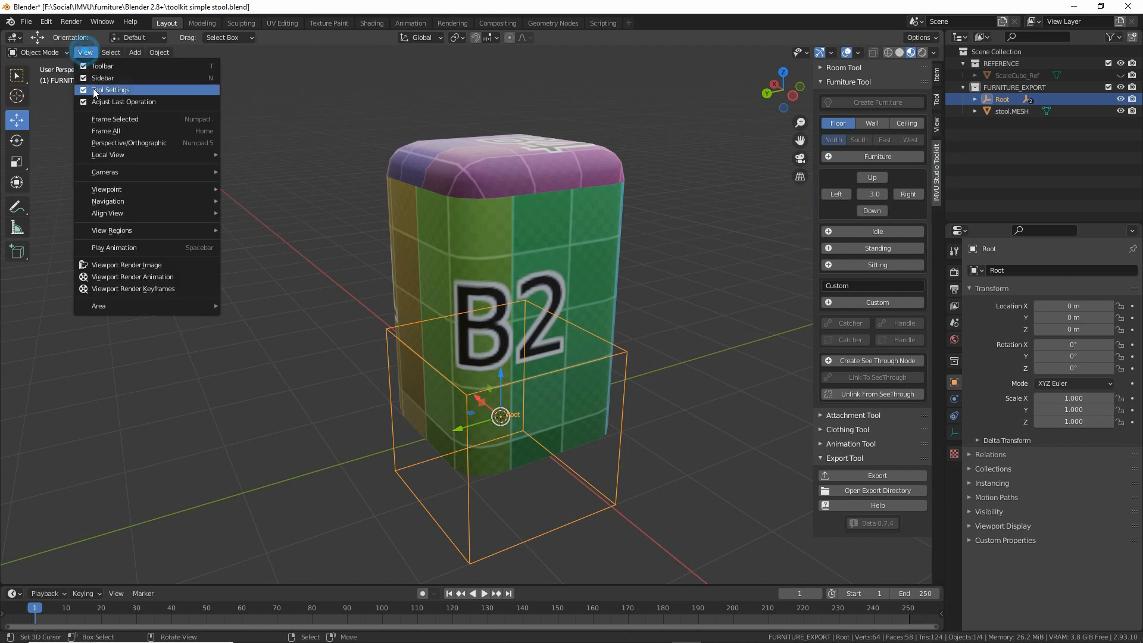
drag(80, 85, 113, 86)
drag(786, 134, 777, 237)
drag(952, 156, 959, 178)
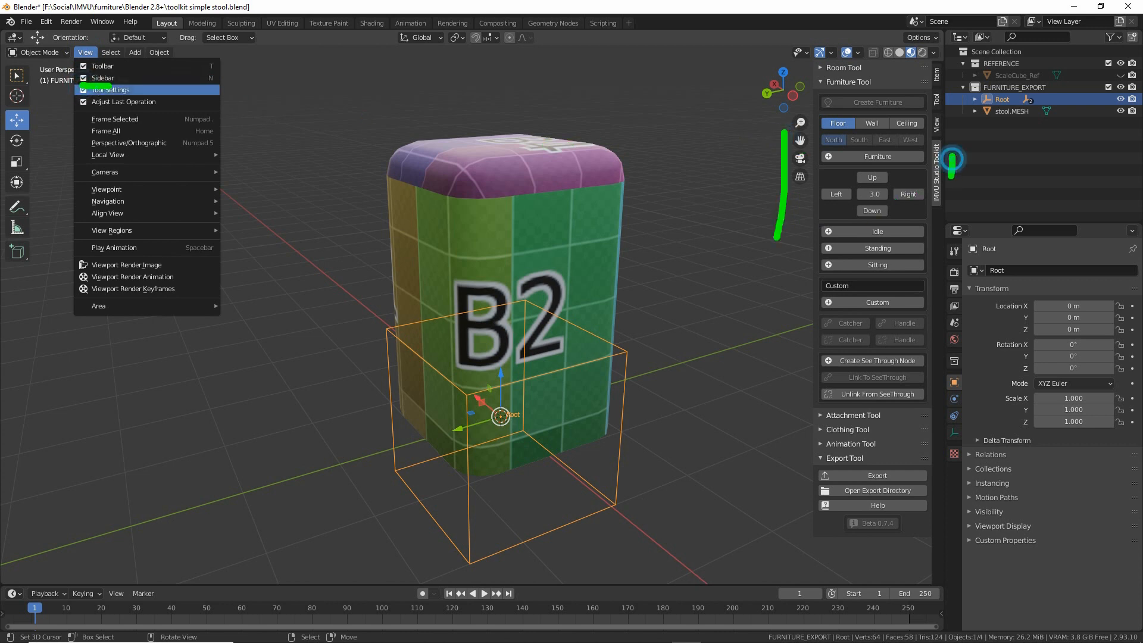
drag(805, 93, 887, 93)
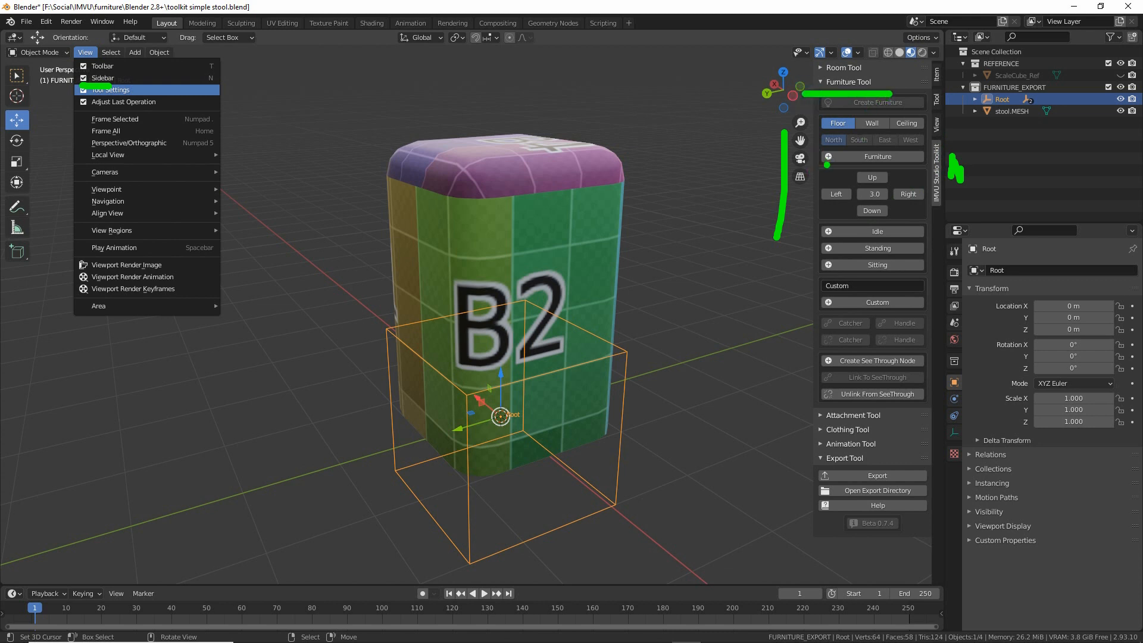
key(Escape)
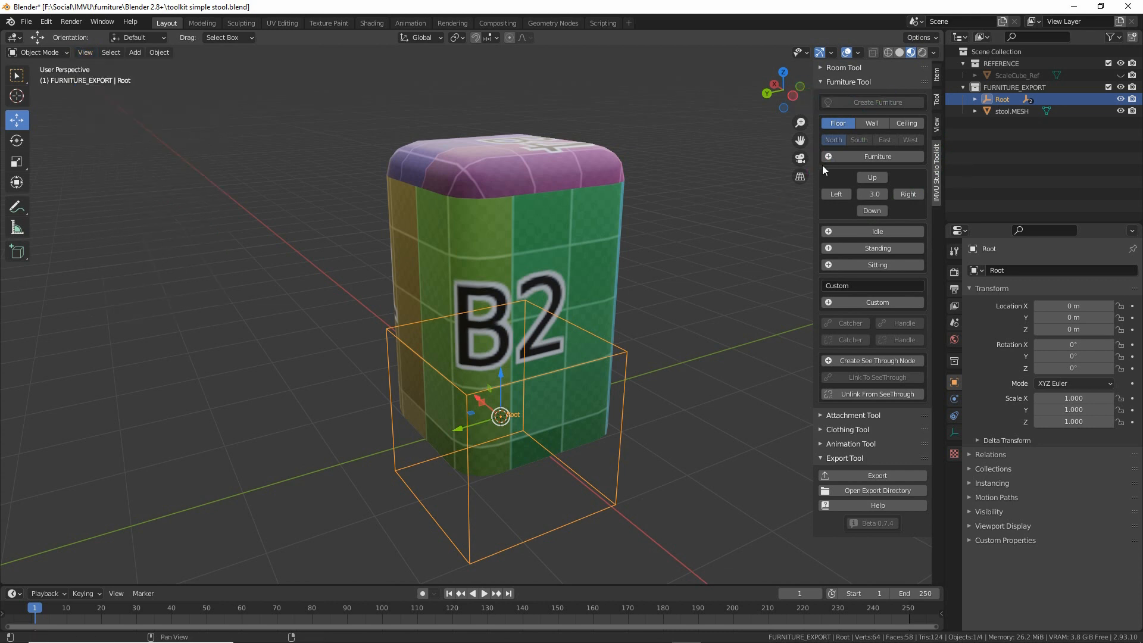
click(506, 172)
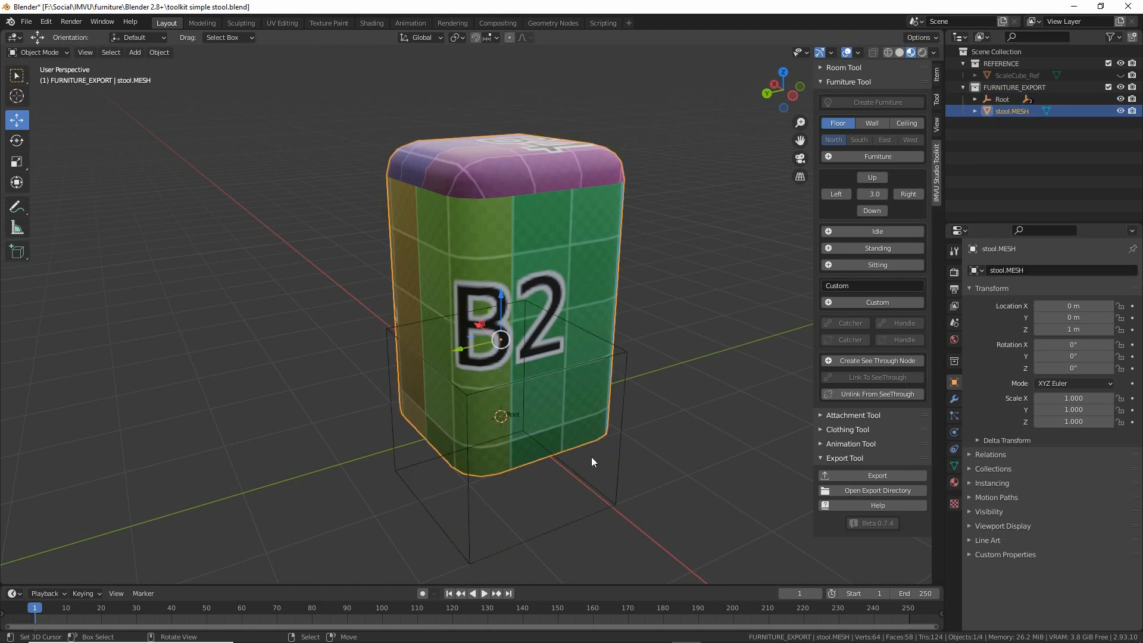
click(624, 387)
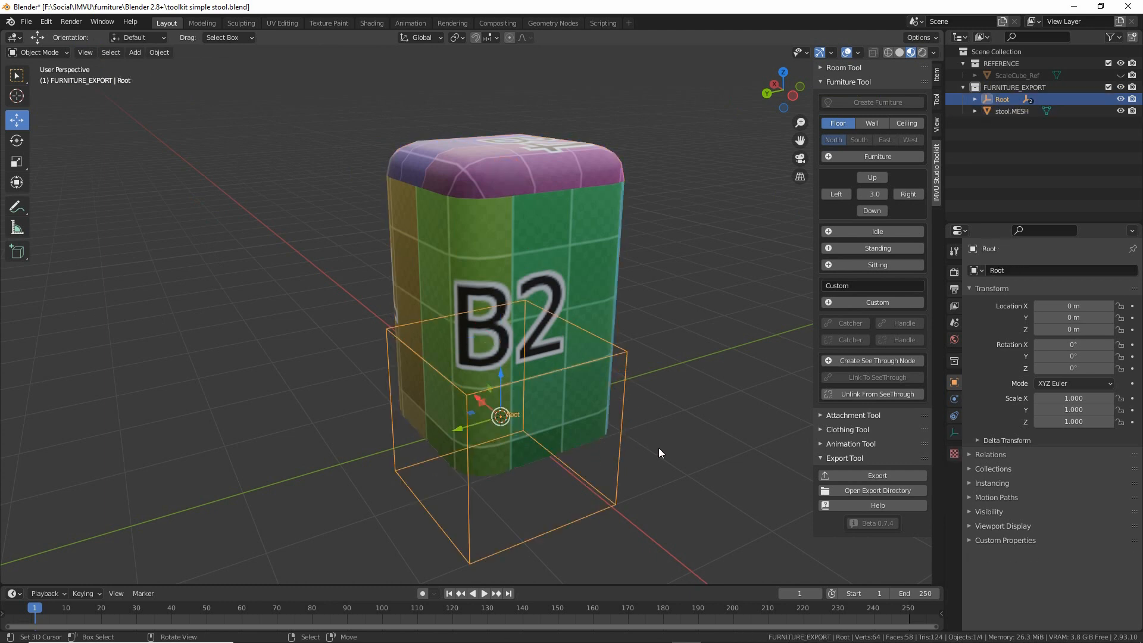
scroll(659, 448, down, 1)
shift+middle_drag(659, 448, 494, 381)
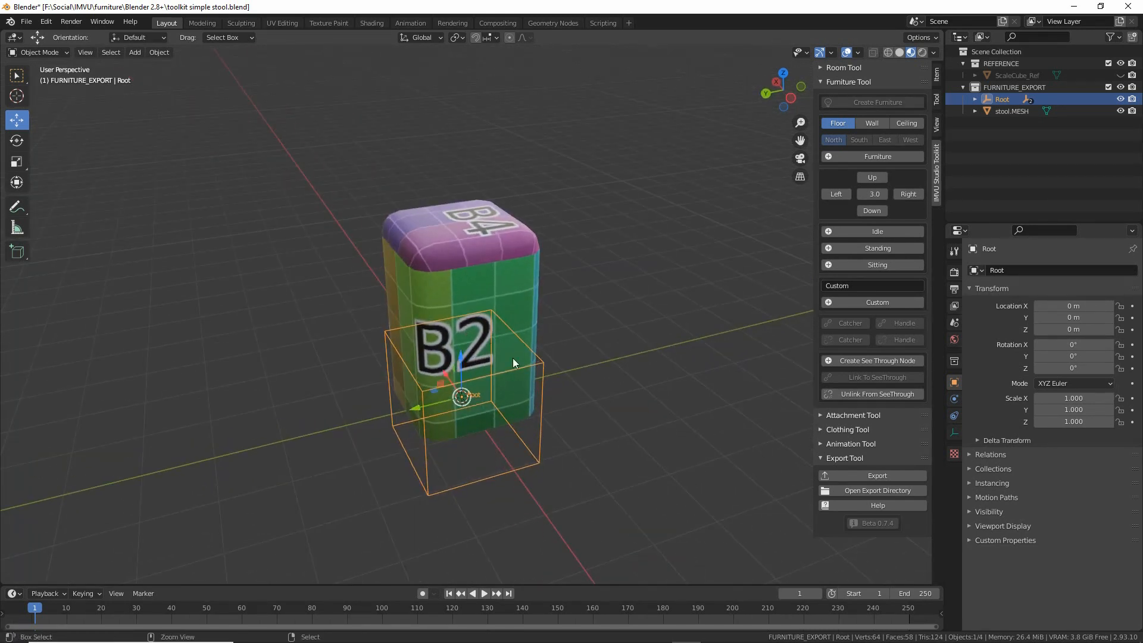
key(ctrl+2)
mouse_move(453, 208)
mouse_down()
mouse_move(557, 220)
mouse_move(422, 208)
mouse_up()
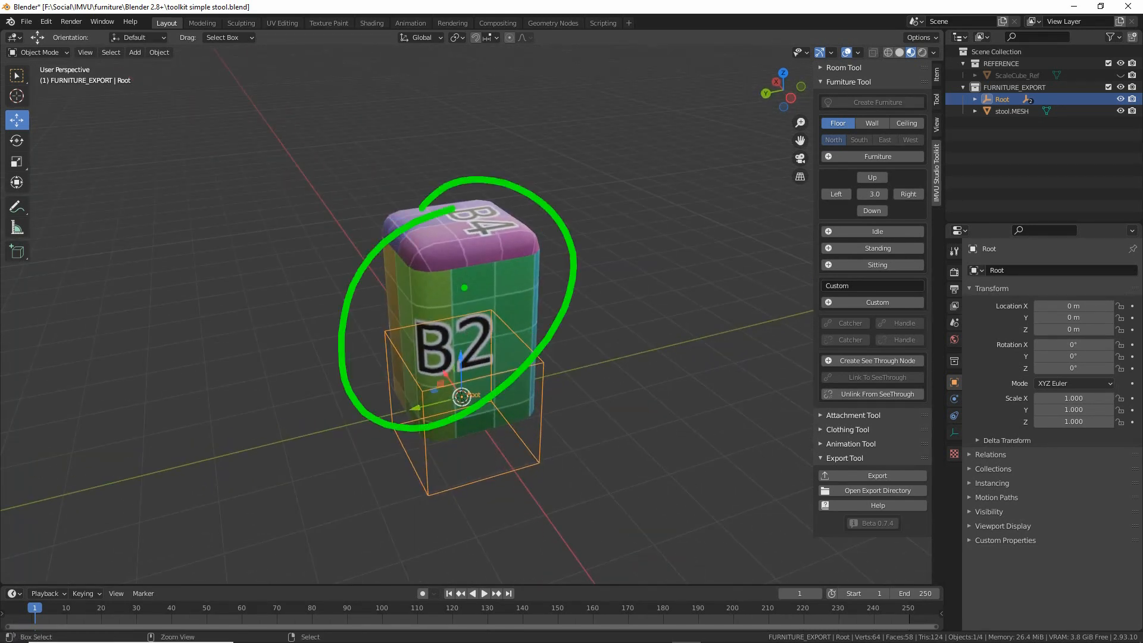
key(Escape)
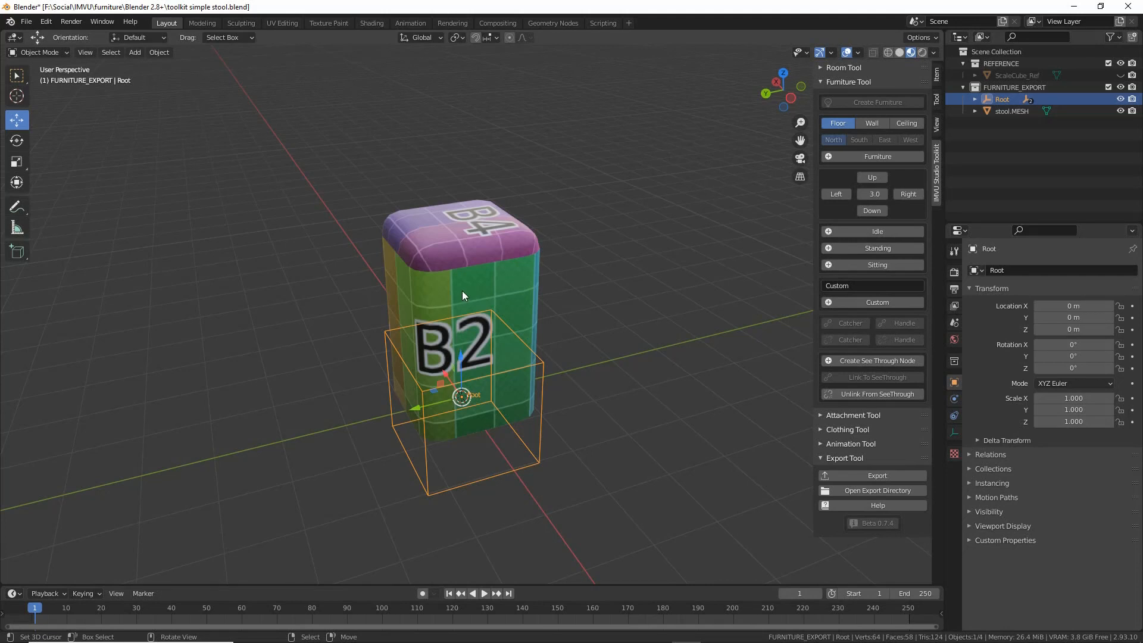
key(ctrl+2)
drag(801, 238, 802, 274)
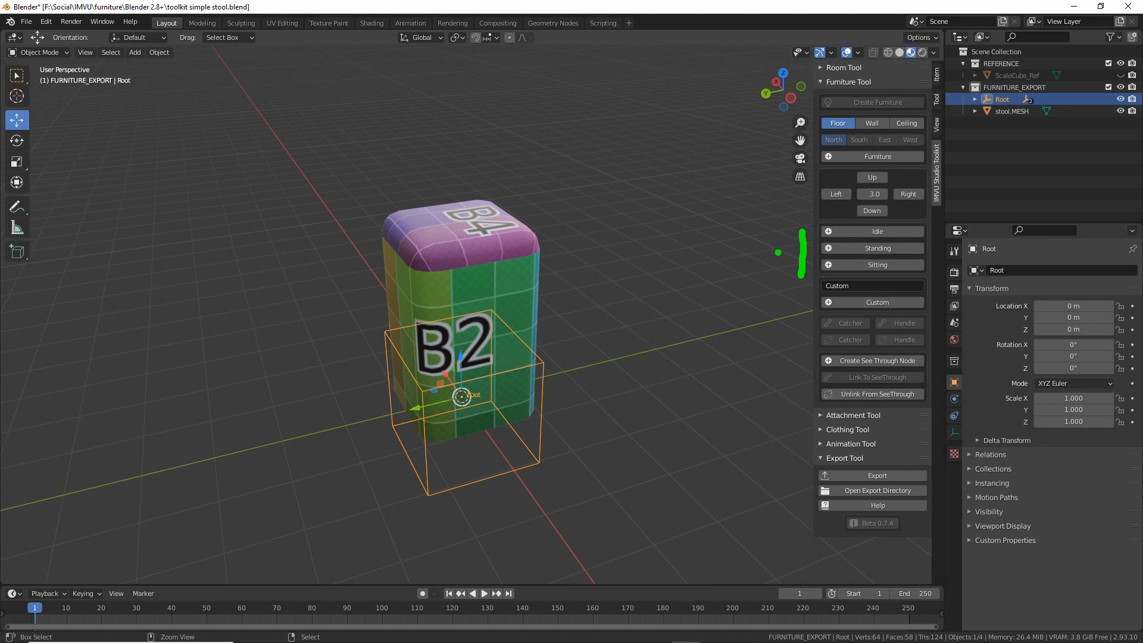
drag(787, 252, 788, 256)
mouse_move(935, 250)
mouse_down()
mouse_move(972, 248)
mouse_move(960, 266)
mouse_up()
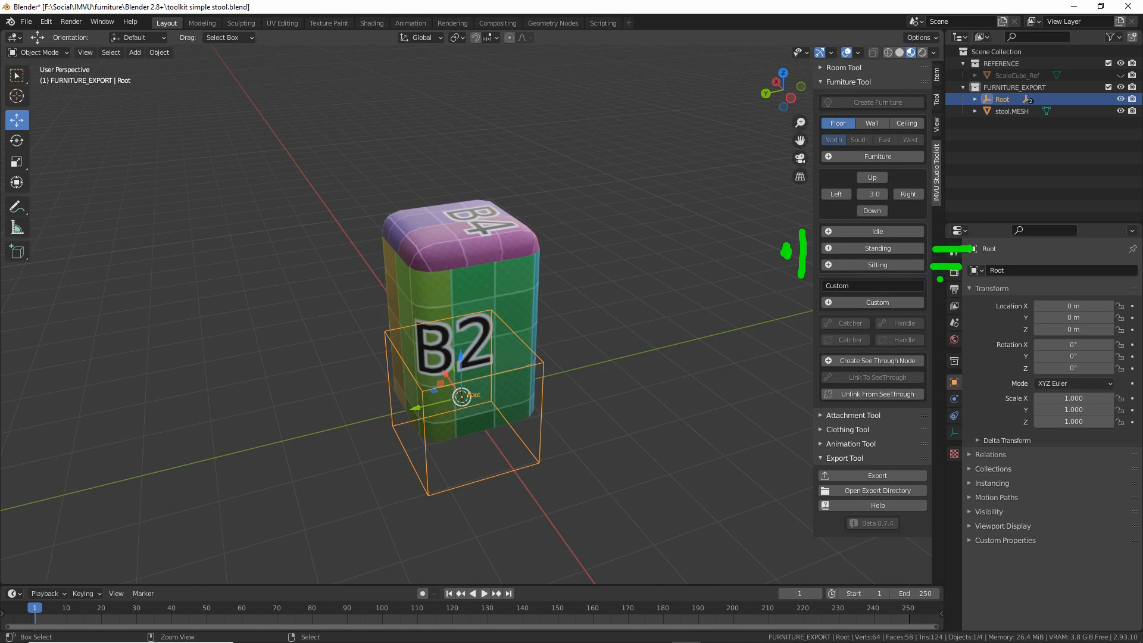
key(Escape)
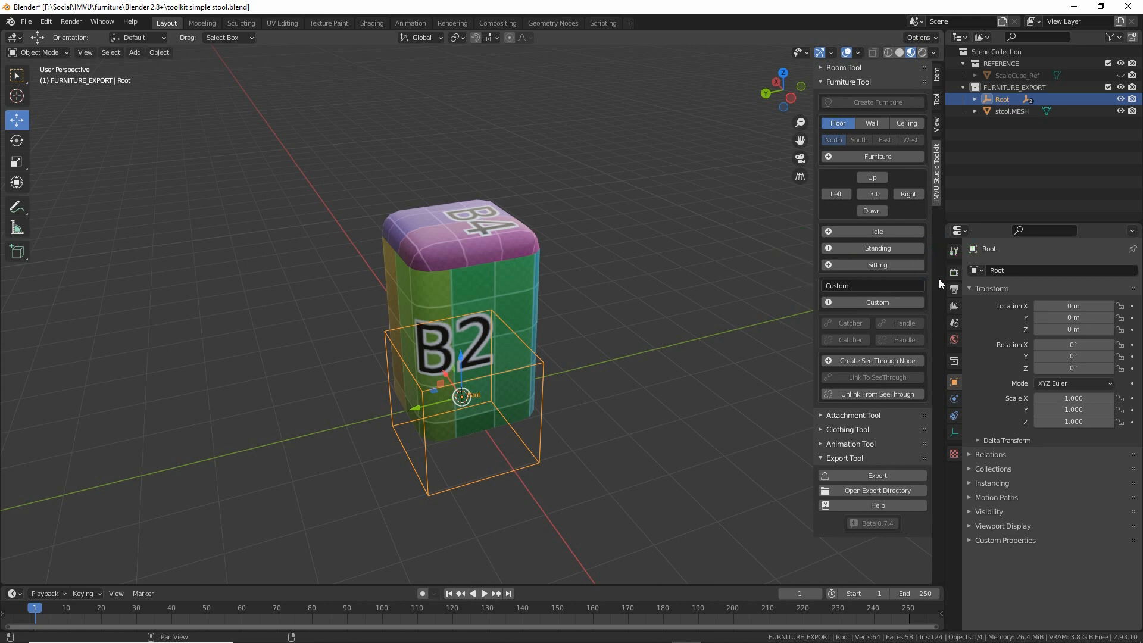
- Add a Standing seat to the stool furniture, with its handle, catcher and pitcher nodes
mouse_move(595, 302)
middle_down()
mouse_move(641, 313)
mouse_move(622, 336)
middle_up()
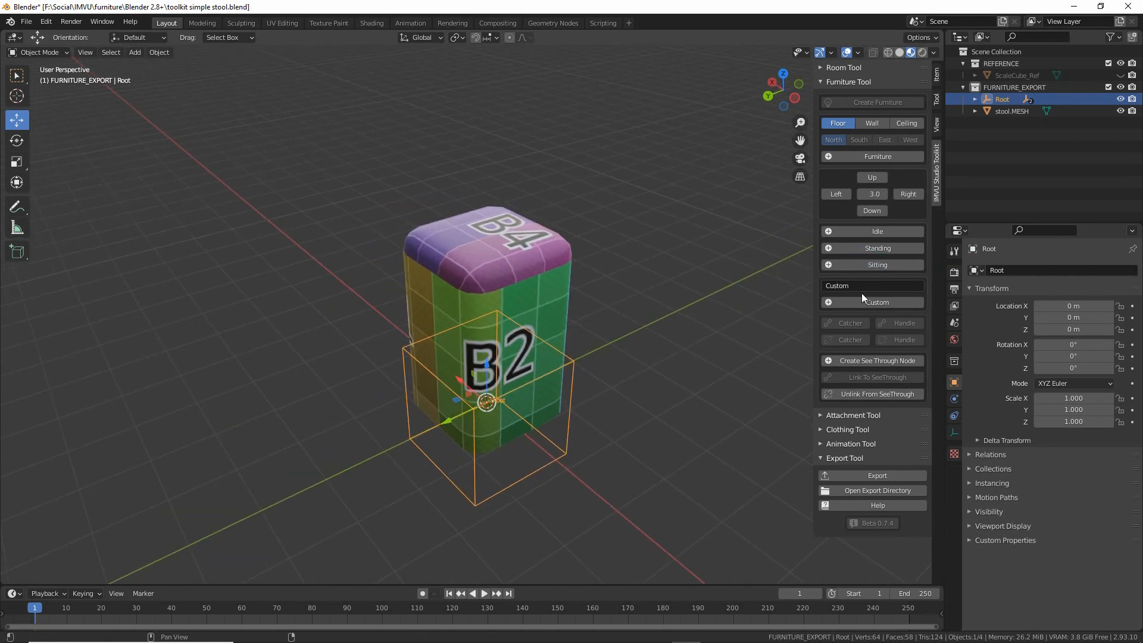
click(875, 250)
scroll(656, 366, down, 3)
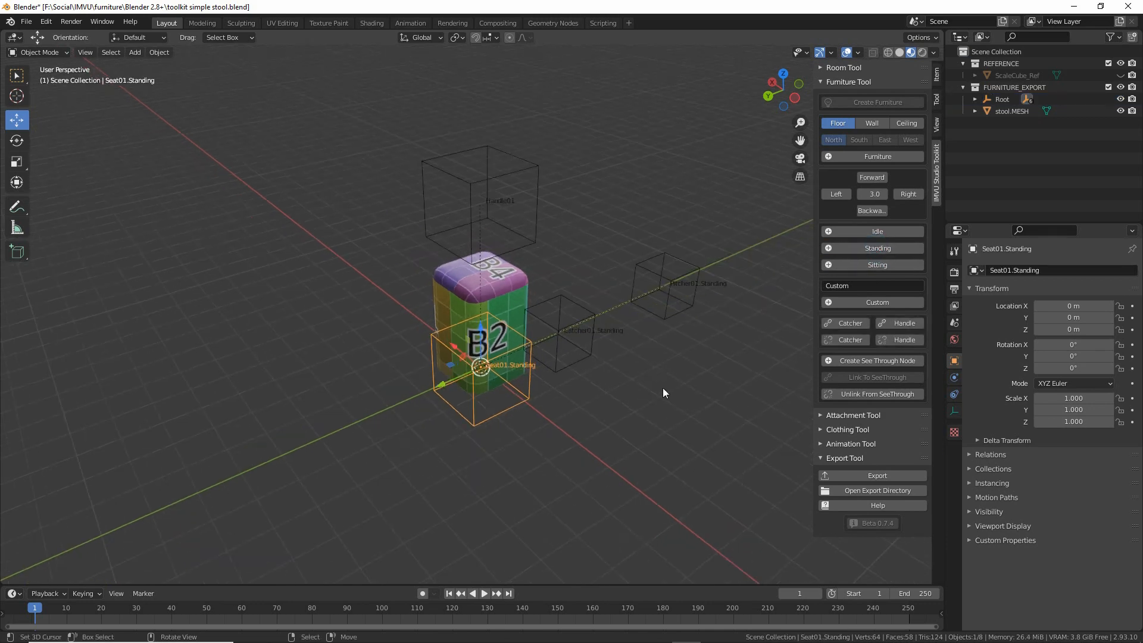
middle_drag(663, 390, 556, 473)
scroll(462, 407, up, 2)
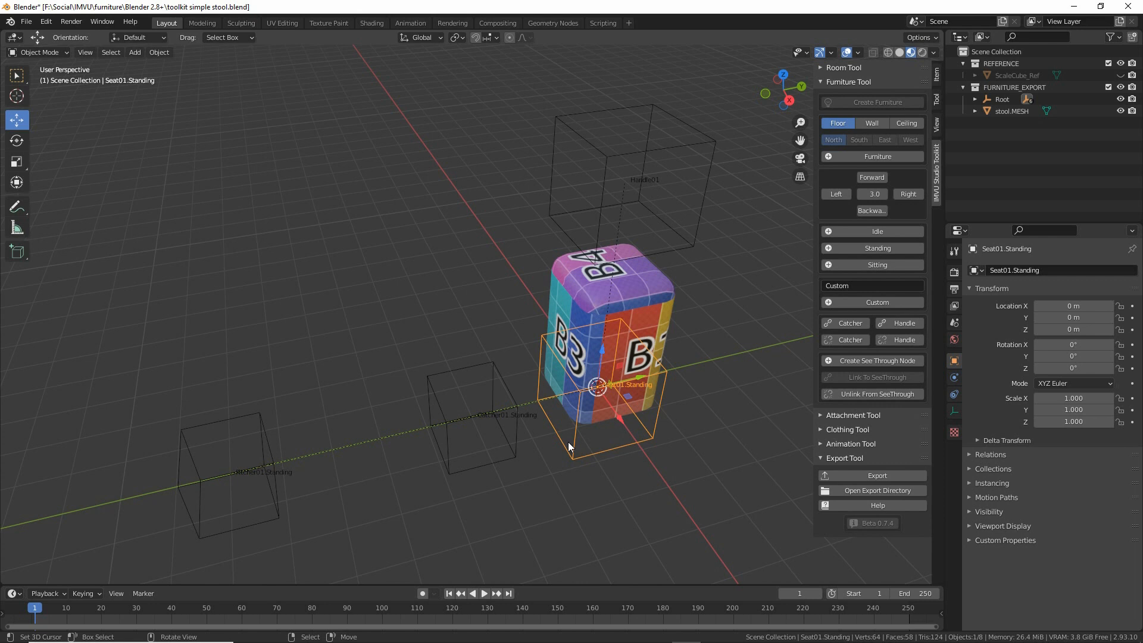
scroll(473, 379, down, 1)
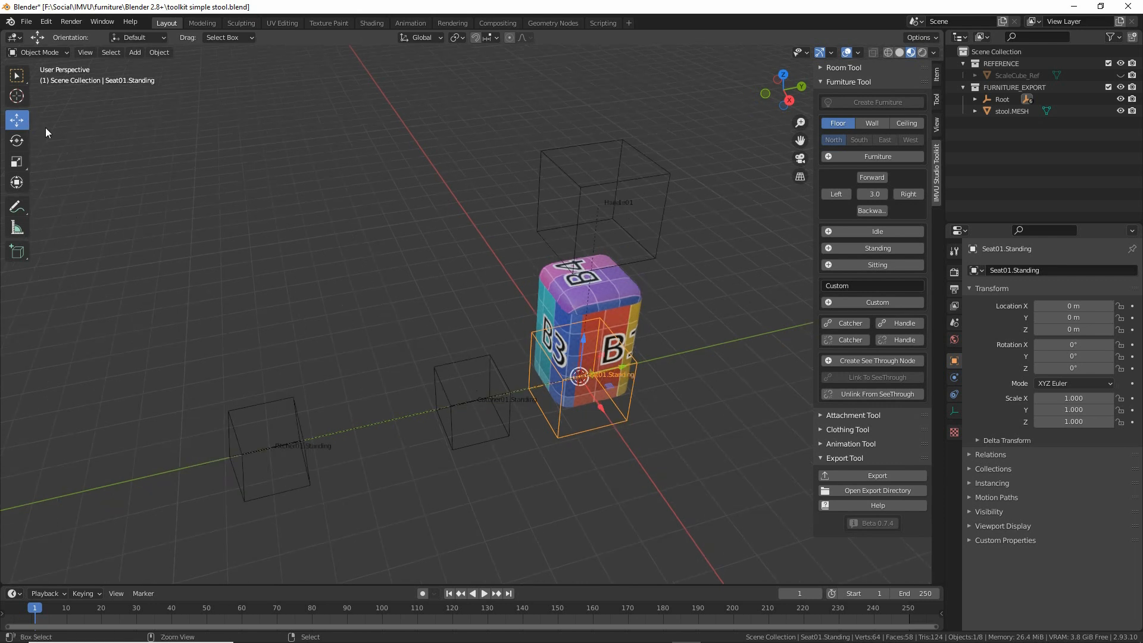
- Move the Seat01.Standing node to about X -3.15 m, Y 1.72 m and rotate it about 18.6° around Z
mouse_move(41, 117)
mouse_down()
mouse_move(62, 117)
mouse_move(59, 176)
mouse_move(37, 174)
mouse_up()
key(Escape)
drag(598, 407, 573, 335)
middle_drag(573, 335, 493, 263)
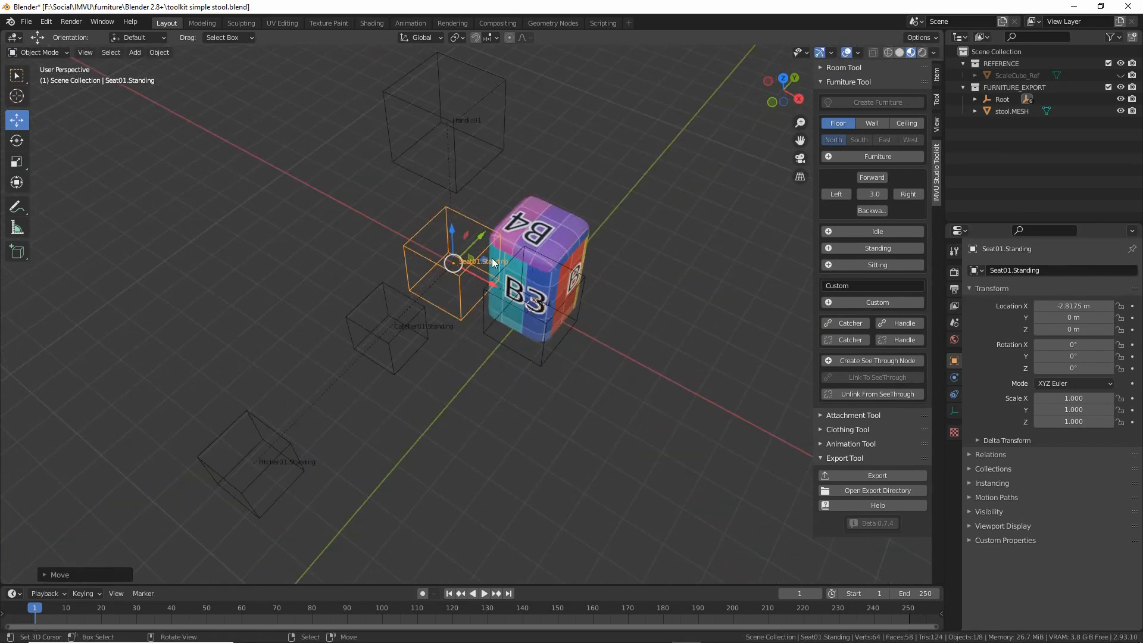
mouse_move(482, 262)
mouse_down()
mouse_move(507, 225)
mouse_move(481, 259)
mouse_up()
click(21, 142)
middle_drag(481, 259, 458, 408)
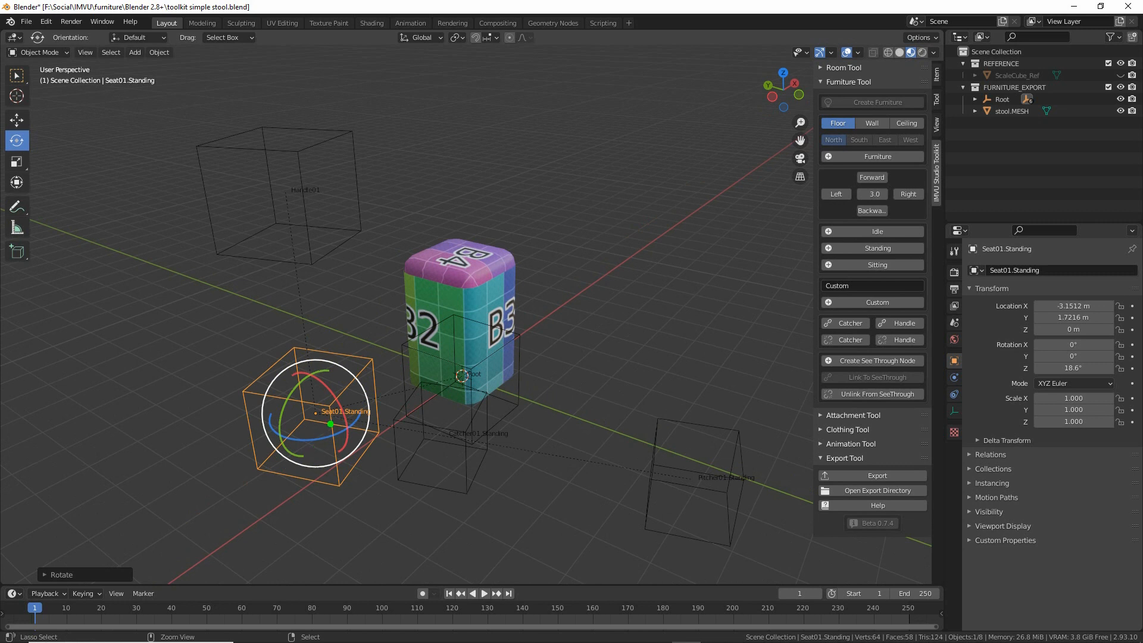
drag(321, 421, 373, 422)
drag(780, 252, 817, 251)
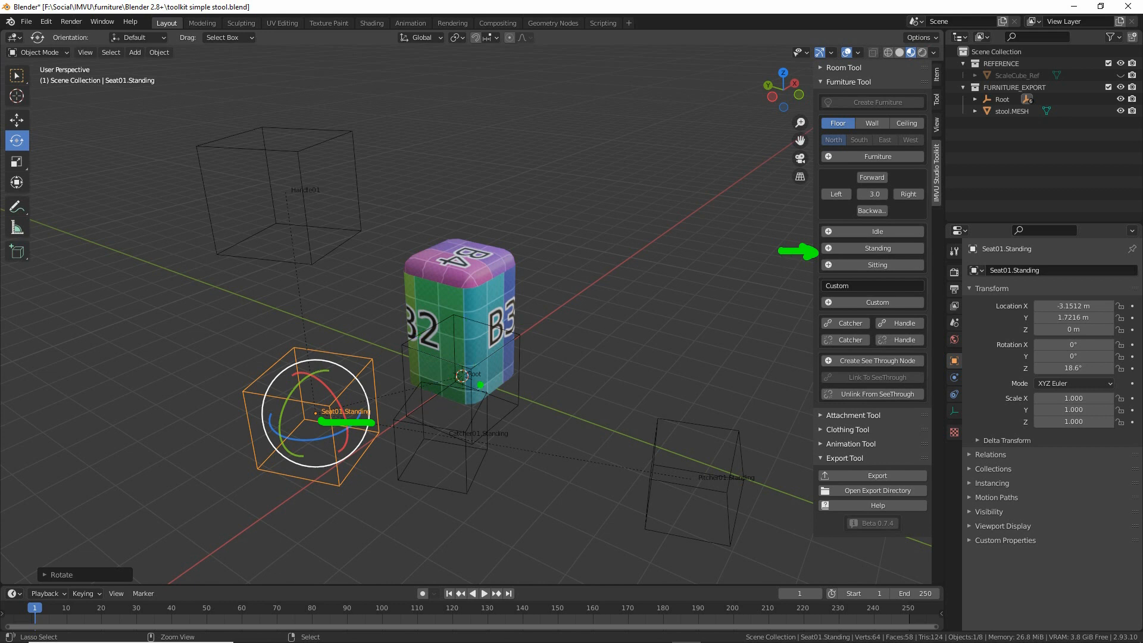
mouse_move(320, 396)
mouse_down()
mouse_move(358, 440)
mouse_move(275, 146)
mouse_move(336, 382)
mouse_move(331, 419)
mouse_move(324, 361)
mouse_move(325, 416)
mouse_up()
mouse_move(322, 117)
mouse_down()
mouse_move(343, 106)
mouse_move(289, 92)
mouse_up()
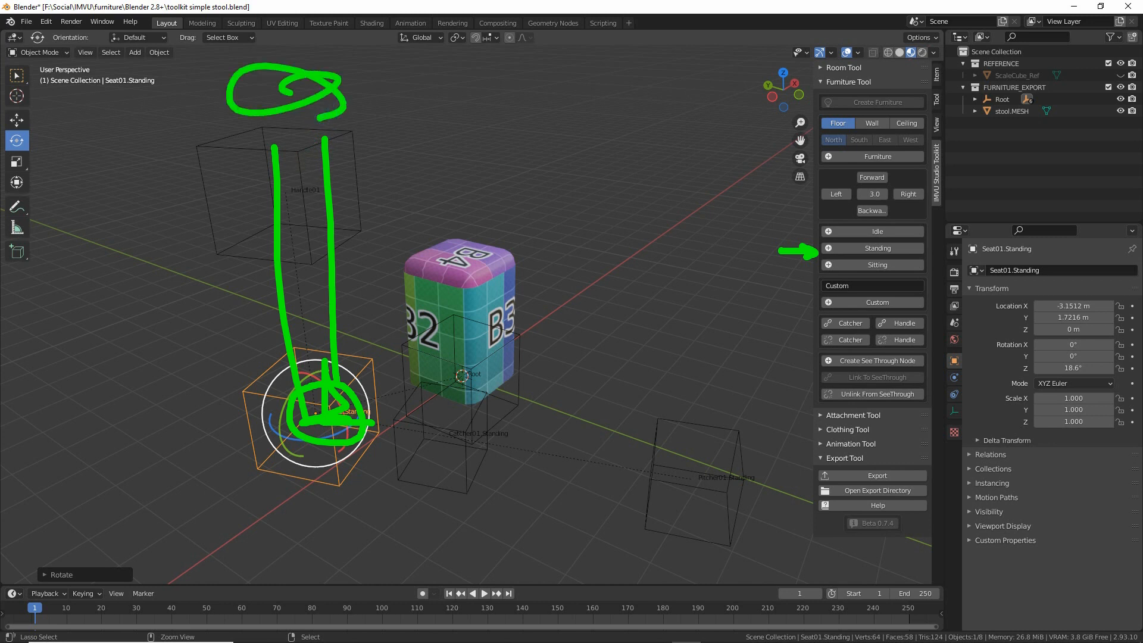
drag(314, 203, 386, 184)
drag(295, 192, 245, 245)
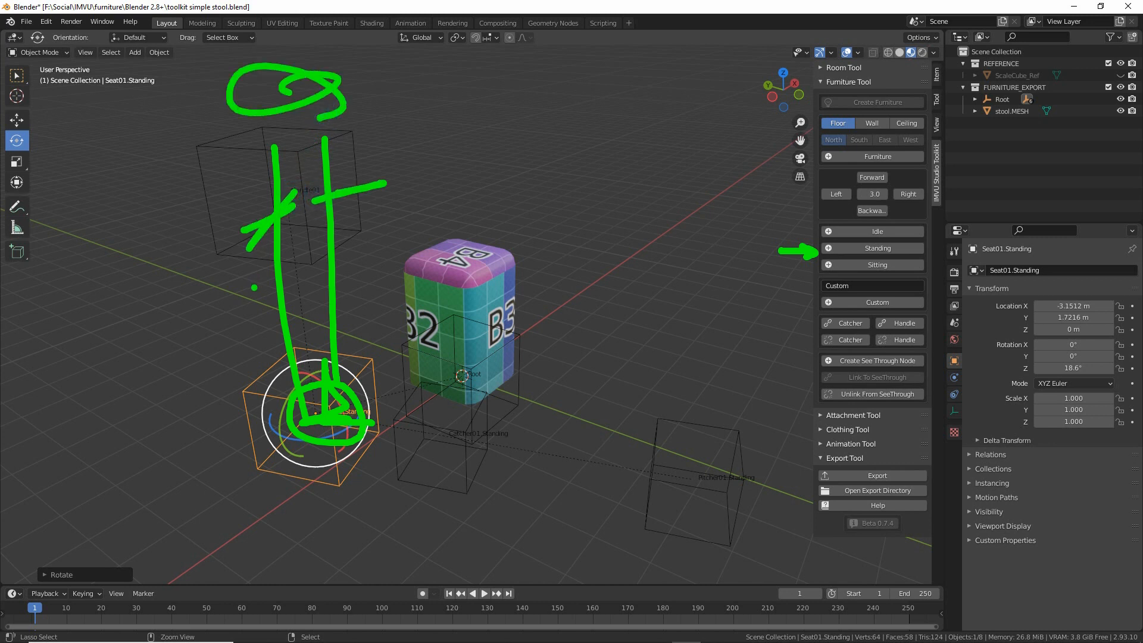
key(Escape)
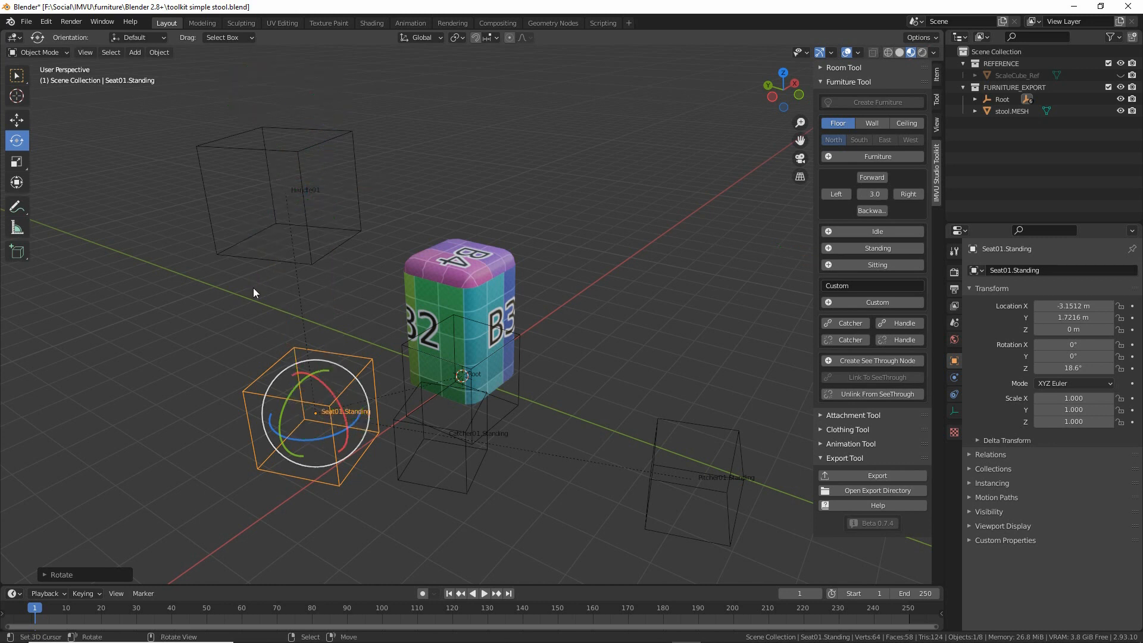
click(305, 209)
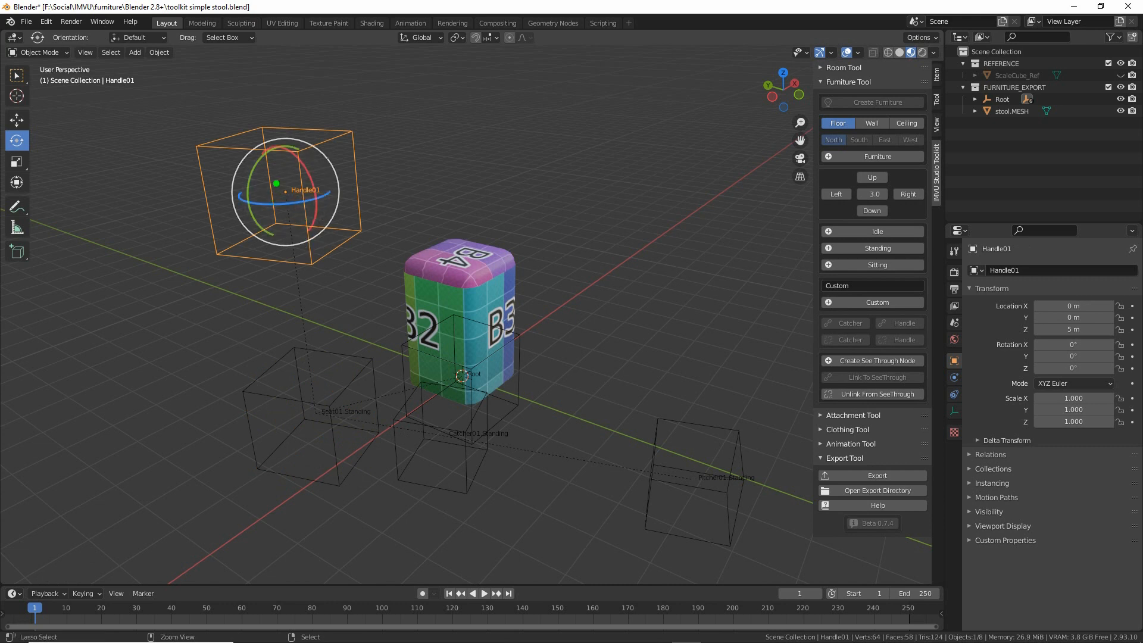
mouse_move(277, 184)
mouse_down()
mouse_move(316, 196)
mouse_move(266, 181)
mouse_up()
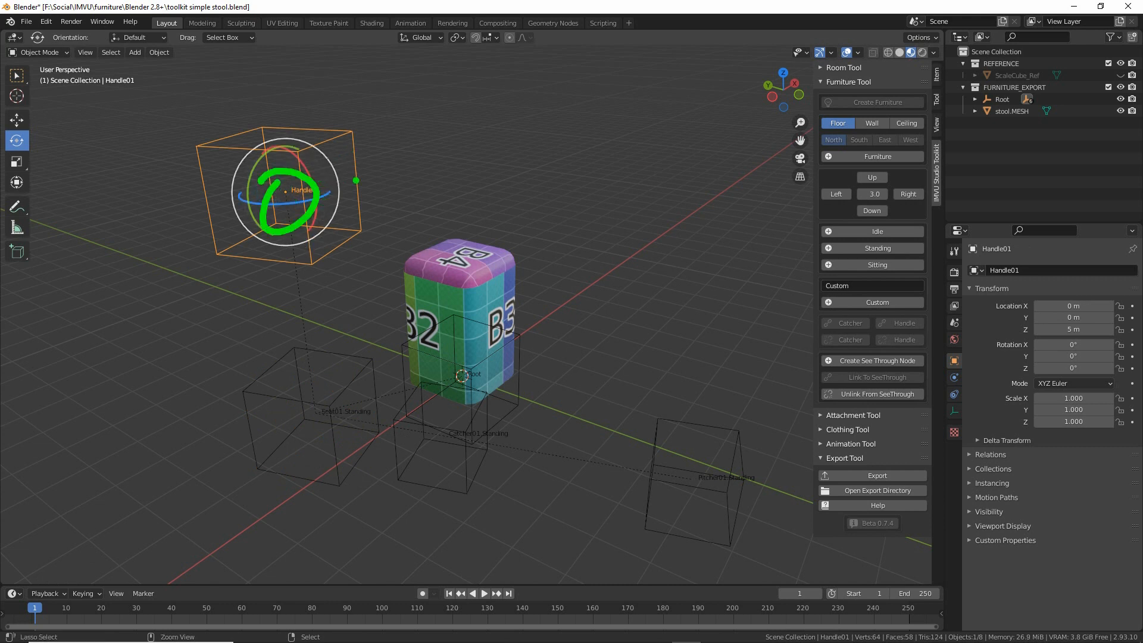
mouse_move(469, 220)
mouse_down()
mouse_move(536, 228)
mouse_move(542, 213)
mouse_up()
drag(545, 173, 563, 187)
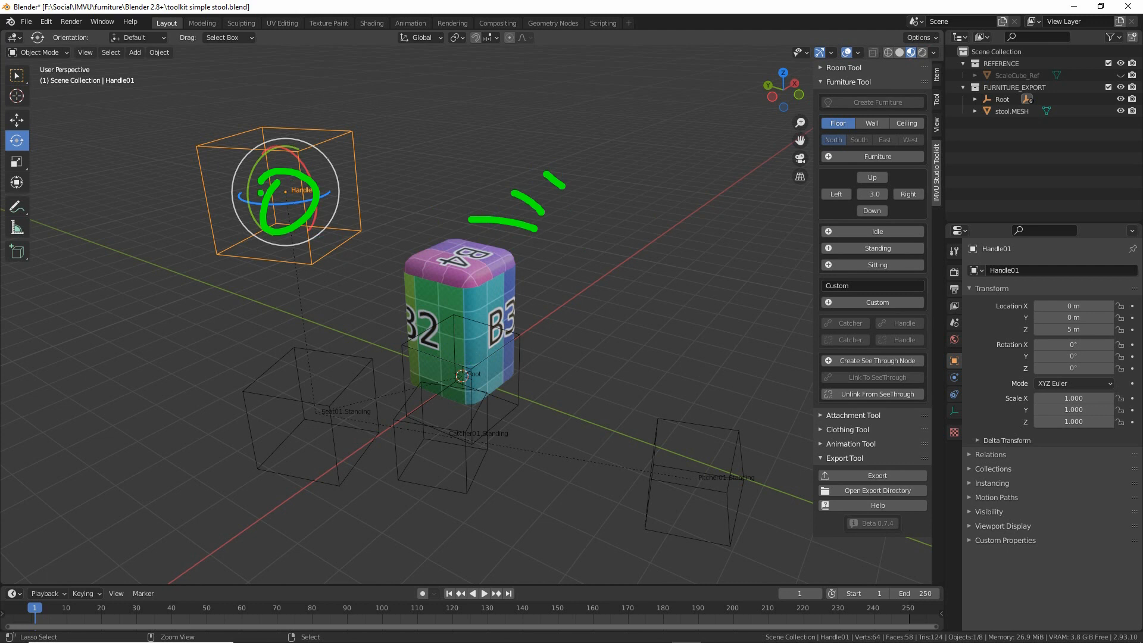
mouse_move(287, 185)
mouse_down()
mouse_move(311, 192)
mouse_move(256, 199)
mouse_up()
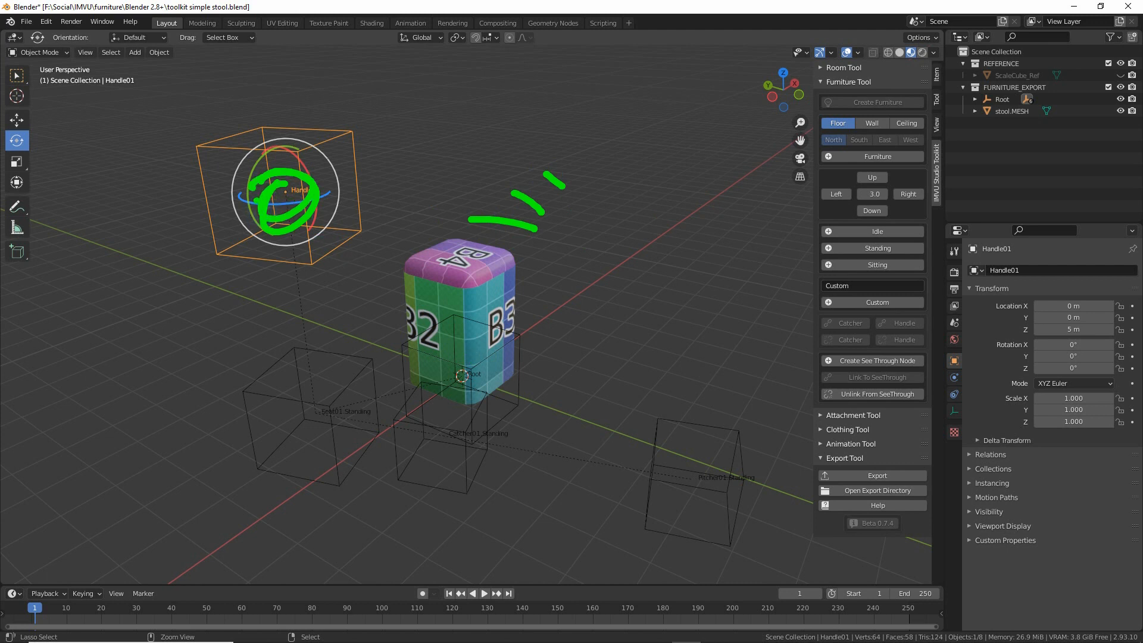
key(Escape)
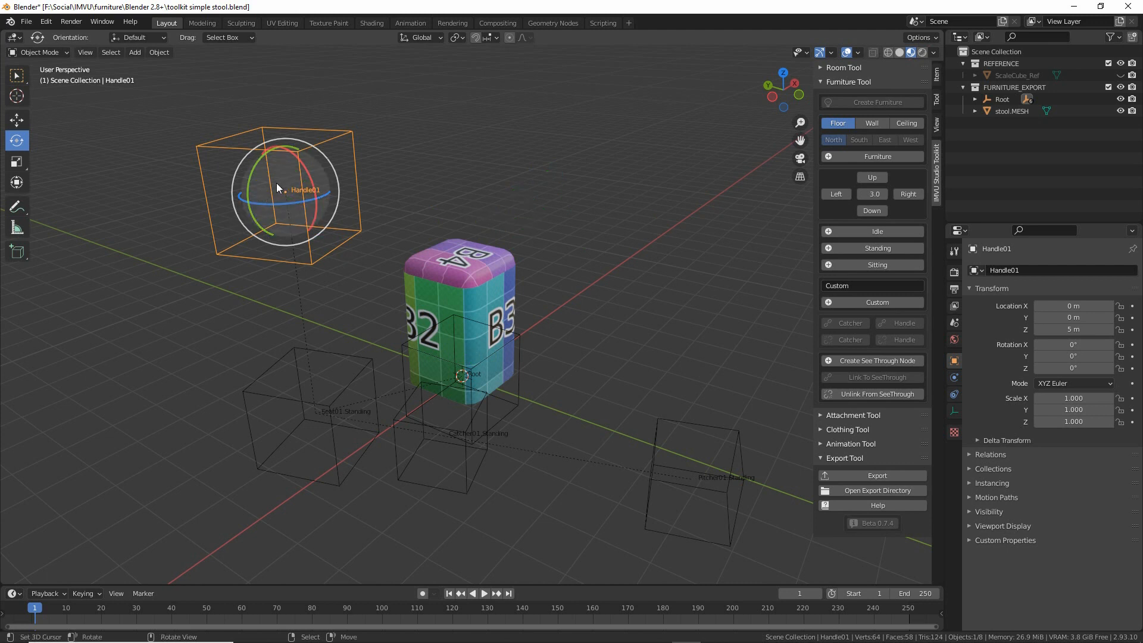
shift+middle_drag(462, 397, 425, 356)
key(ctrl+2)
drag(395, 371, 398, 372)
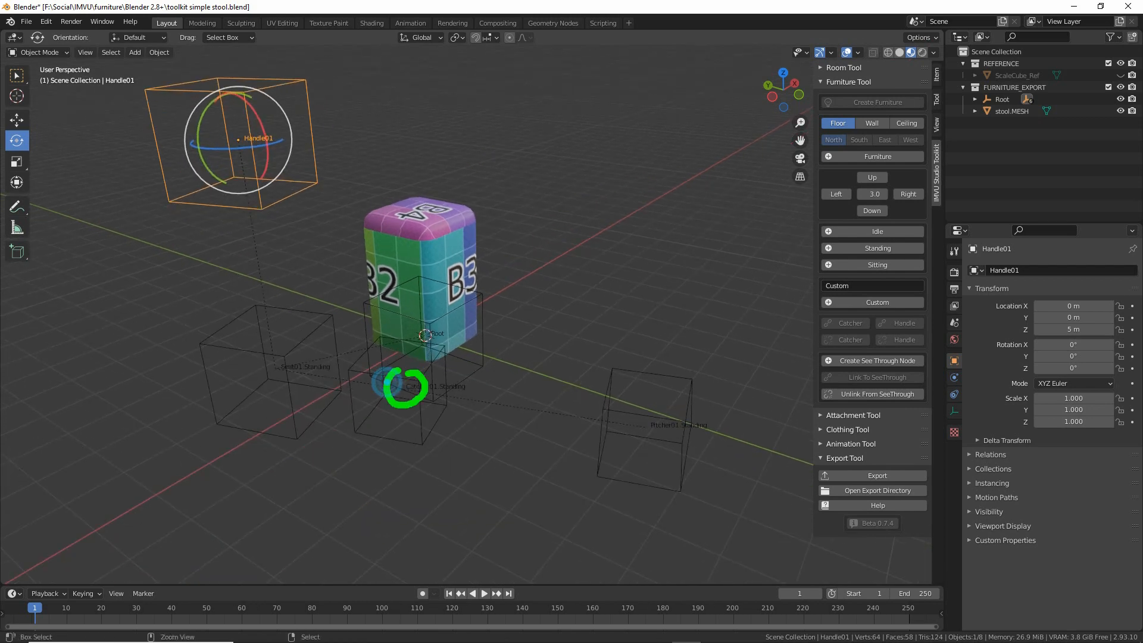
drag(641, 439, 634, 415)
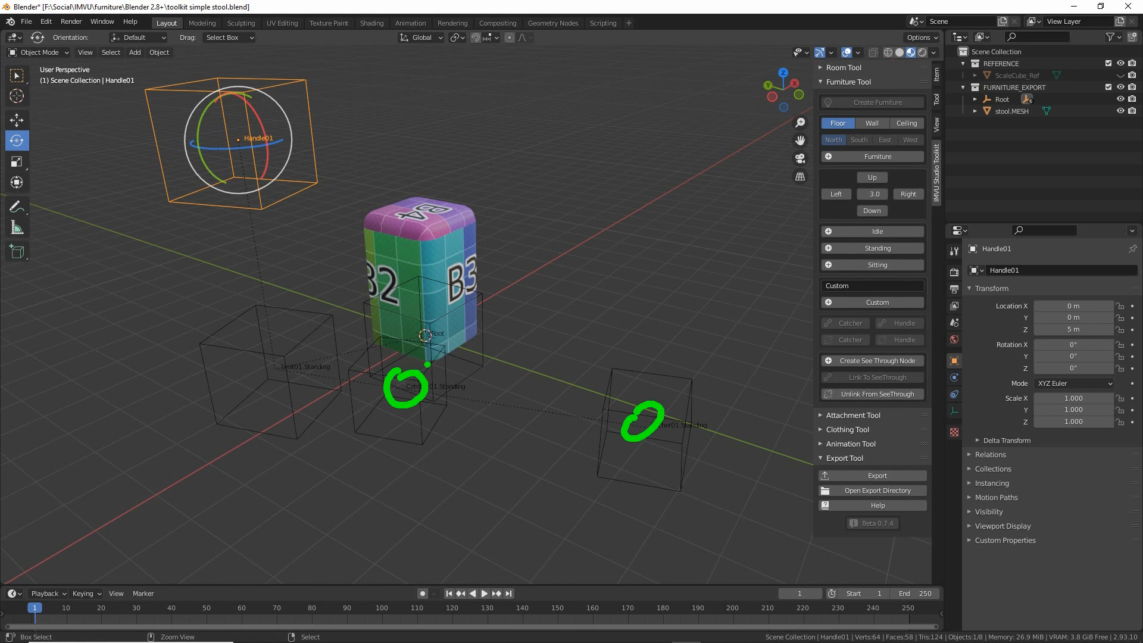
mouse_move(398, 393)
mouse_down()
mouse_move(400, 307)
mouse_move(438, 352)
mouse_up()
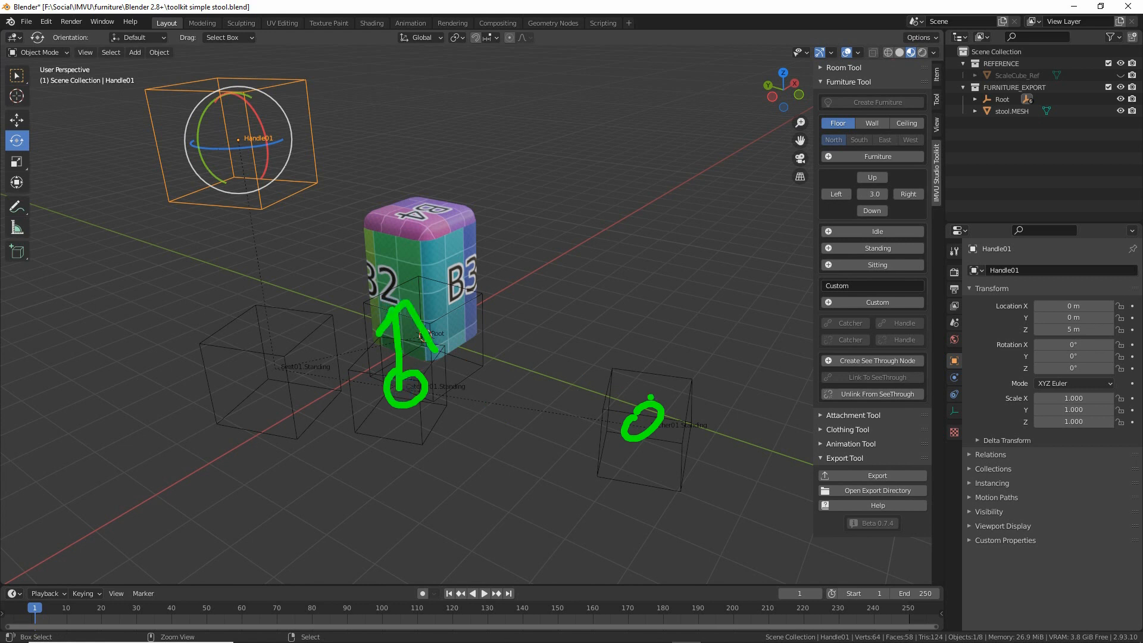
drag(646, 340, 658, 360)
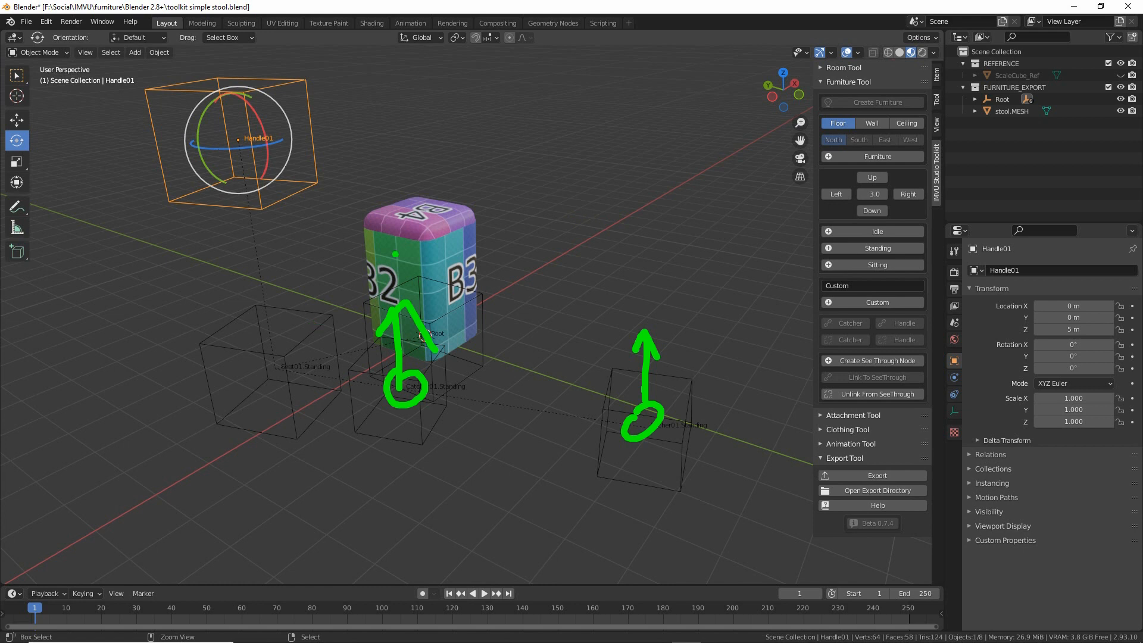
mouse_move(387, 170)
mouse_down()
mouse_move(388, 154)
mouse_move(372, 193)
mouse_move(420, 256)
mouse_up()
drag(653, 146, 654, 411)
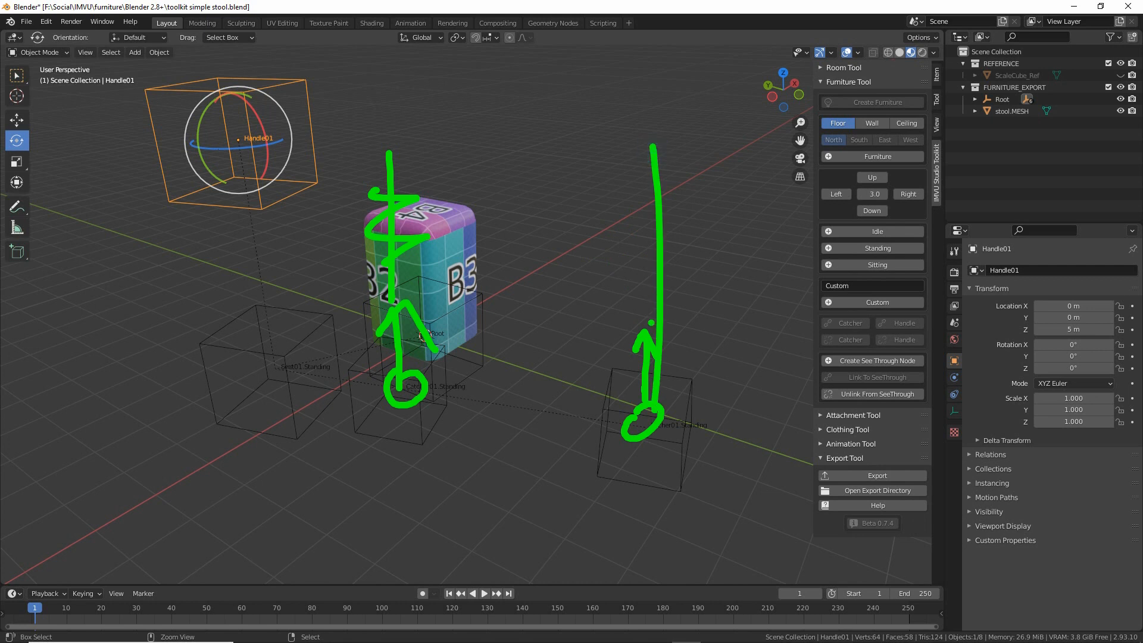
drag(659, 216, 670, 301)
mouse_move(488, 239)
mouse_down()
mouse_move(576, 242)
mouse_move(527, 282)
mouse_up()
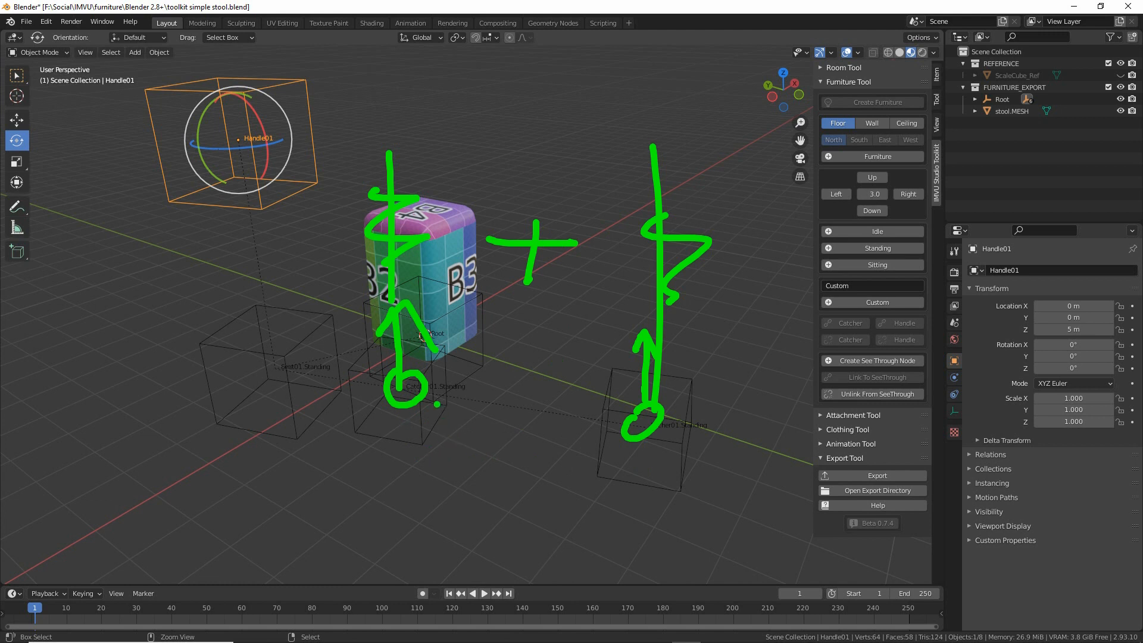
key(Escape)
- Select the Catcher01.Standing and Pitcher01.Standing nodes together and rotate them around the Z axis
click(420, 426)
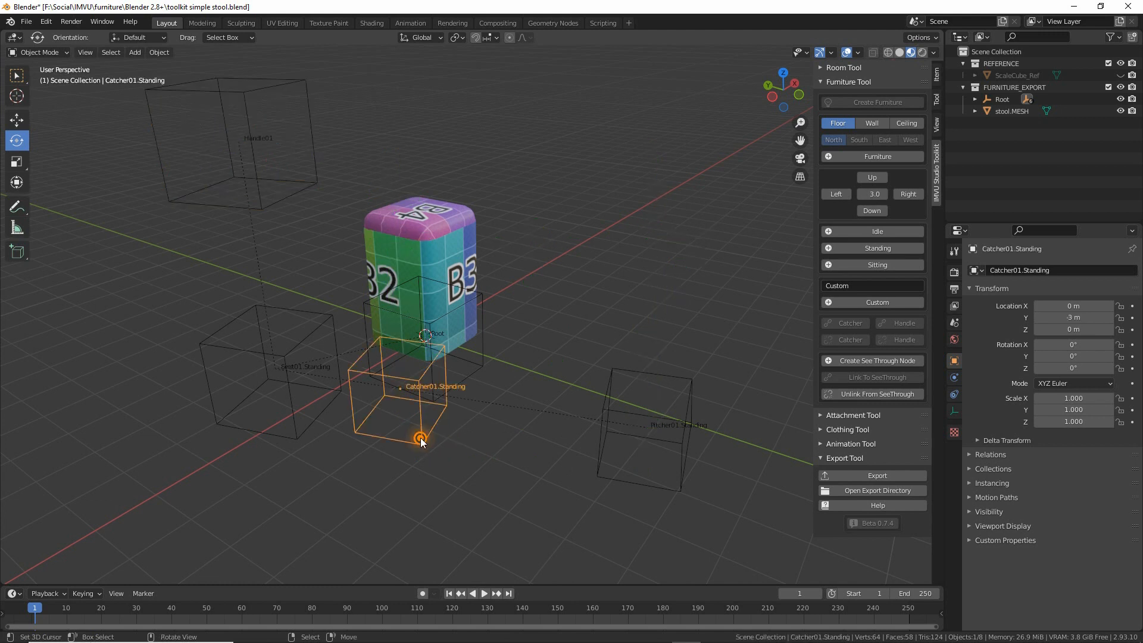
shift+click(650, 485)
drag(524, 438, 544, 384)
mouse_move(419, 431)
middle_down()
mouse_move(412, 492)
mouse_move(406, 424)
mouse_move(423, 424)
middle_up()
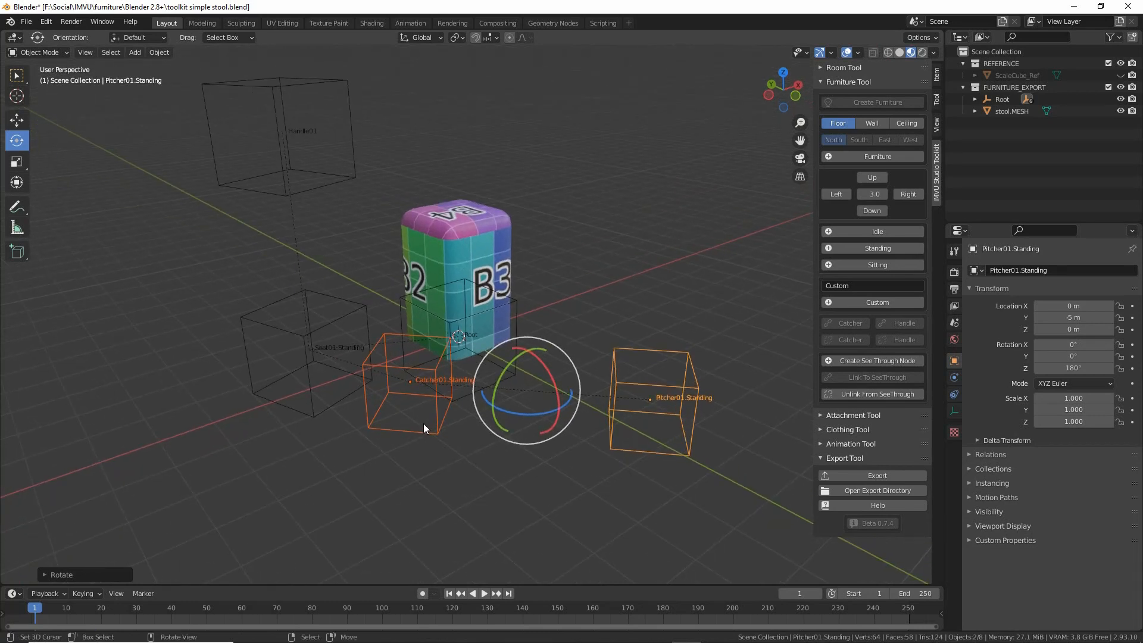
click(629, 391)
mouse_move(650, 430)
mouse_down()
mouse_move(640, 428)
mouse_move(682, 426)
mouse_move(640, 435)
mouse_up()
key(ctrl+z)
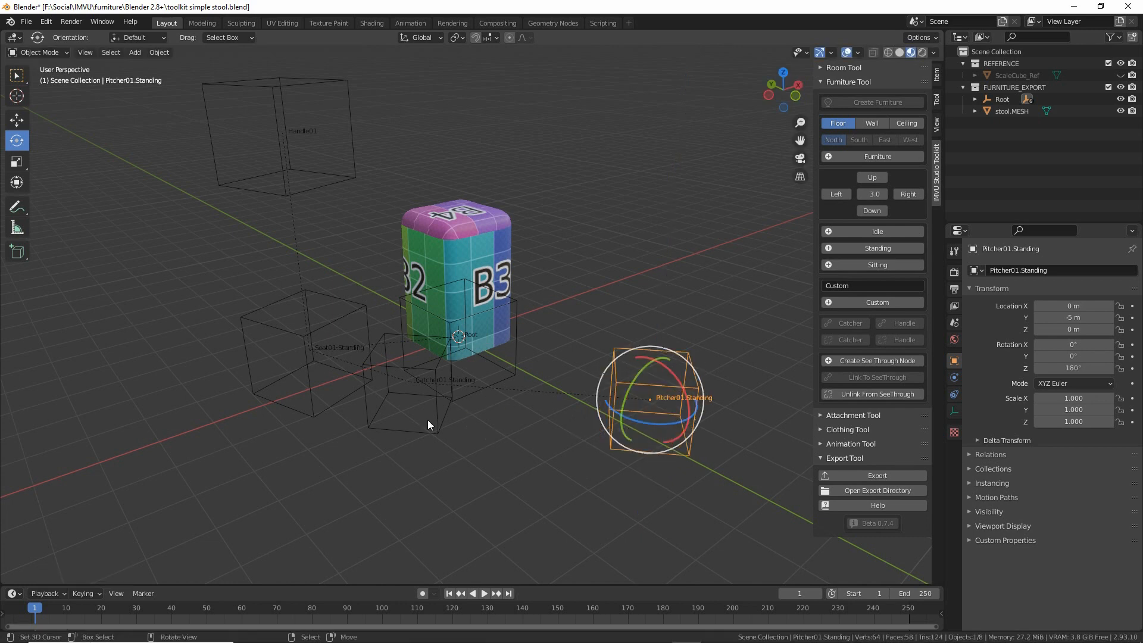
- Select the catcher, pitcher, seat and handle nodes of the standing seat in turn to examine their placement and orientation
shift+click(441, 425)
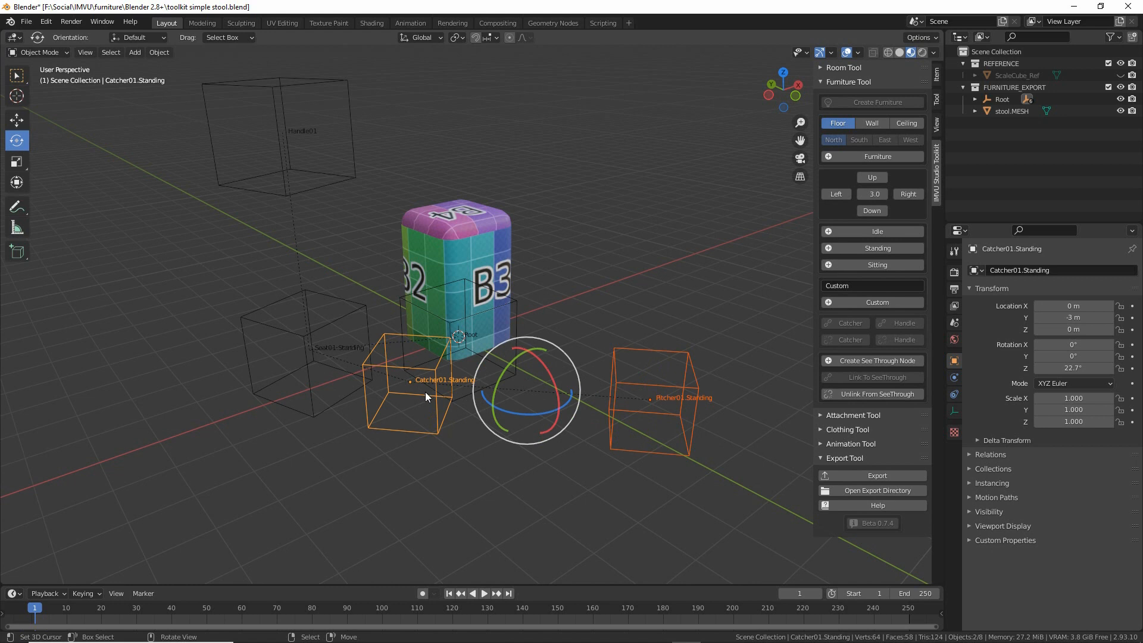
click(295, 346)
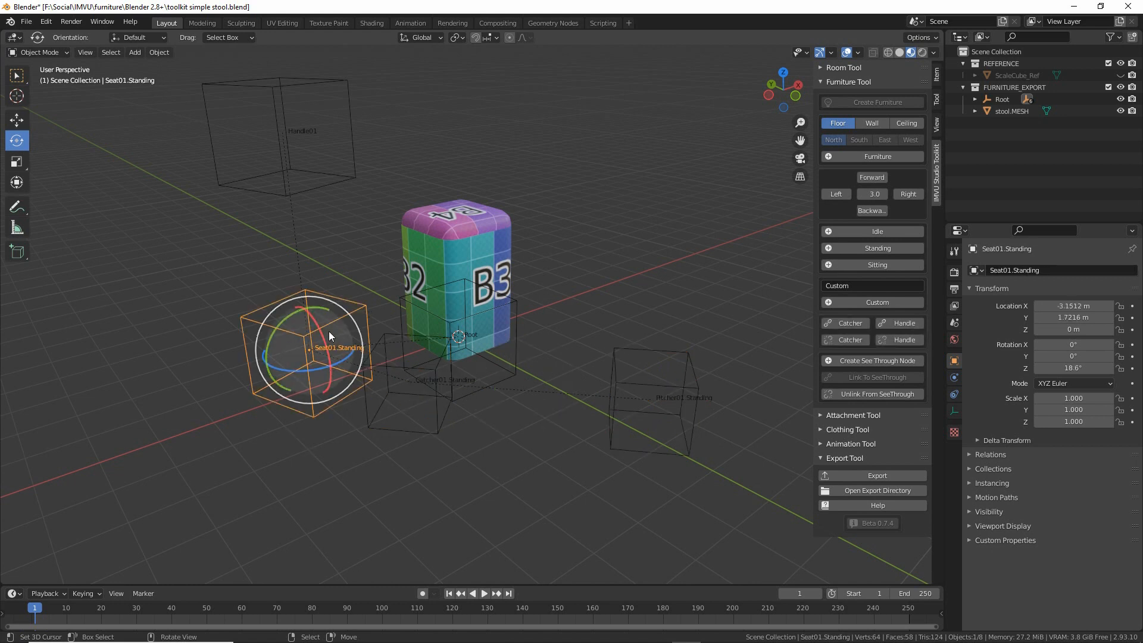
click(281, 135)
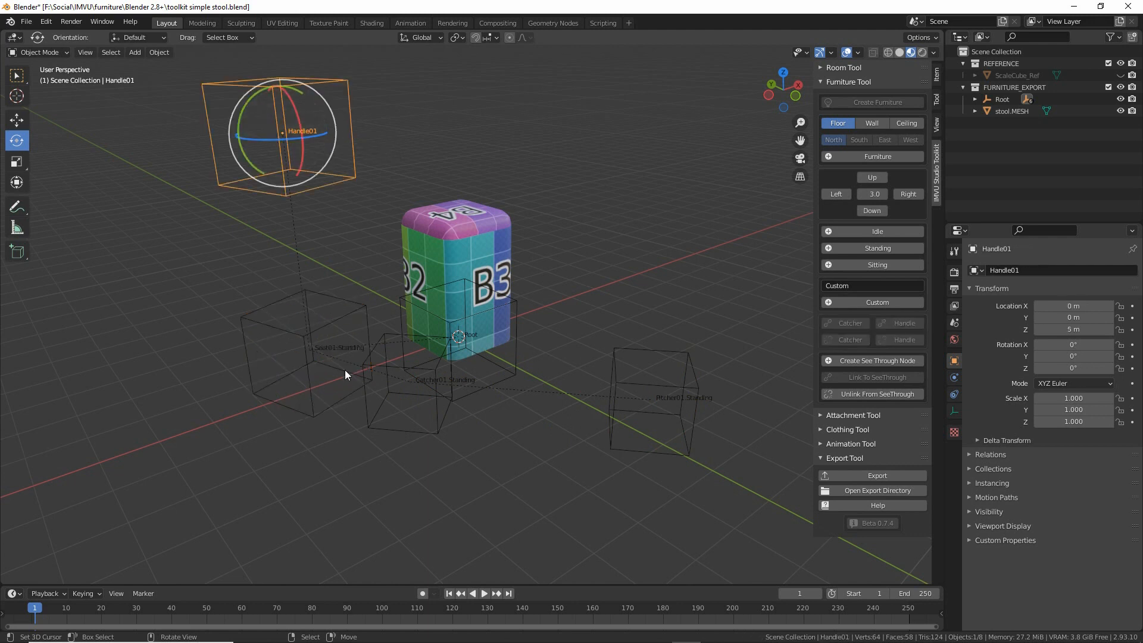
click(437, 397)
shift+click(631, 393)
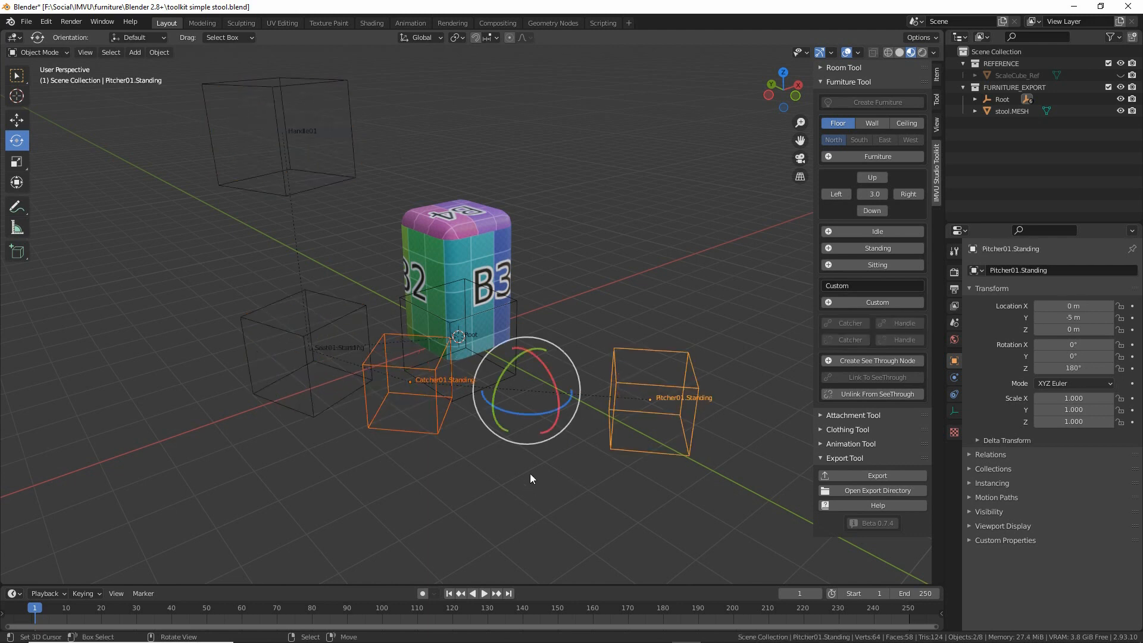
middle_drag(468, 411, 465, 416)
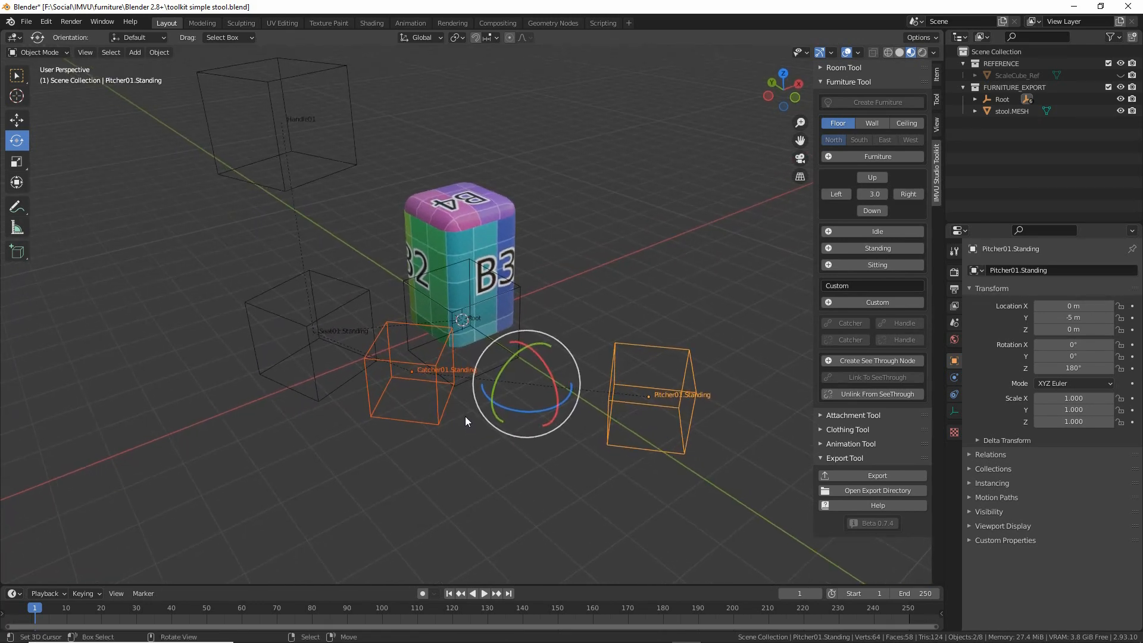
- Move the Seat01.Standing node to about X -3.17 m, Y 1.31 m
click(313, 325)
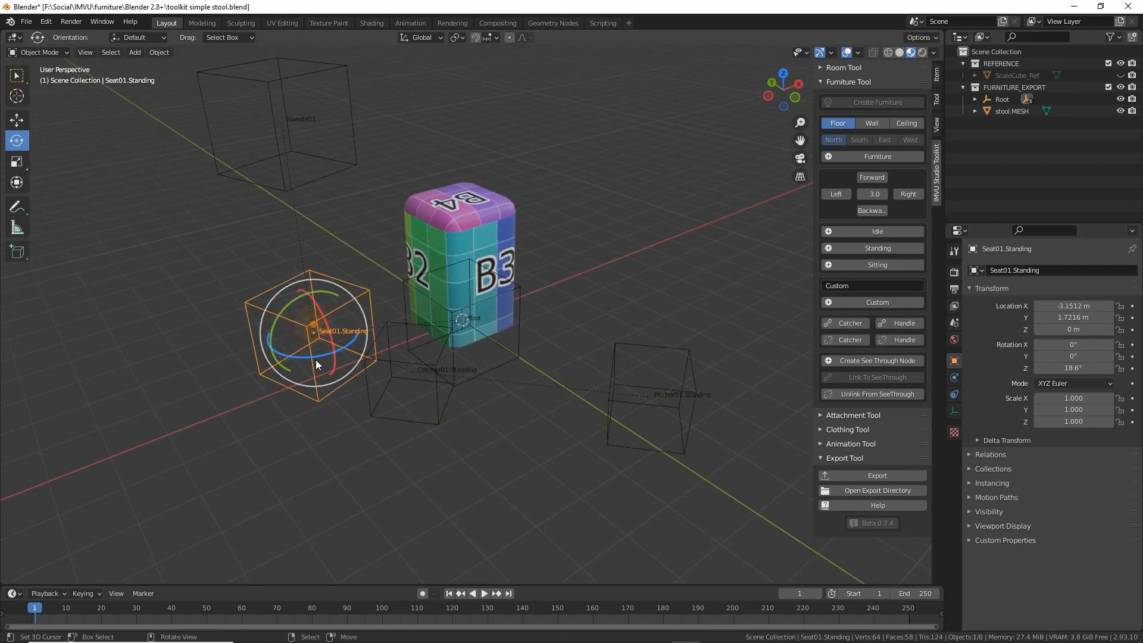
shift+middle_drag(315, 359, 447, 438)
click(16, 120)
mouse_move(509, 476)
mouse_down()
mouse_move(493, 427)
mouse_move(529, 453)
mouse_move(501, 468)
mouse_up()
middle_drag(348, 456, 650, 471)
- Check the standing seat's handle, catcher and pitcher nodes, and move the Seat01.Standing node to about X -4.55 m, Y 0.74 m
click(395, 166)
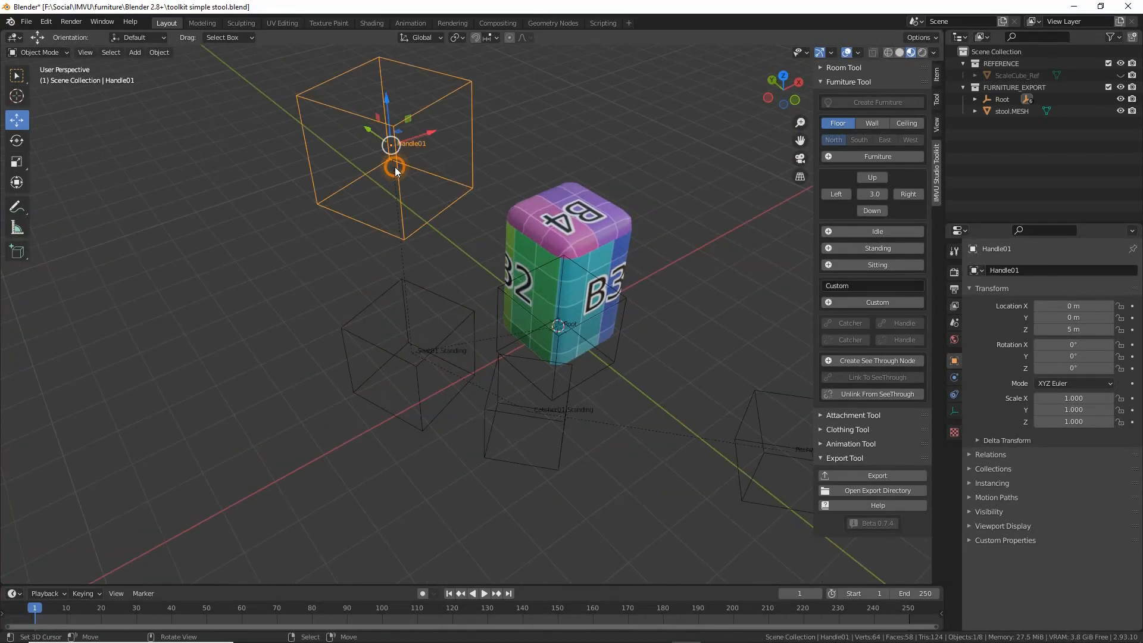
shift+click(541, 418)
shift+click(761, 441)
click(417, 366)
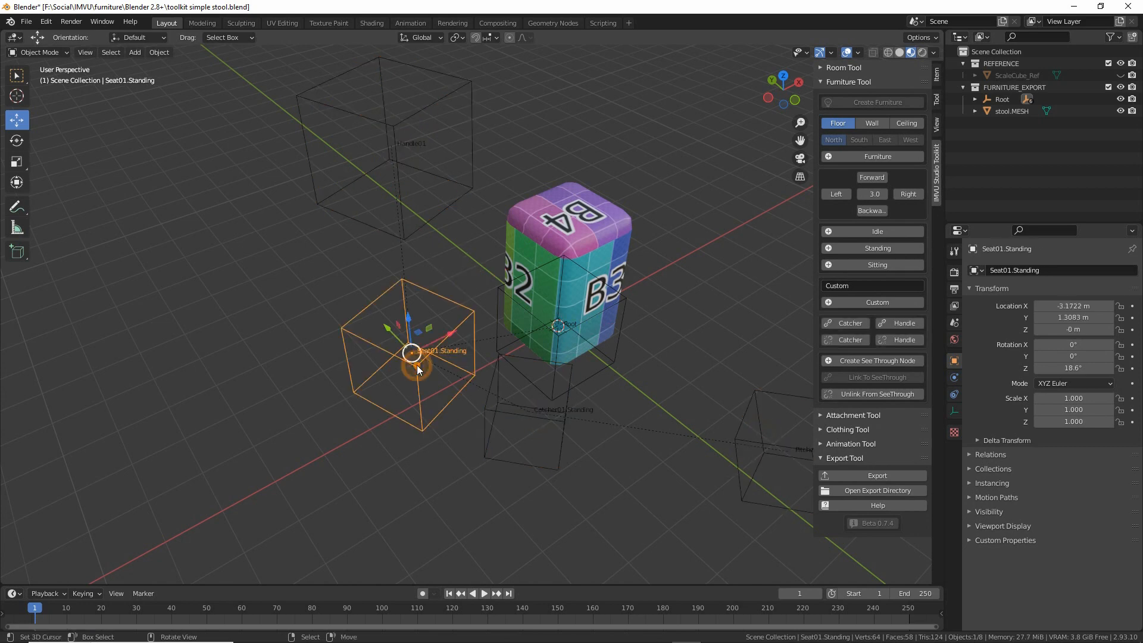
middle_drag(415, 356, 420, 320)
key(g)
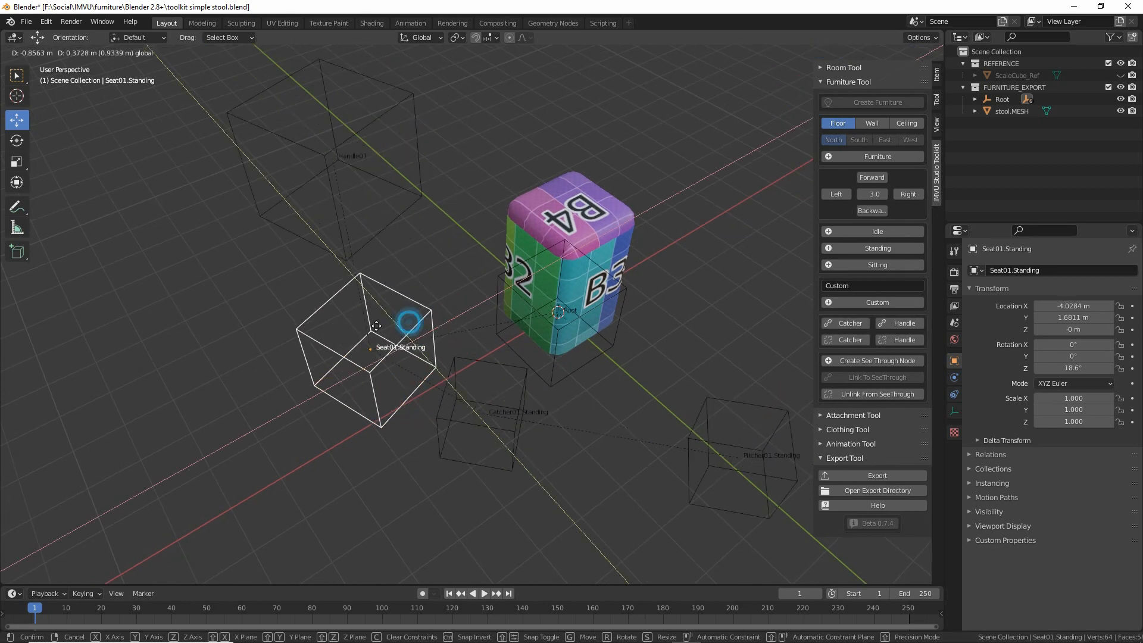
click(386, 370)
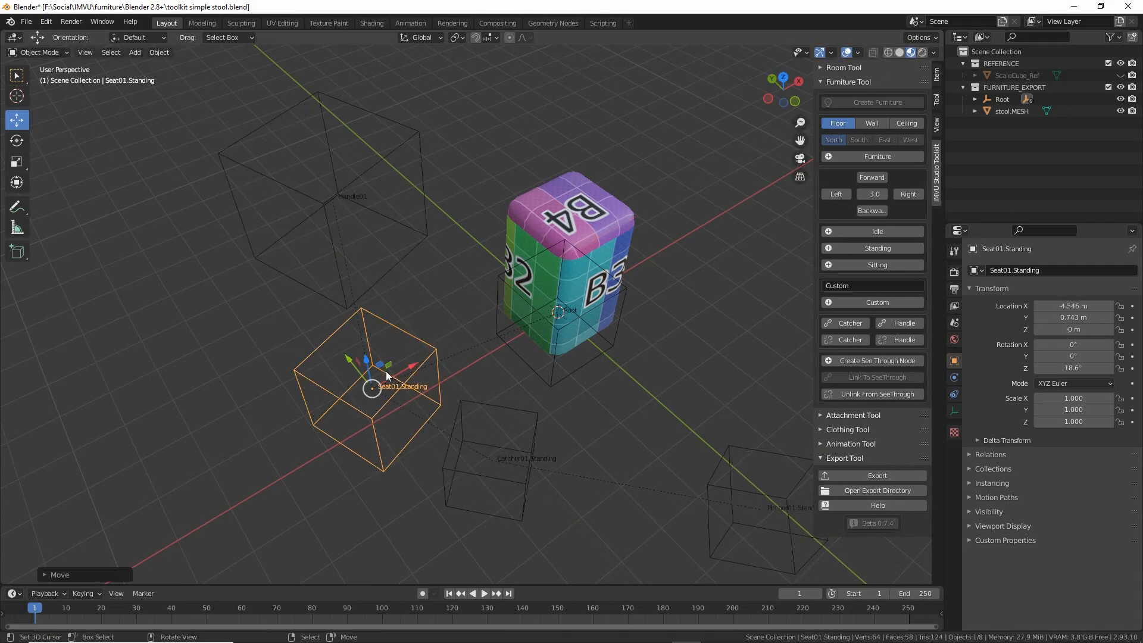
middle_drag(386, 370, 351, 392)
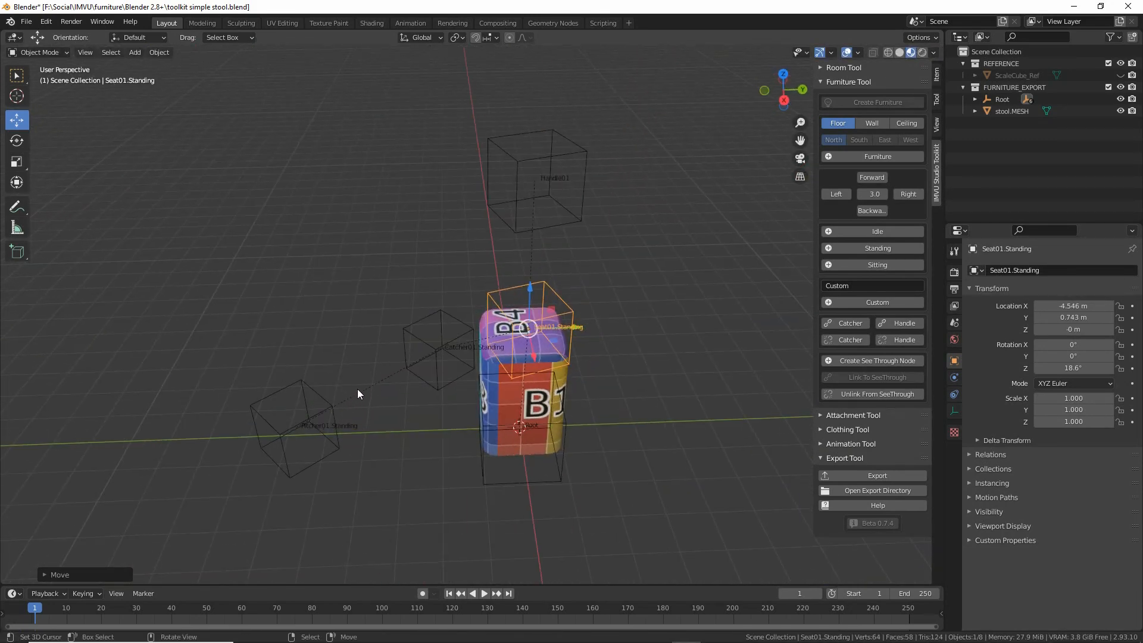
- Add a Sitting seat to the stool furniture and move its seat node to about X 0.02 m, Y -0.39 m
click(879, 265)
middle_drag(524, 372, 590, 331)
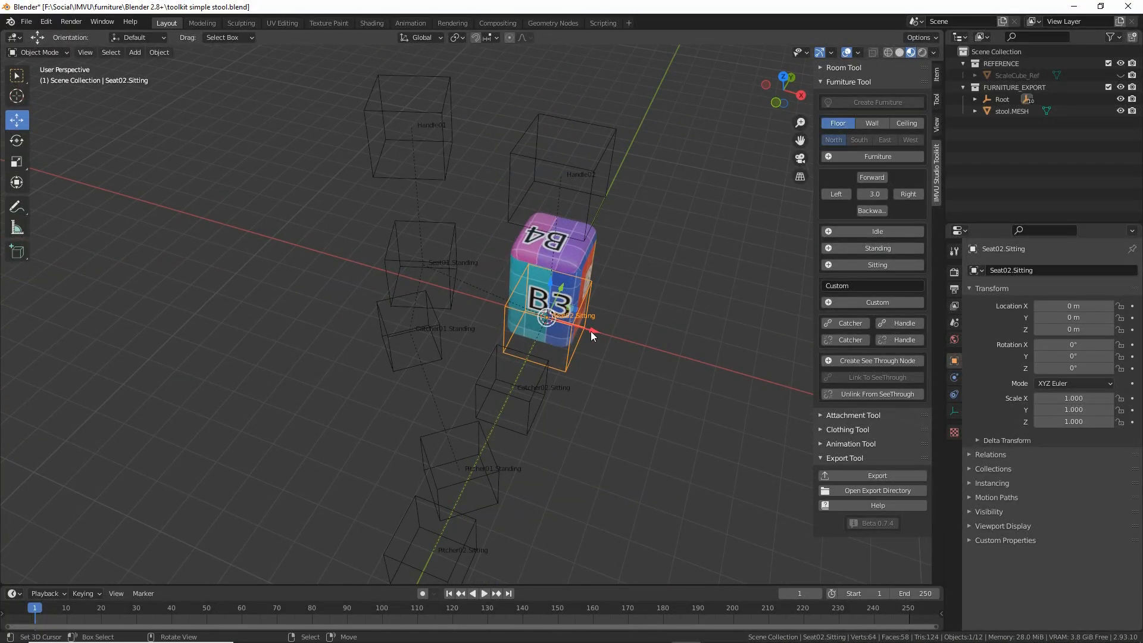
drag(591, 331, 701, 379)
middle_drag(701, 379, 549, 404)
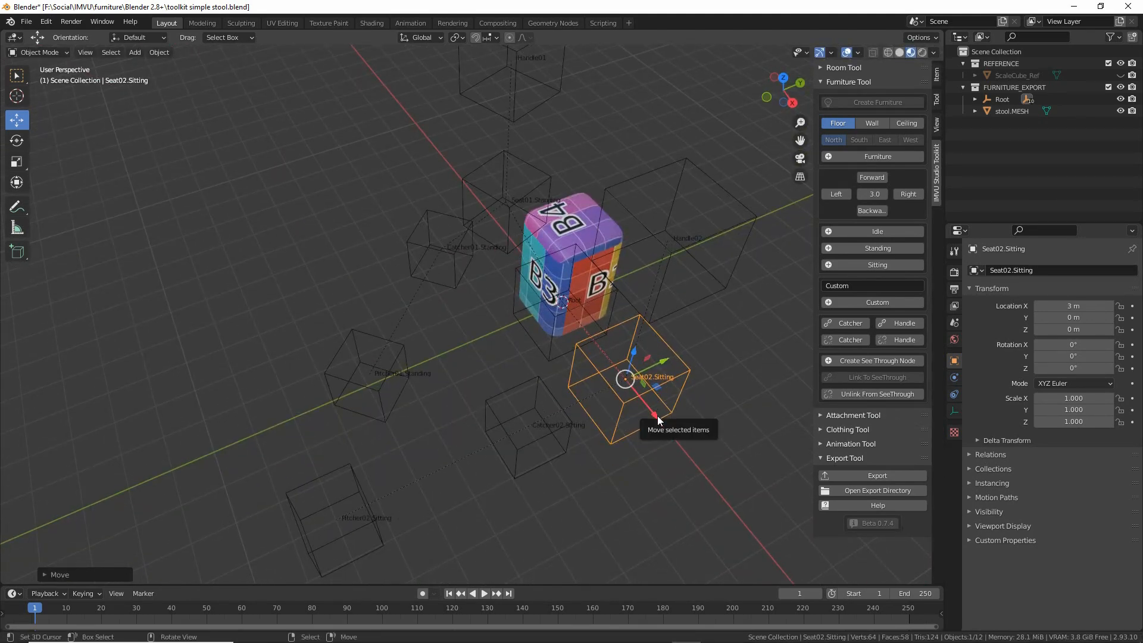
drag(659, 389, 584, 318)
middle_drag(593, 420, 546, 375)
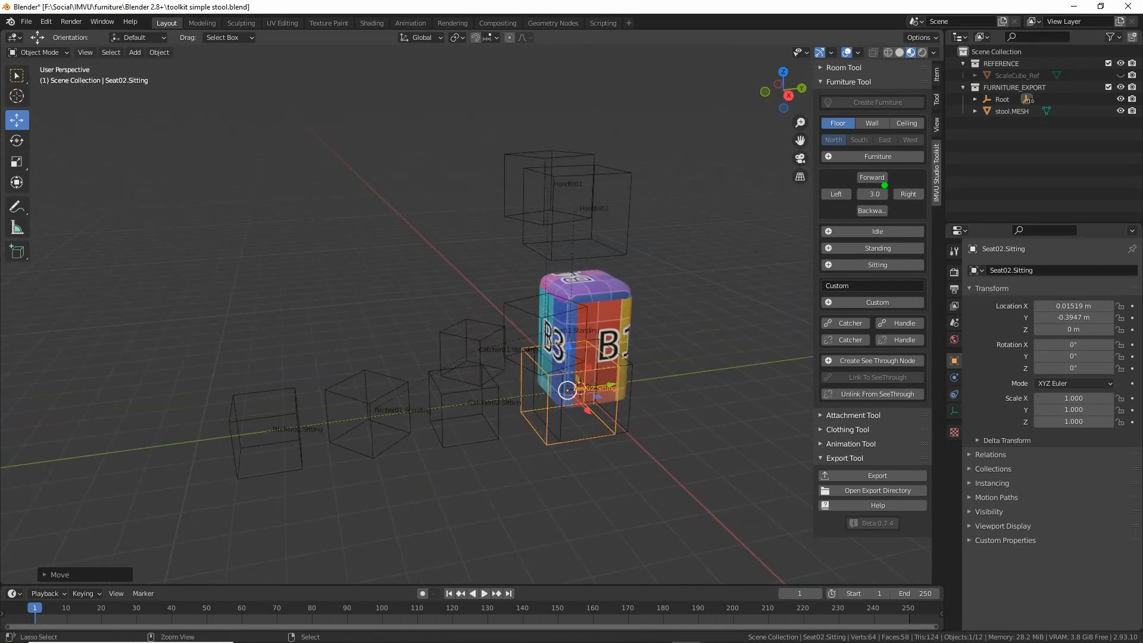
- Show the ScaleCube_Ref reference object to check the furniture's front and right directions, and hide it again
drag(986, 87, 1040, 89)
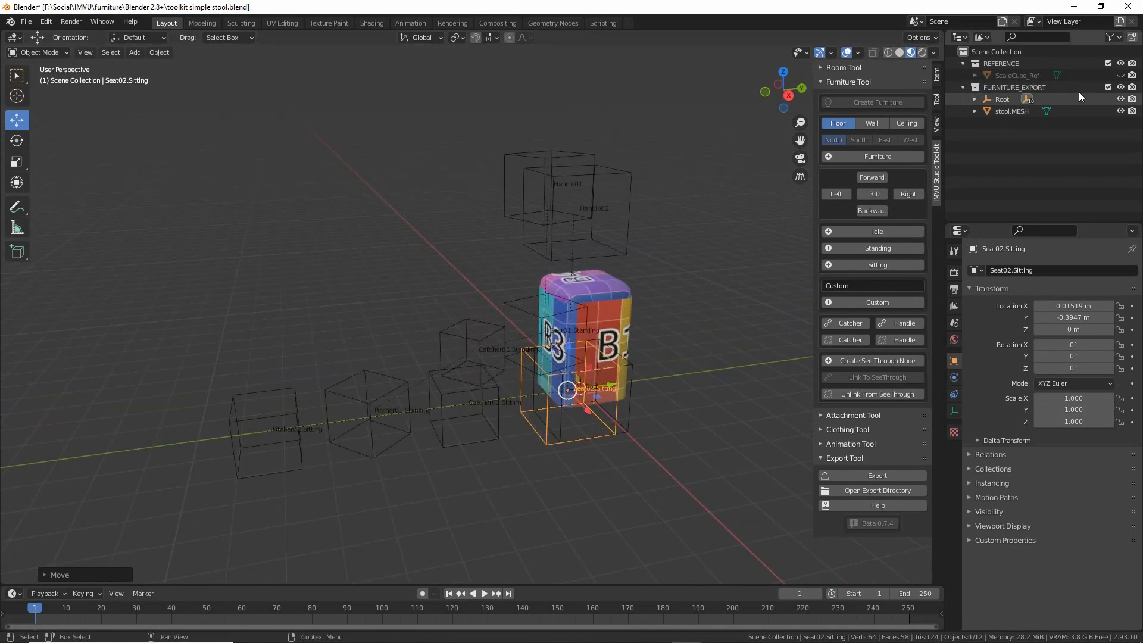
click(1120, 75)
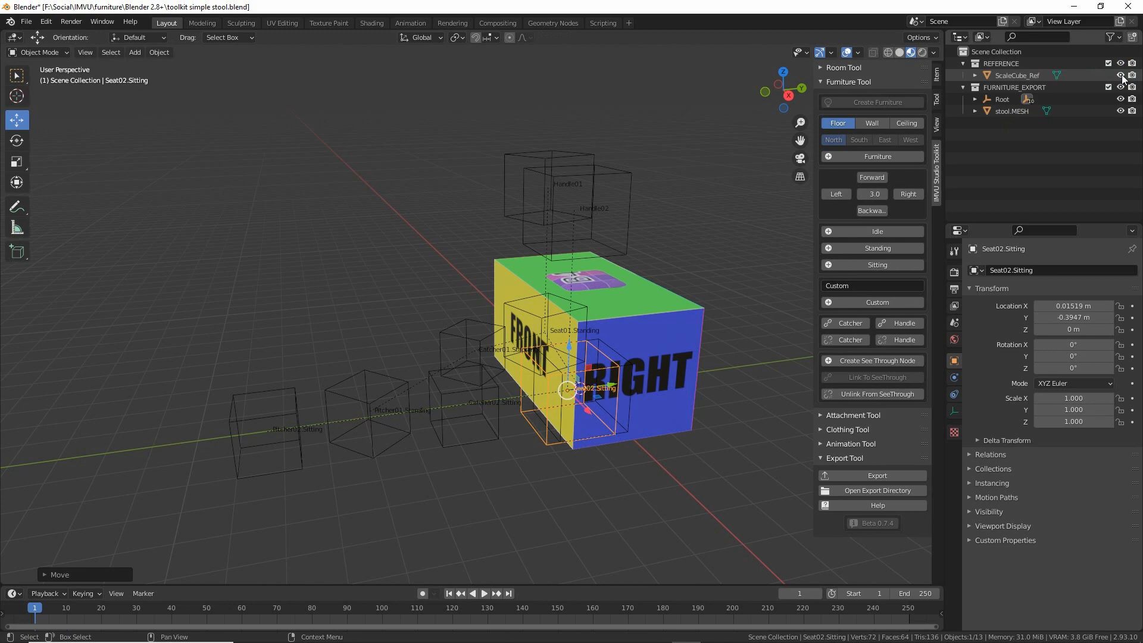
scroll(669, 392, up, 5)
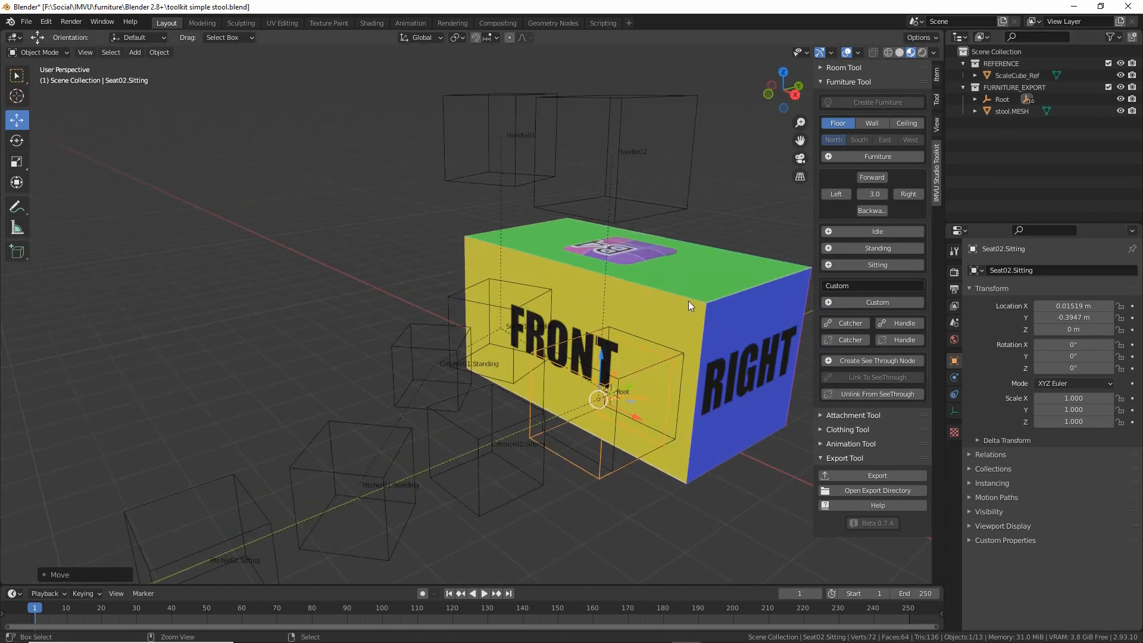
drag(753, 303, 749, 410)
mouse_move(744, 297)
mouse_down()
mouse_move(798, 277)
mouse_move(708, 305)
mouse_up()
key(Escape)
click(1120, 76)
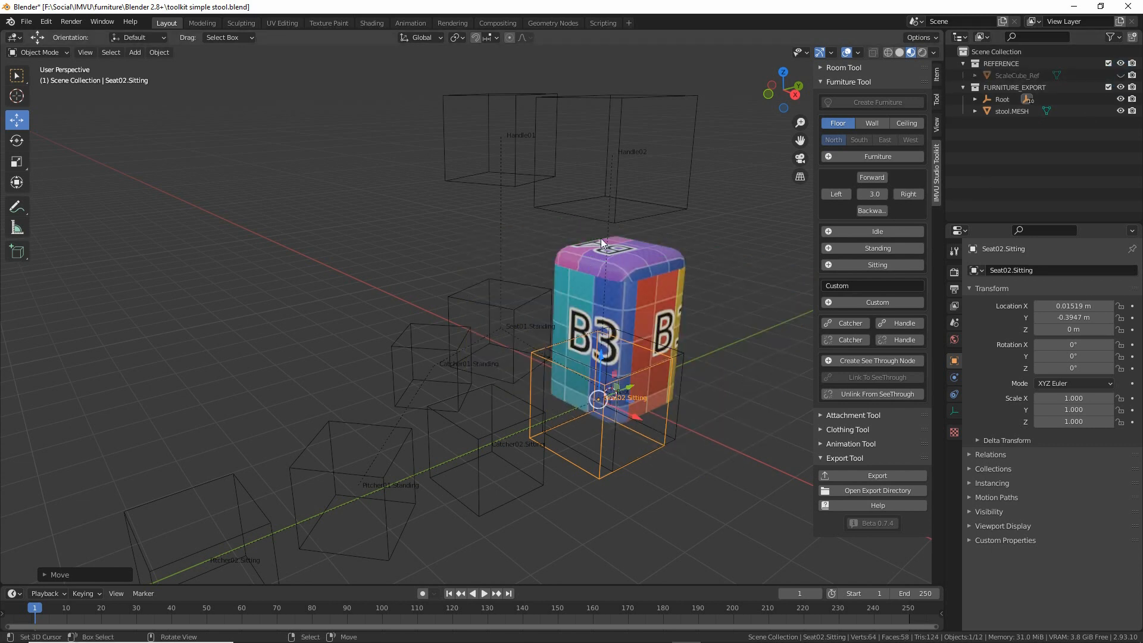
scroll(533, 398, down, 2)
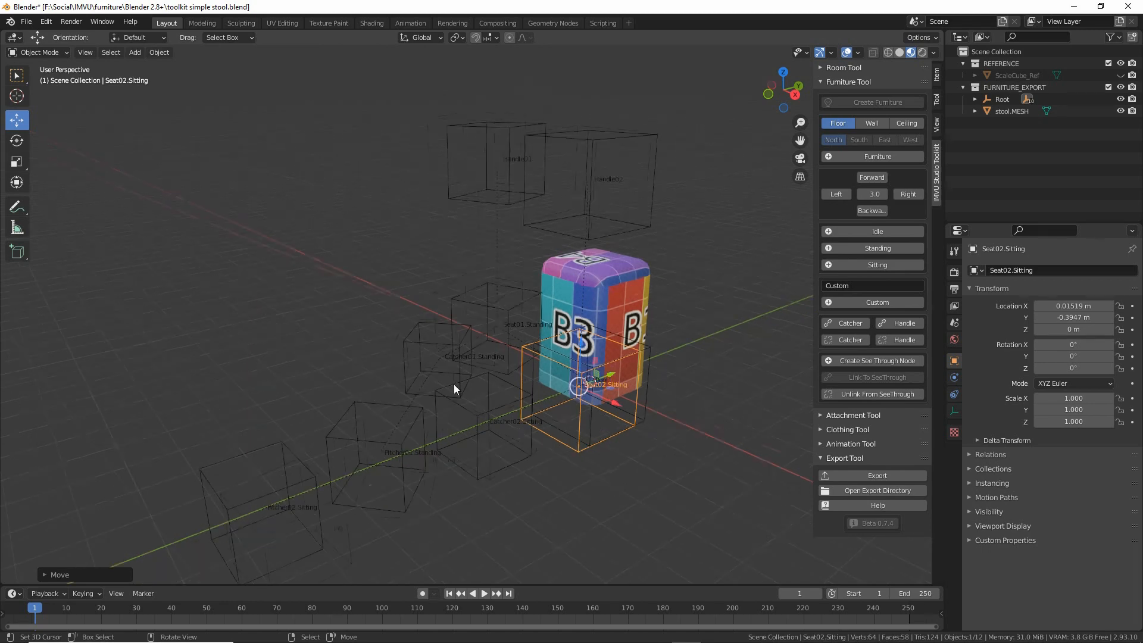
middle_drag(454, 384, 614, 394)
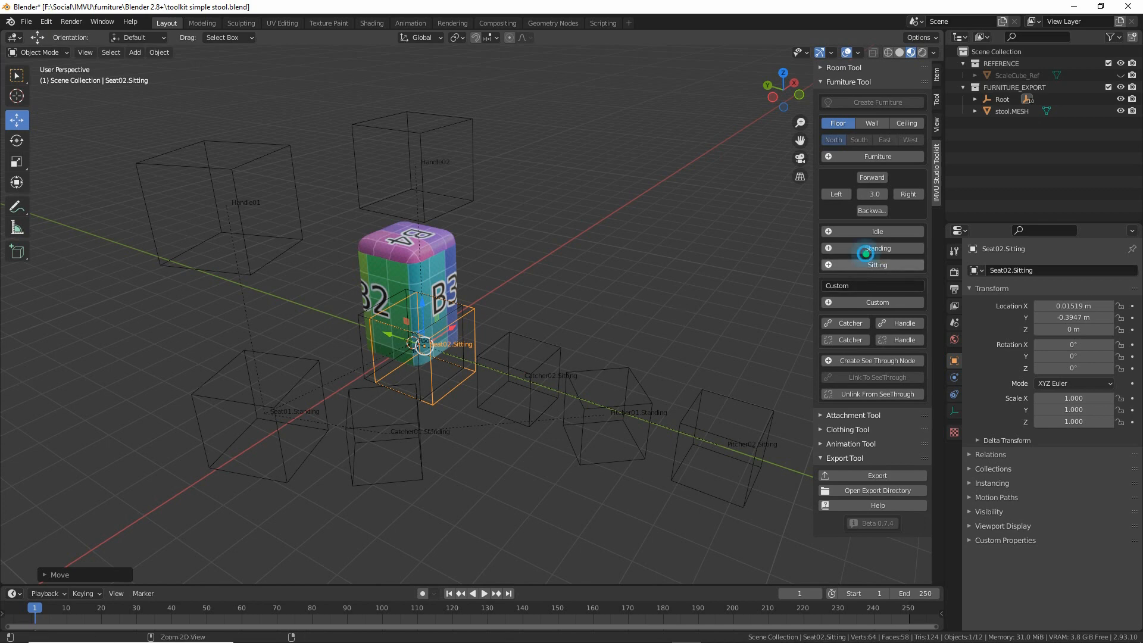
drag(865, 255, 896, 254)
drag(868, 273, 892, 274)
key(Escape)
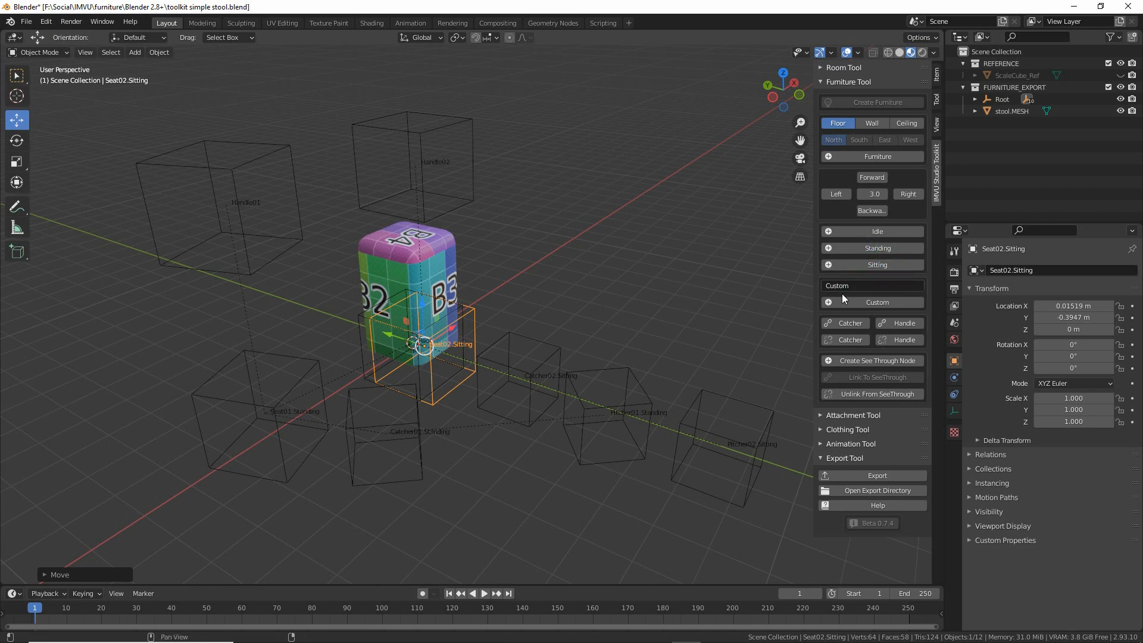
middle_drag(571, 351, 658, 351)
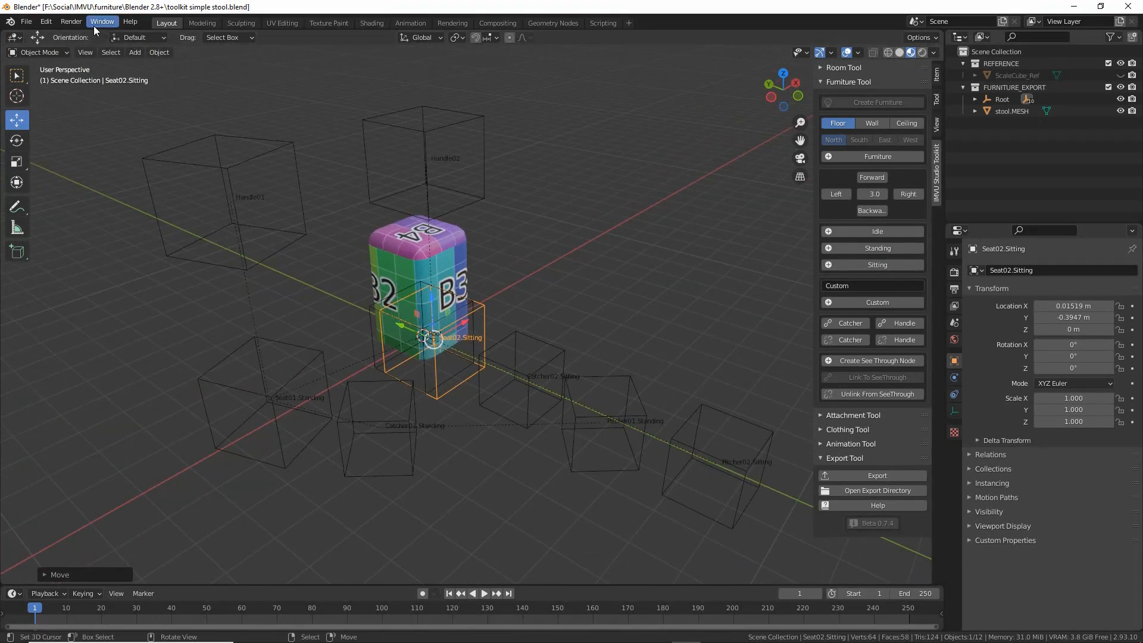
- Save the scene as a new file named "toolkit simple stool seats.blend" in the Blender 2.8+ folder
click(27, 23)
click(36, 113)
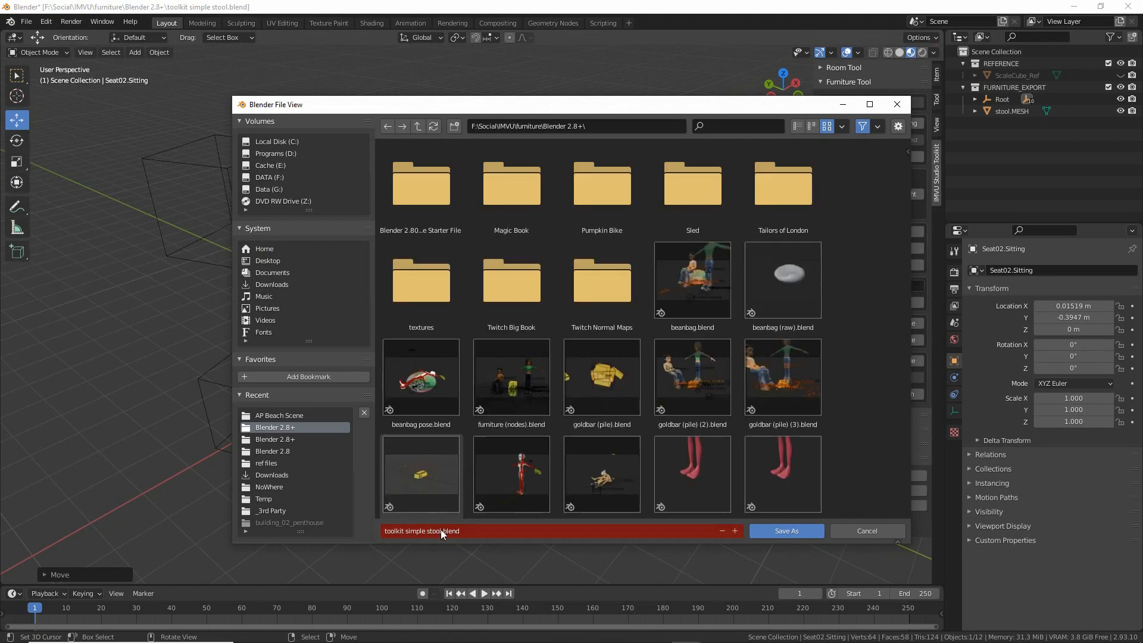
click(441, 531)
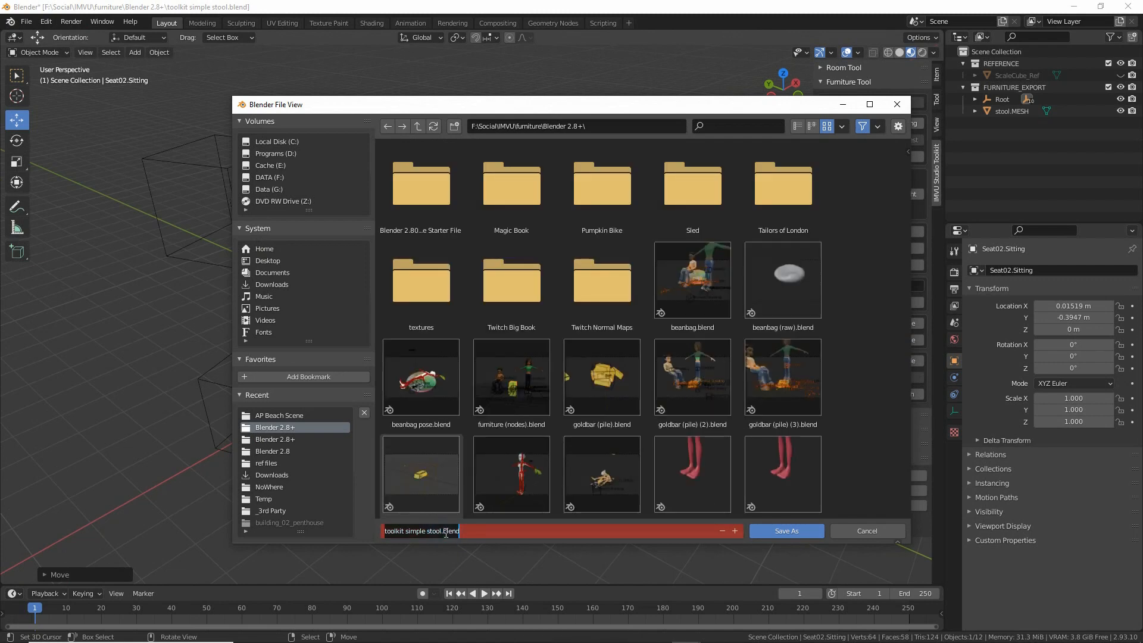
text((seat)
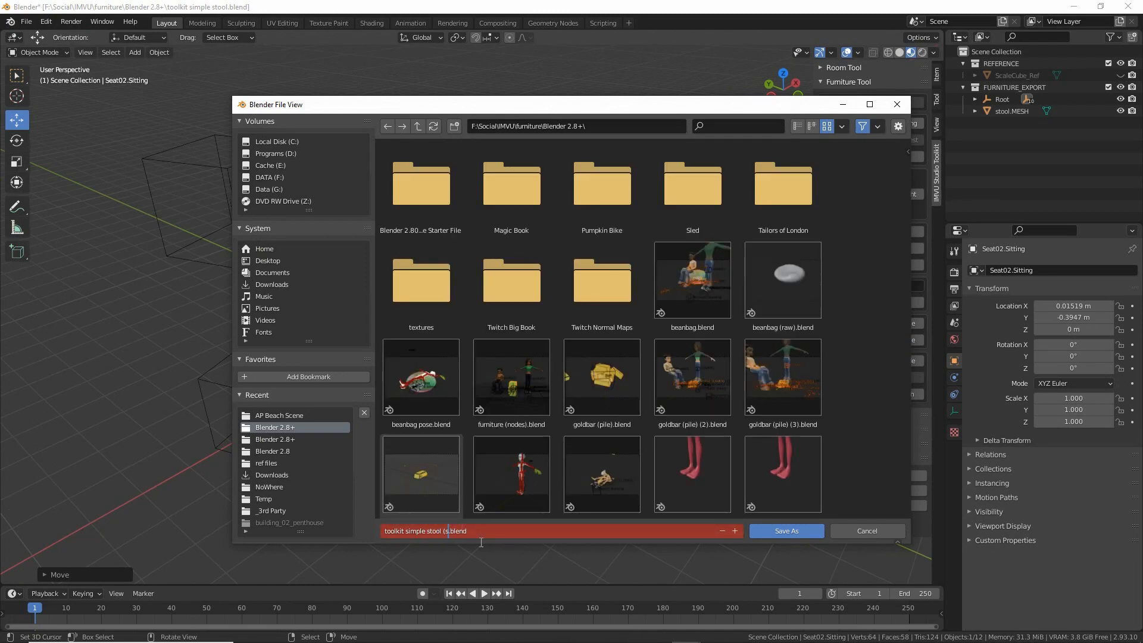
key(BackSpace)
key(BackSpace)
key(BackSpace)
key(BackSpace)
key(BackSpace)
key(BackSpace)
text(seats)
click(480, 542)
click(777, 533)
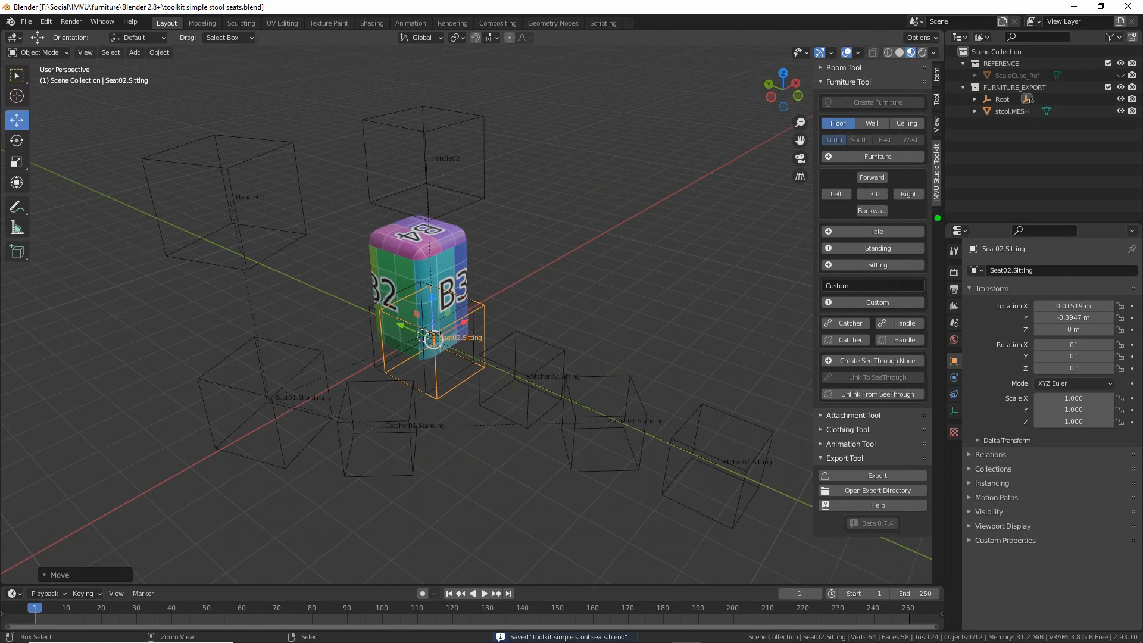
mouse_move(936, 181)
mouse_down()
mouse_move(939, 279)
mouse_move(947, 239)
mouse_up()
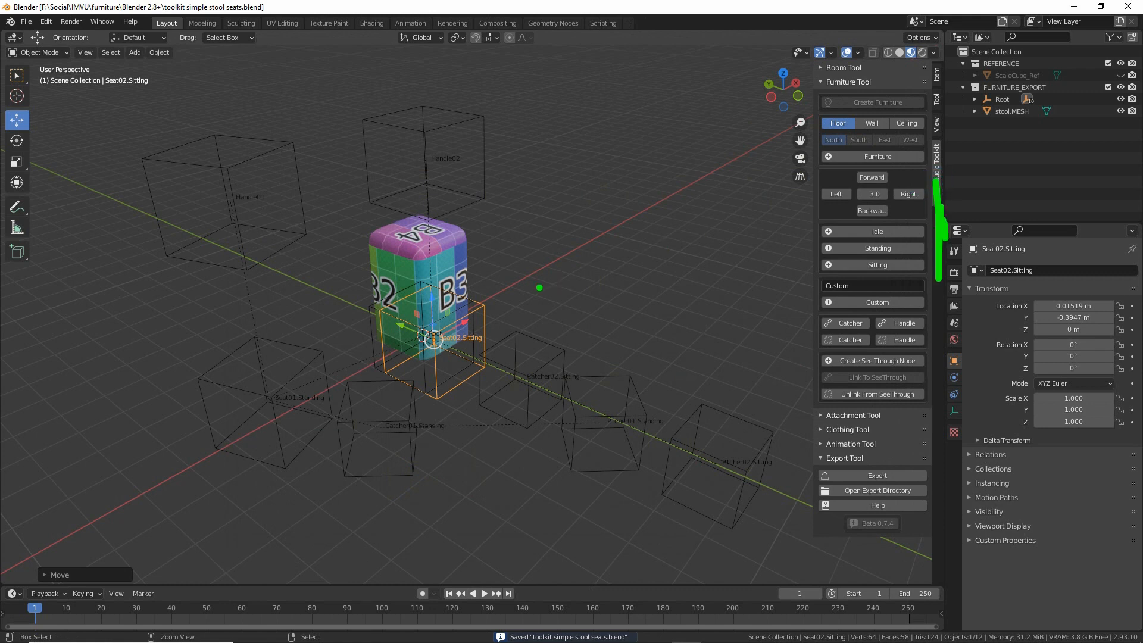
mouse_move(539, 288)
mouse_down()
mouse_move(578, 310)
mouse_move(555, 316)
mouse_up()
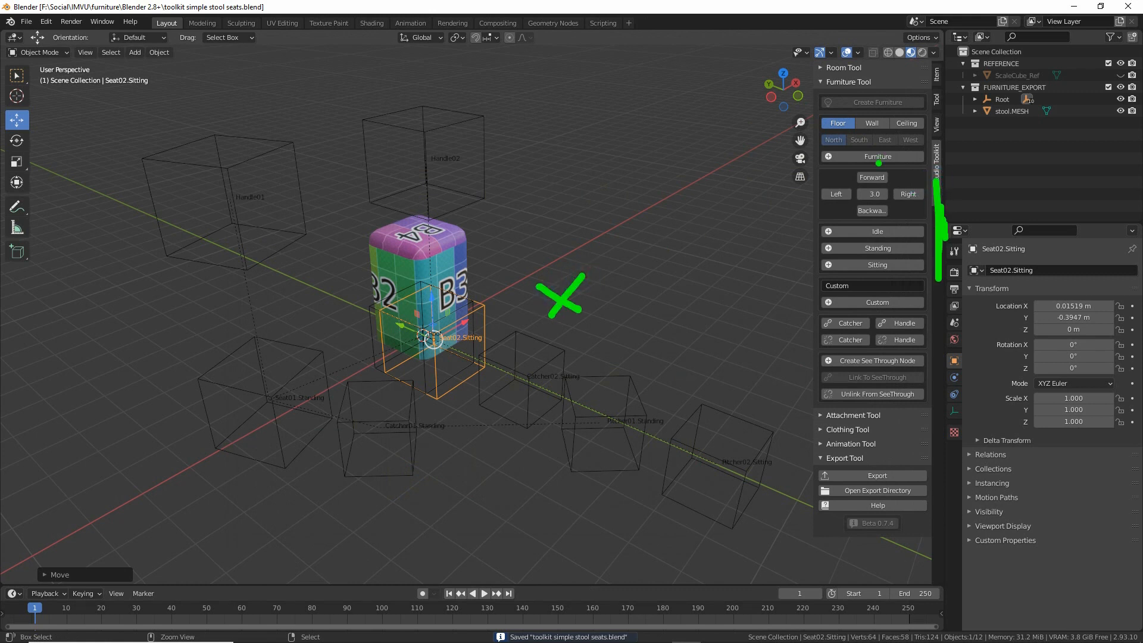
drag(526, 360, 543, 410)
mouse_move(591, 447)
mouse_down()
mouse_move(673, 405)
mouse_move(715, 473)
mouse_up()
mouse_move(352, 444)
mouse_down()
mouse_move(370, 445)
mouse_move(359, 451)
mouse_up()
mouse_move(275, 365)
mouse_down()
mouse_move(256, 387)
mouse_move(288, 422)
mouse_up()
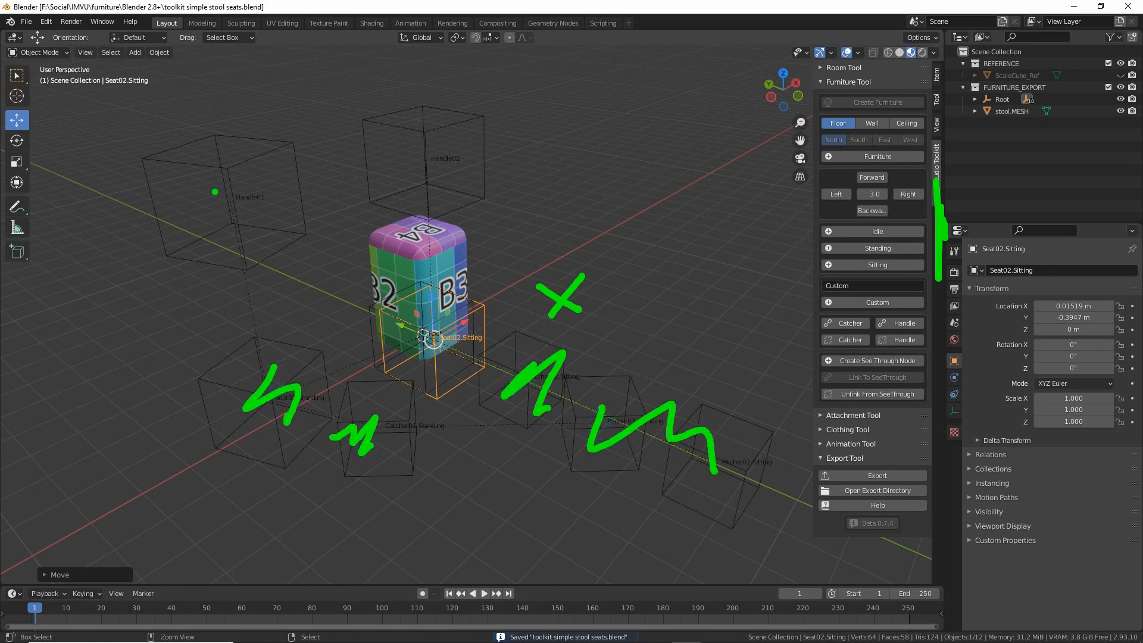
drag(206, 211, 257, 204)
mouse_move(440, 148)
mouse_down()
mouse_move(433, 159)
mouse_move(441, 132)
mouse_up()
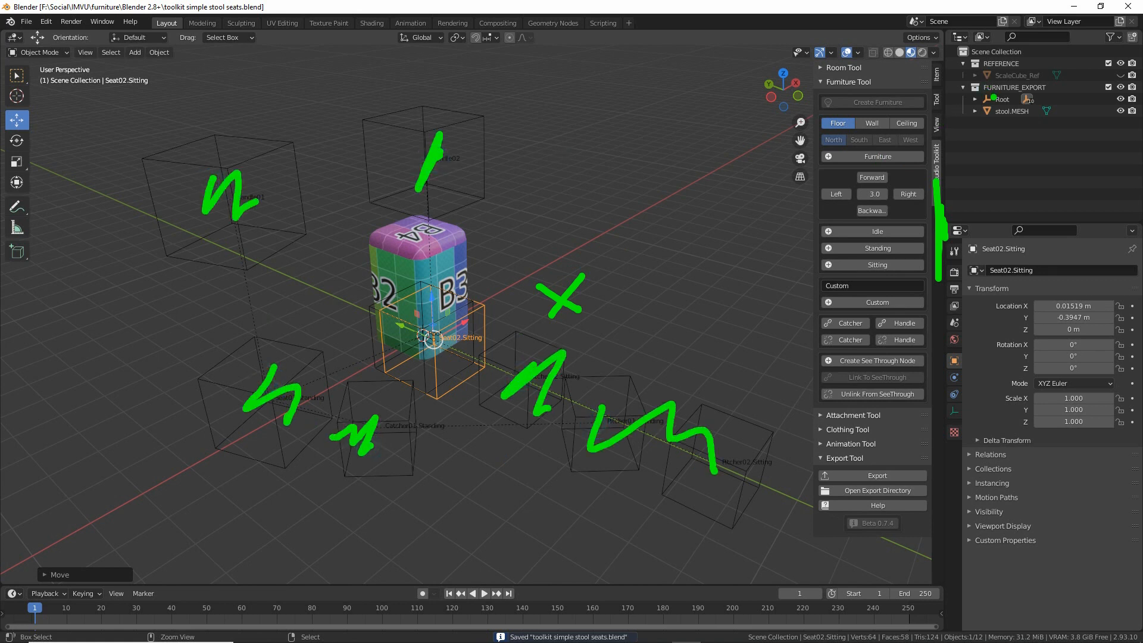
drag(977, 98, 1045, 99)
key(Escape)
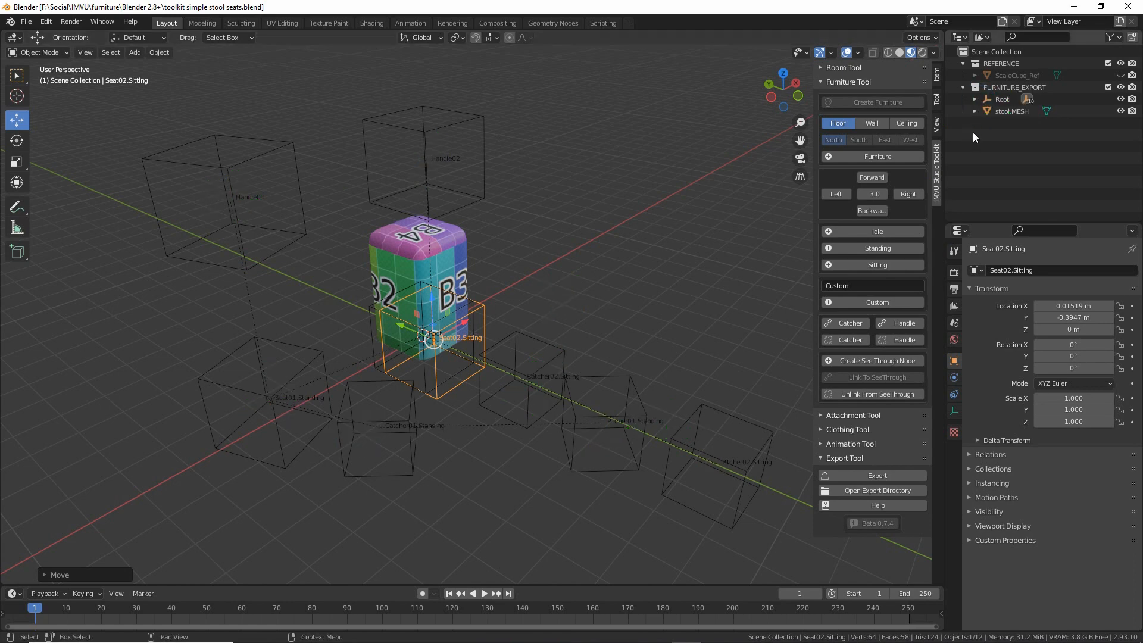
mouse_move(623, 358)
middle_down()
mouse_move(393, 358)
mouse_move(617, 358)
middle_up()
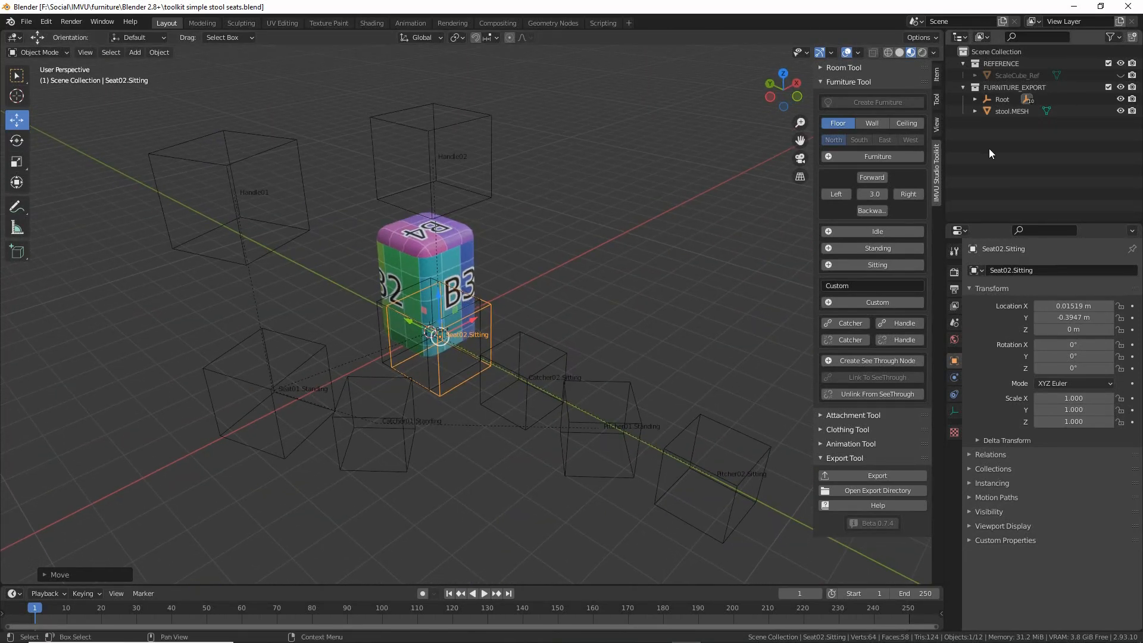
drag(954, 47, 935, 76)
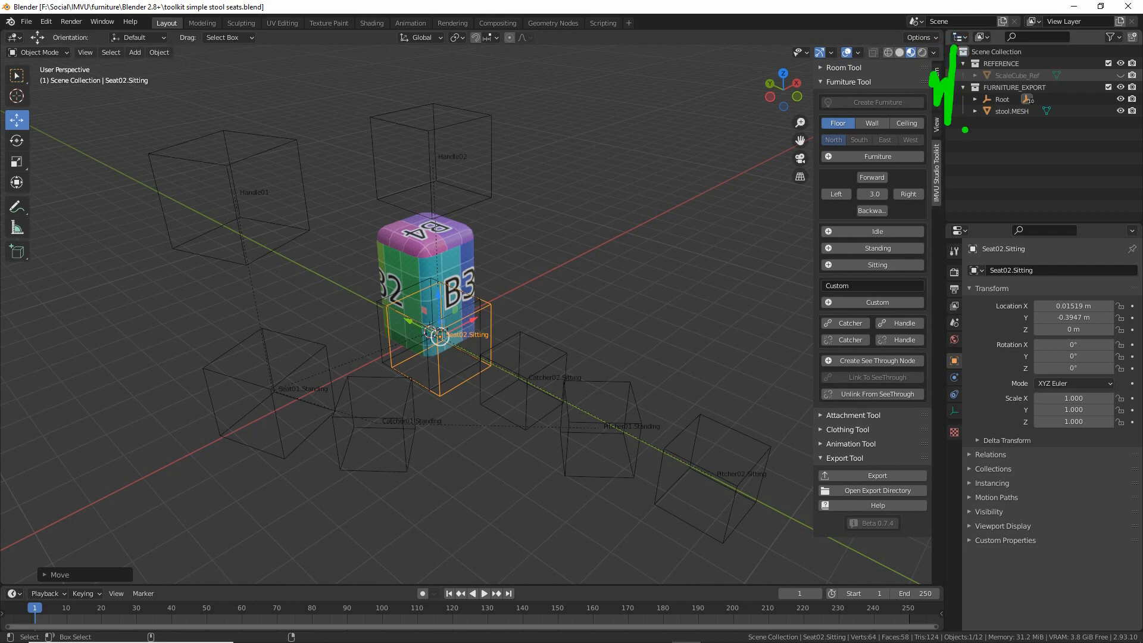
key(Escape)
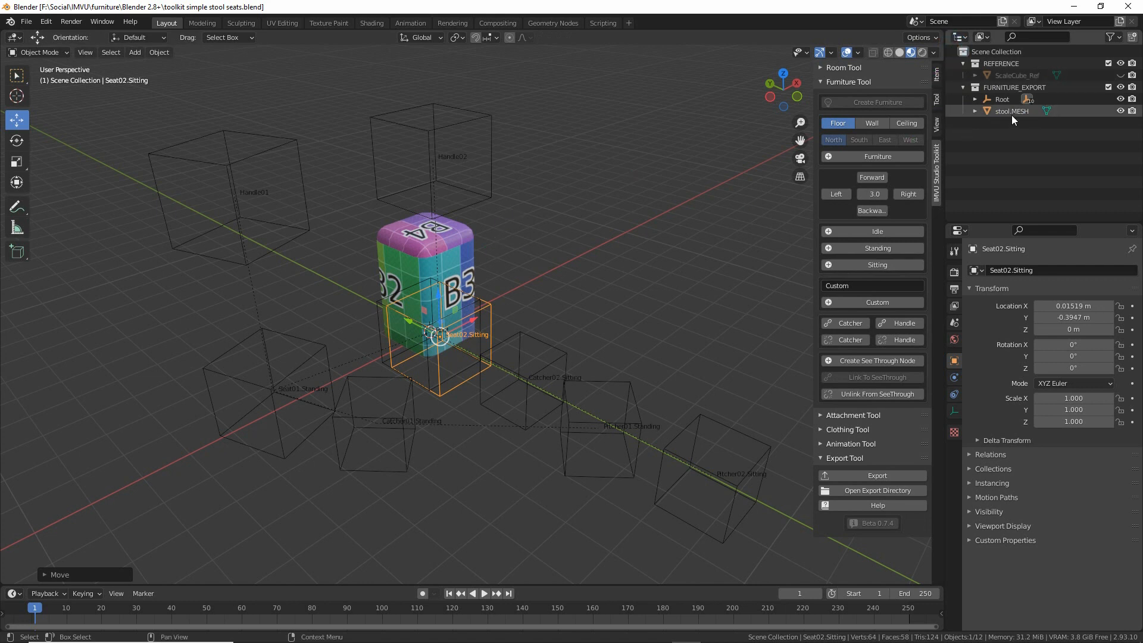
- Examine the FURNITURE_EXPORT hierarchy, including the stool mesh, the AvatarNodes and the catcher, pitcher and handle nodes under both seats
click(975, 110)
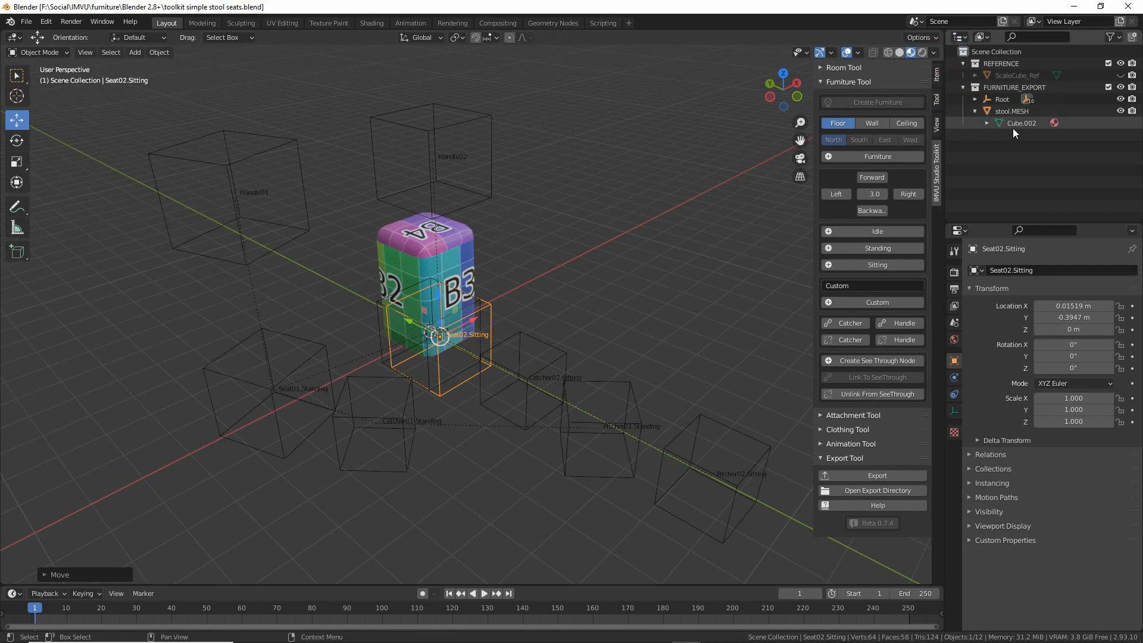
mouse_move(1005, 133)
mouse_down()
mouse_move(1040, 127)
mouse_move(1019, 109)
mouse_up()
key(Escape)
key(ctrl+2)
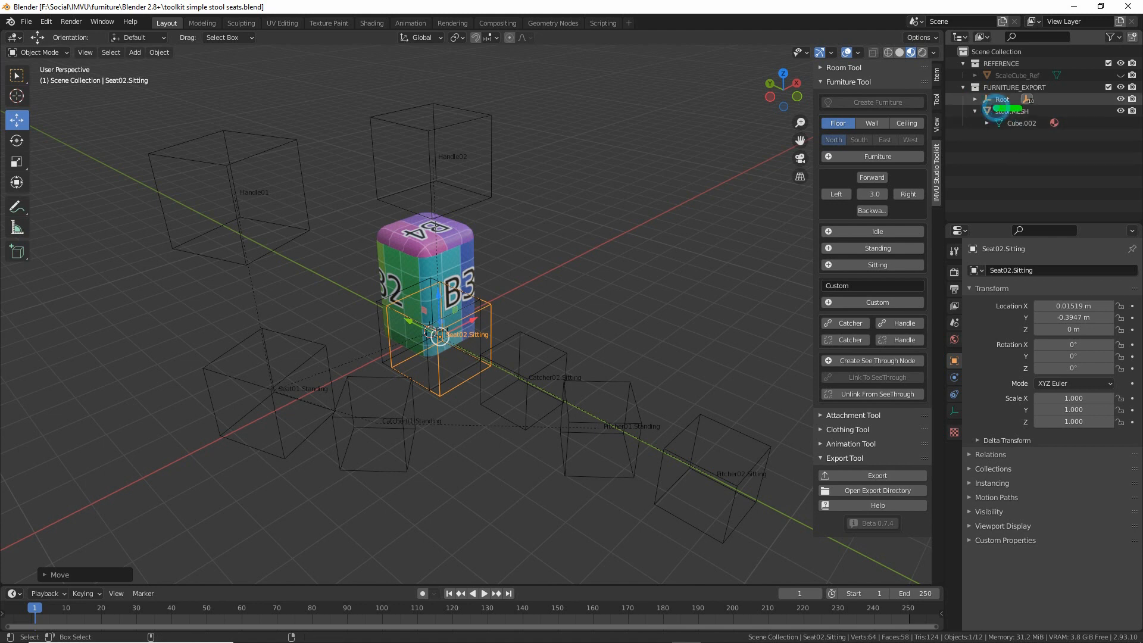
key(Escape)
click(974, 99)
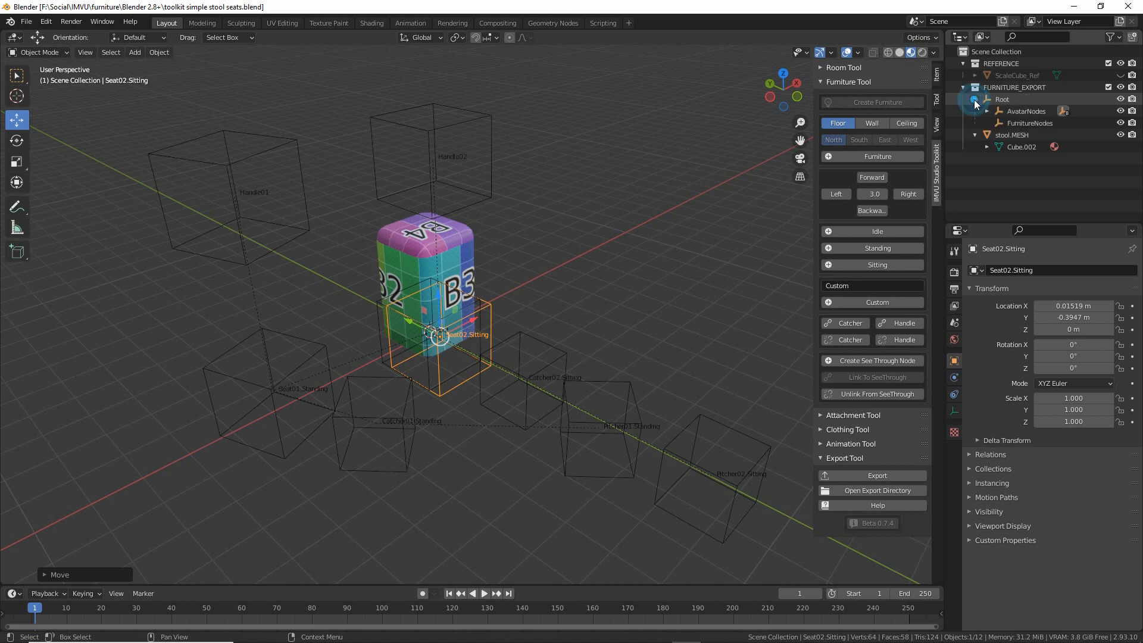
click(987, 111)
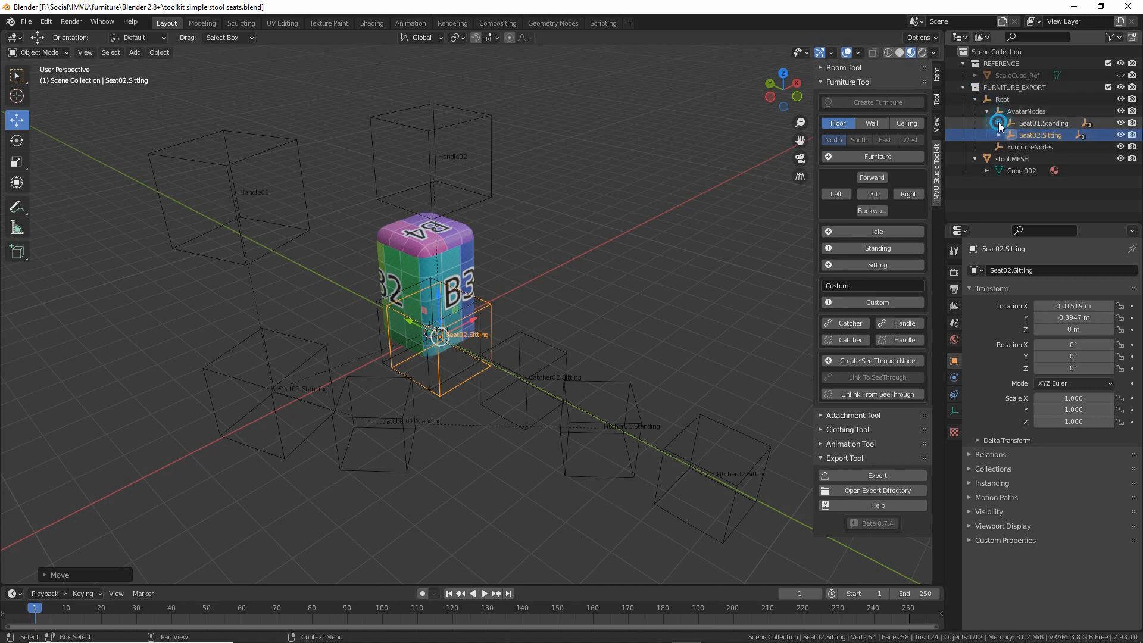
click(998, 122)
click(998, 158)
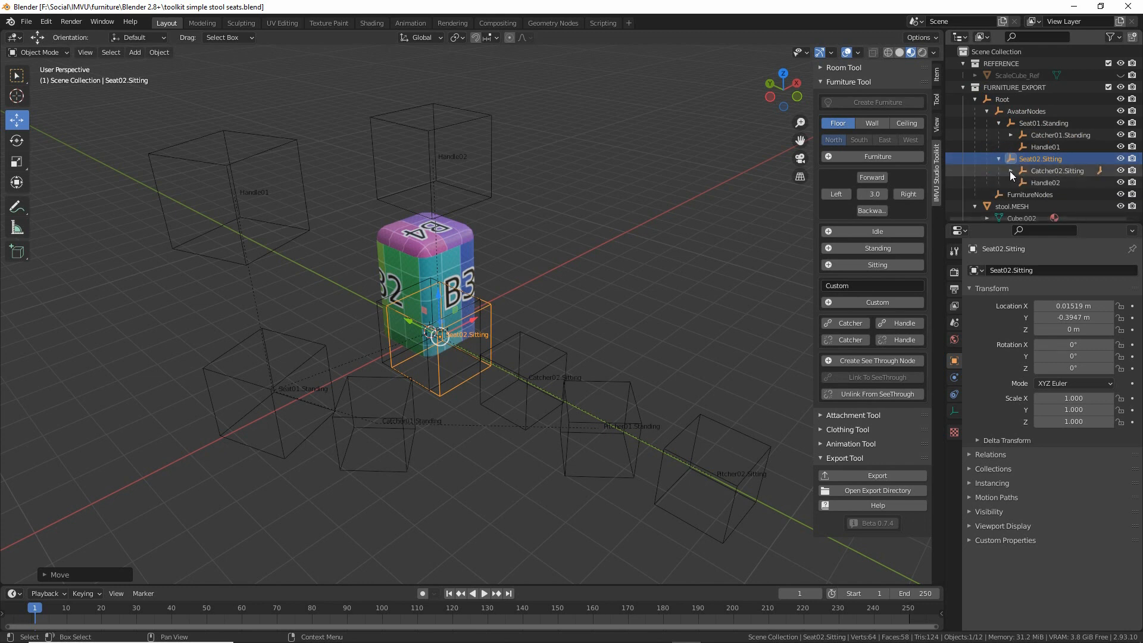
click(1010, 170)
click(1011, 134)
scroll(999, 169, down, 2)
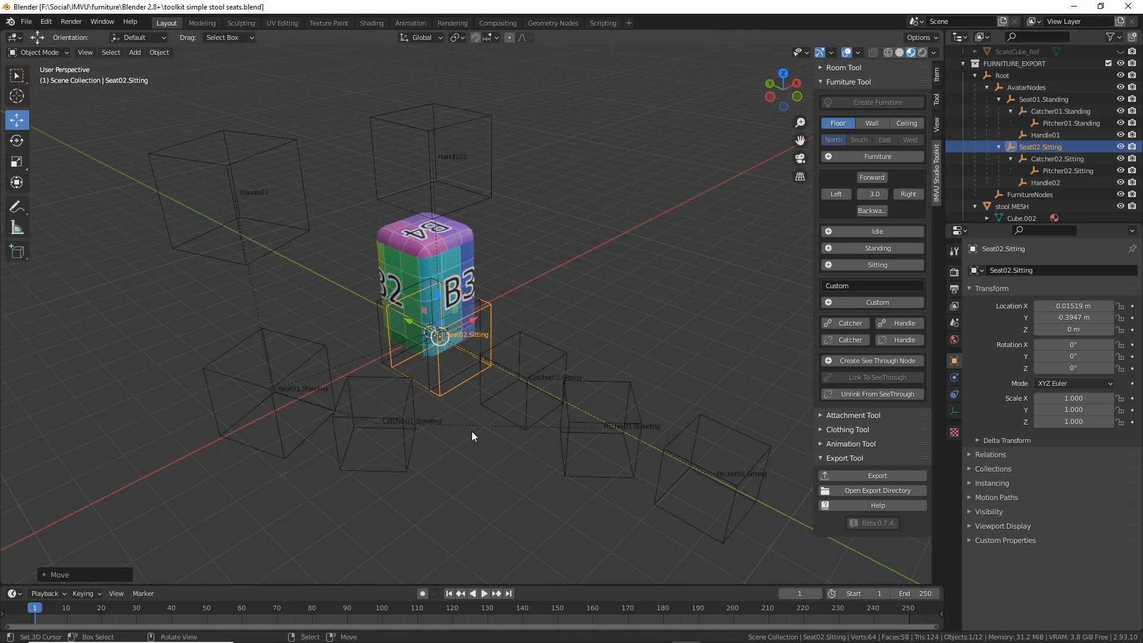
- Save the scene to its existing file and export the stool furniture with its seats using the IMVU Studio Toolkit
scroll(530, 405, down, 1)
shift+middle_drag(530, 417, 508, 426)
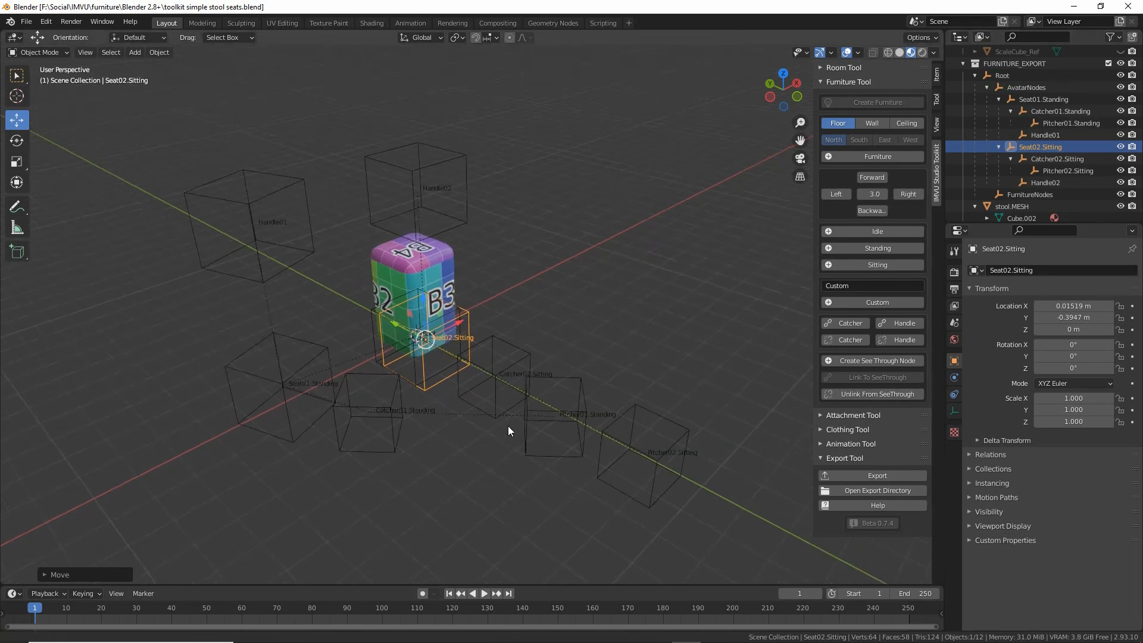
click(26, 22)
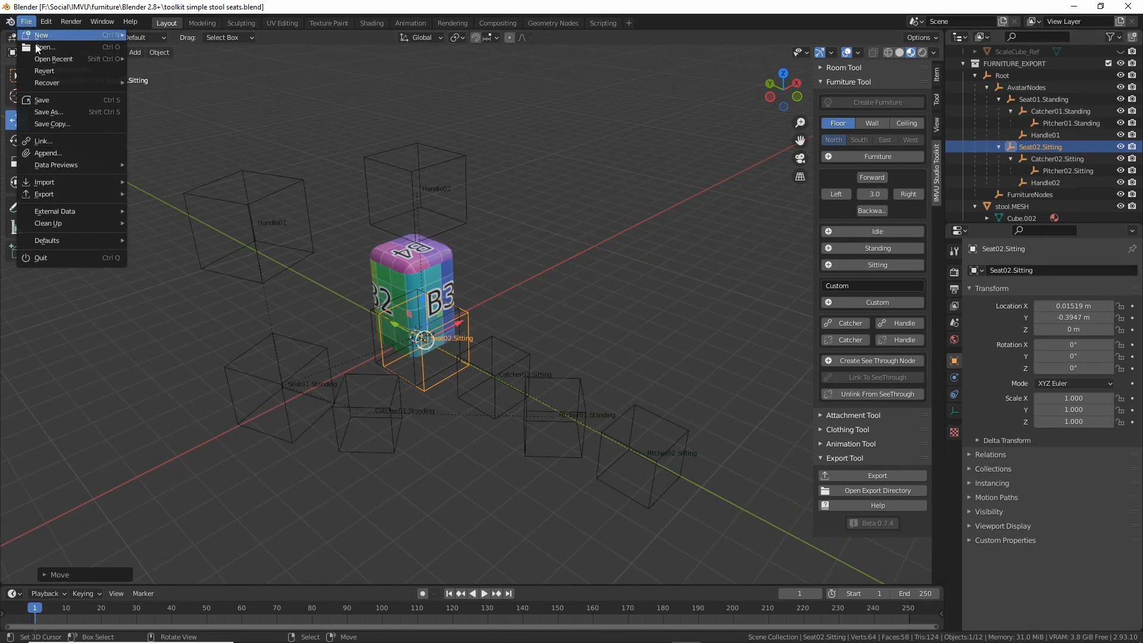
click(50, 102)
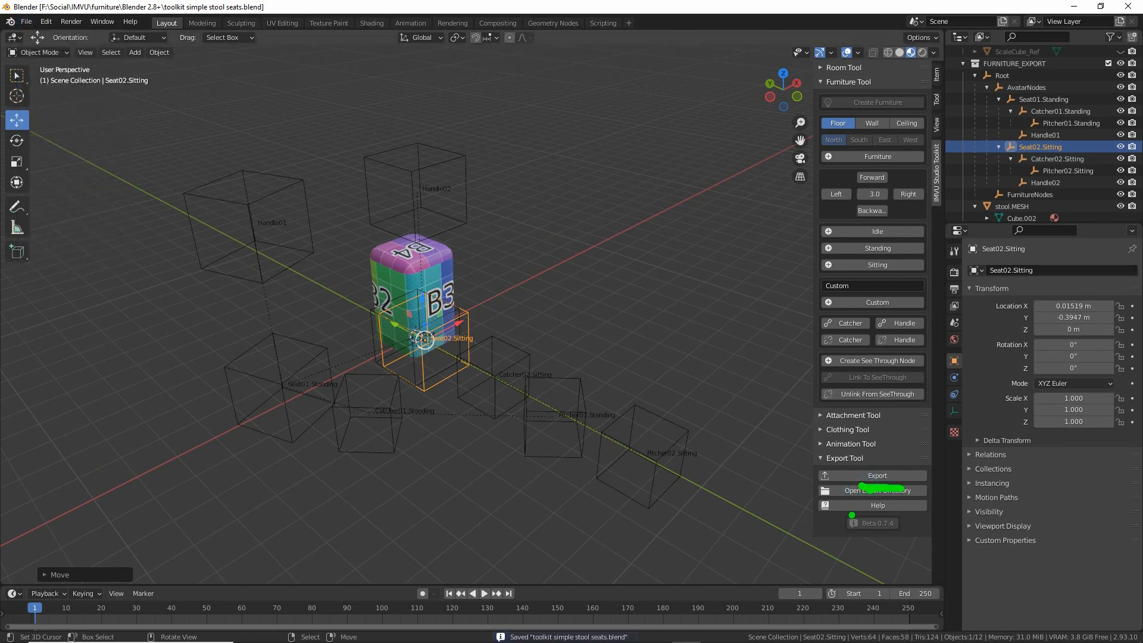
click(877, 475)
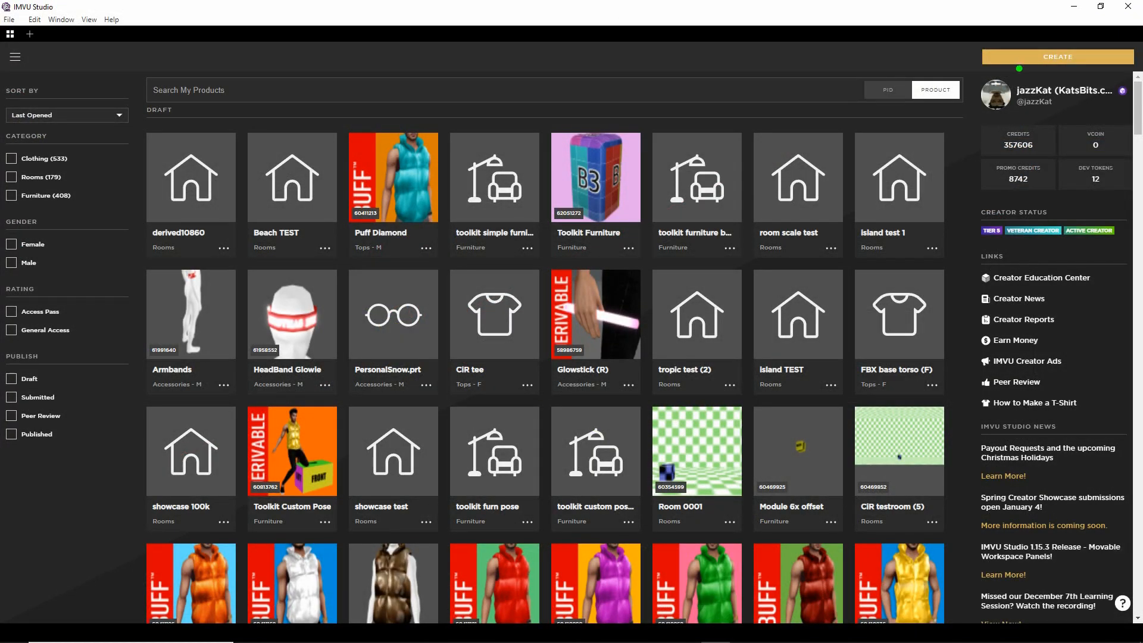
- In IMVU Studio, start creating a new product and show the Furniture category of base products
mouse_move(1046, 42)
mouse_down()
mouse_move(1036, 77)
mouse_move(1071, 43)
mouse_up()
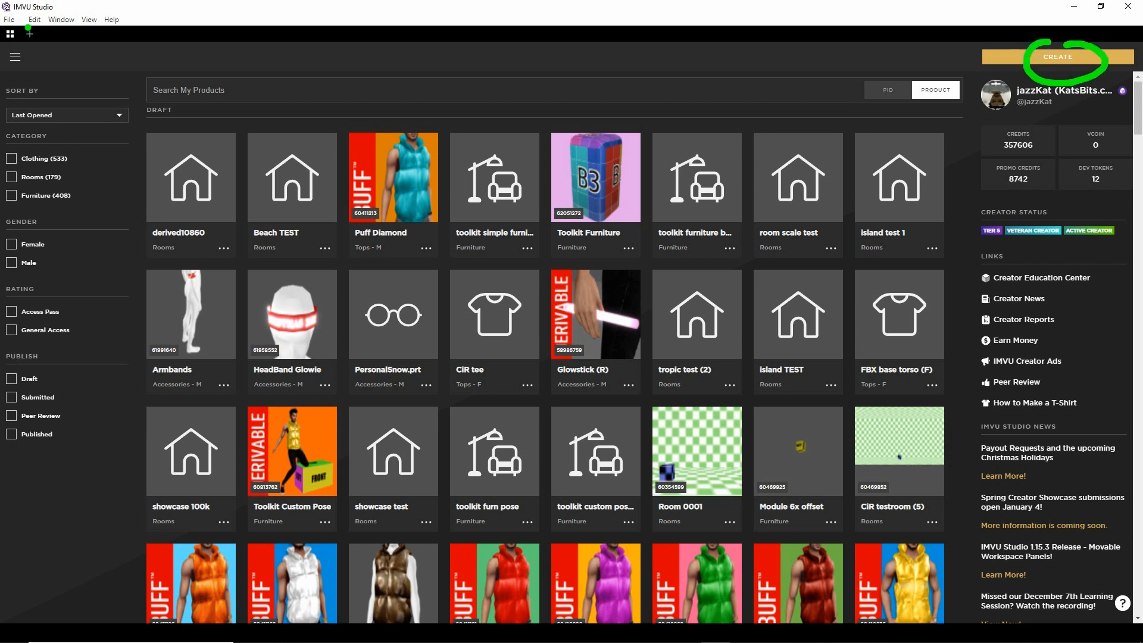
drag(28, 27, 34, 25)
key(Escape)
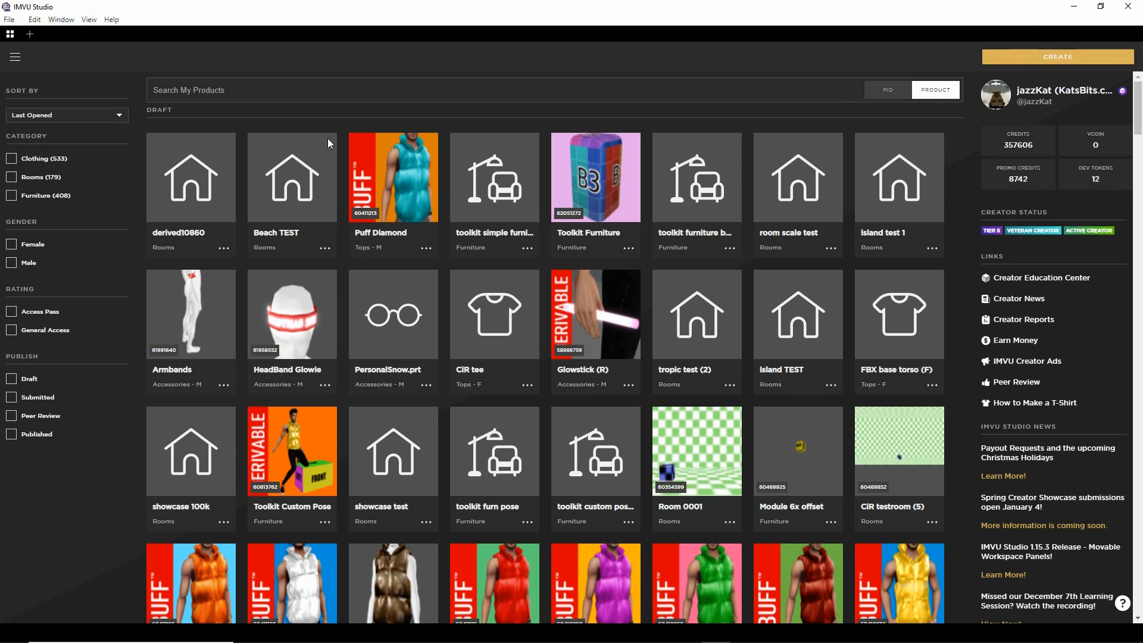
click(1054, 57)
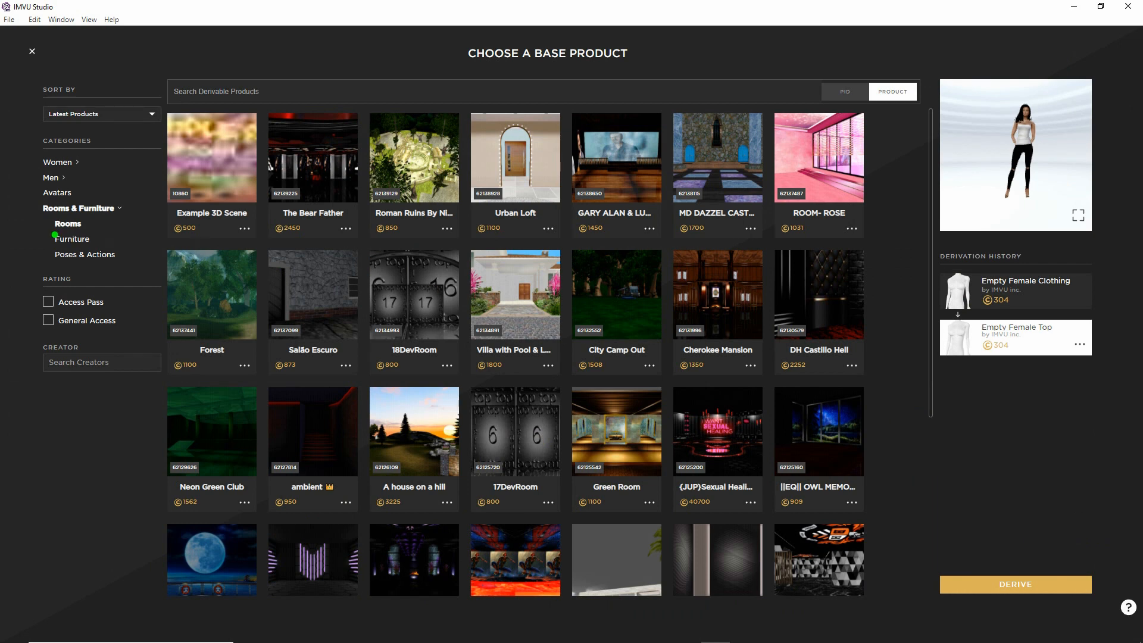
shift+drag(54, 248, 89, 247)
click(72, 240)
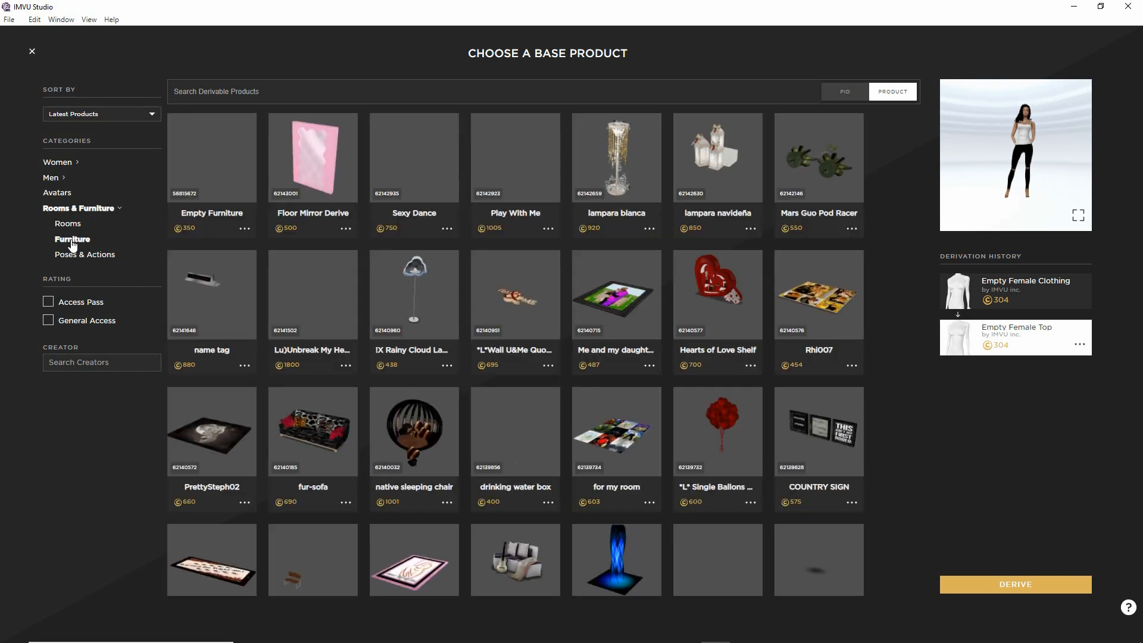
- Choose Empty Furniture as the base product, check its preview and derive a new product from it
key(ctrl+2)
drag(225, 121, 198, 144)
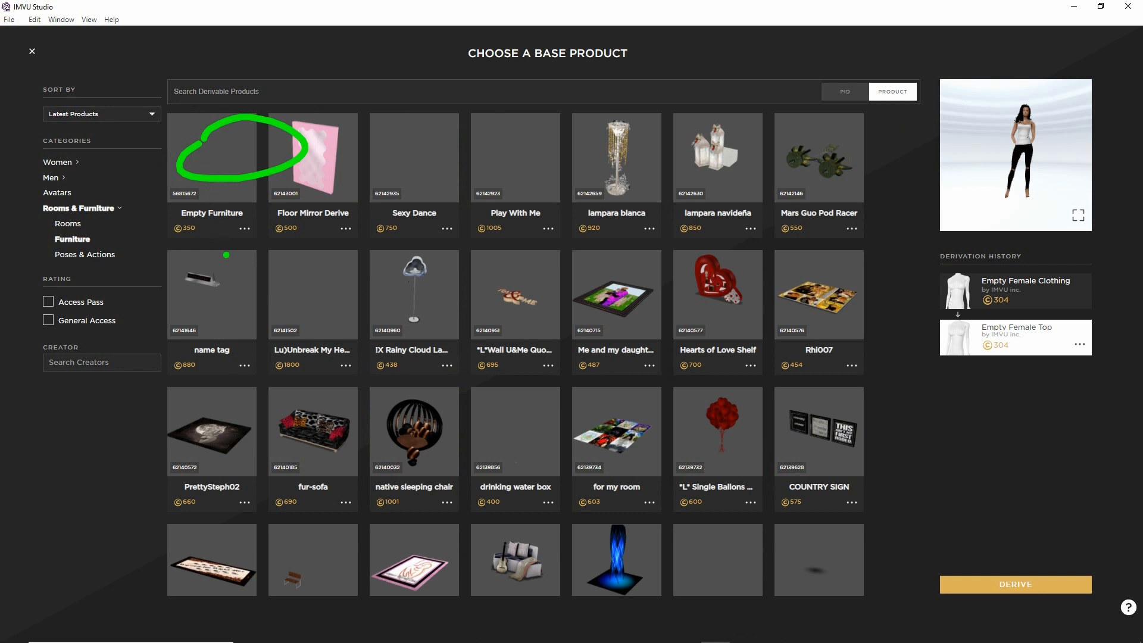
click(213, 173)
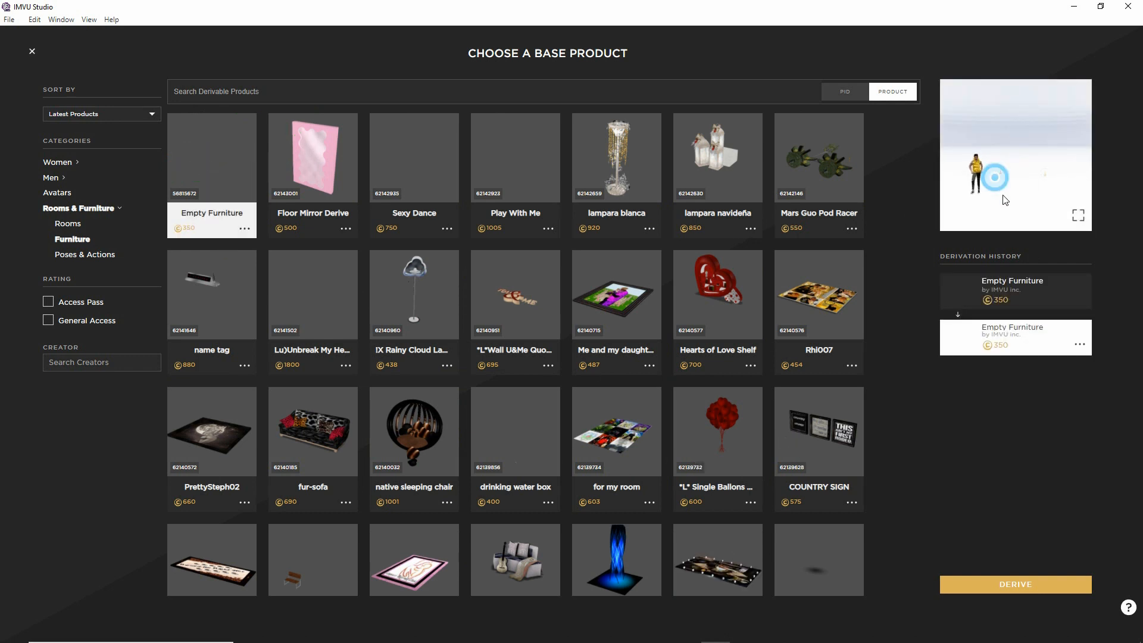
drag(1009, 184, 1013, 177)
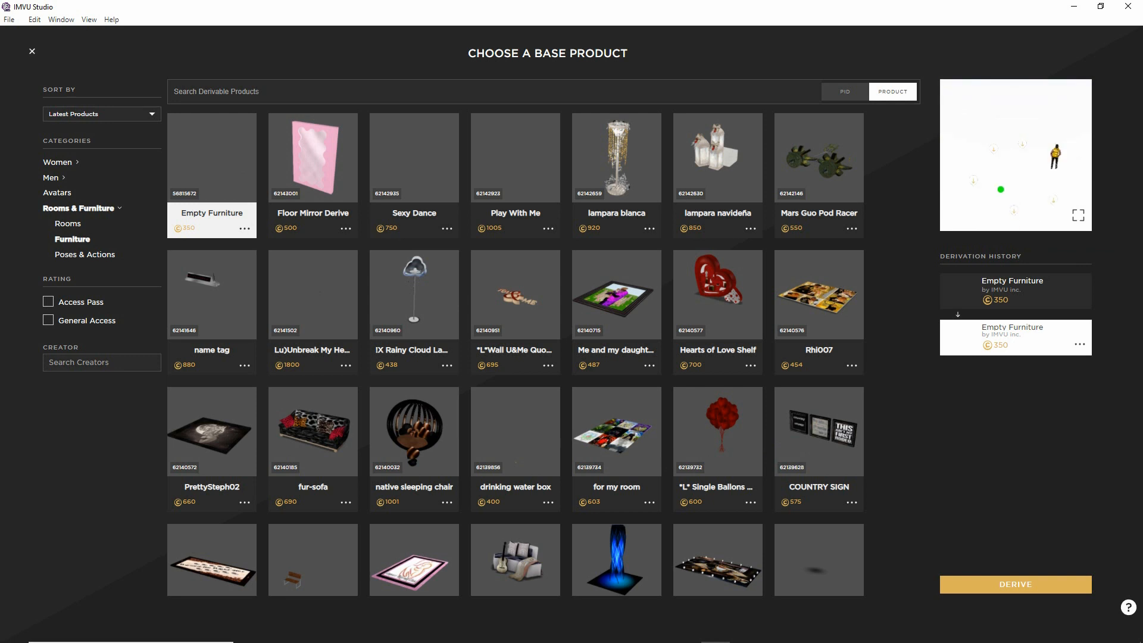
drag(1012, 553, 1019, 569)
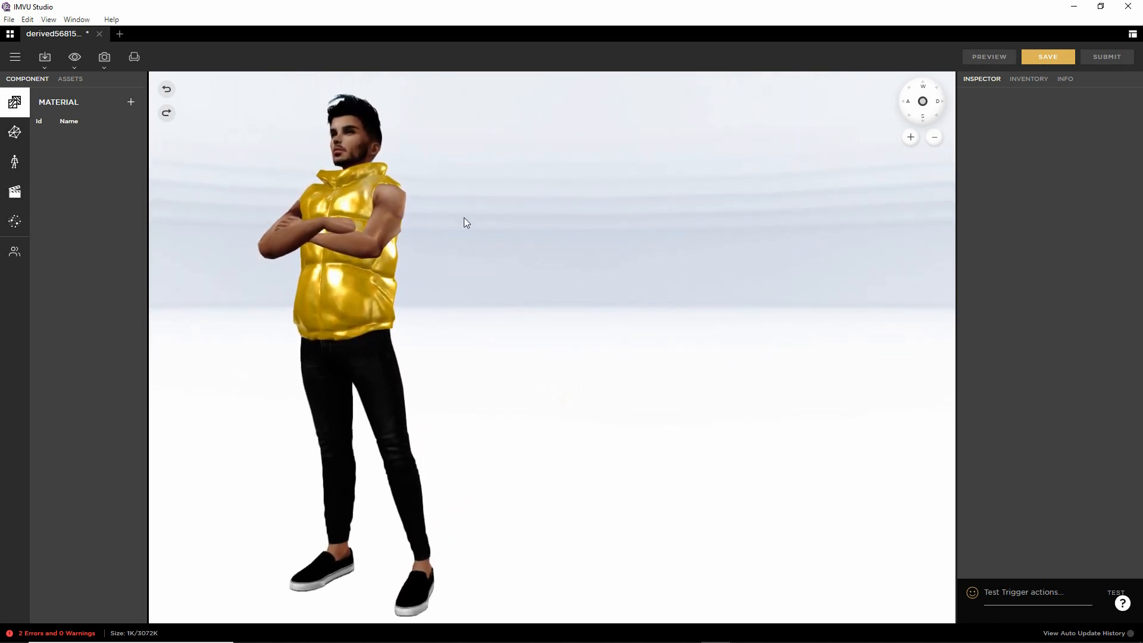
drag(43, 48, 22, 48)
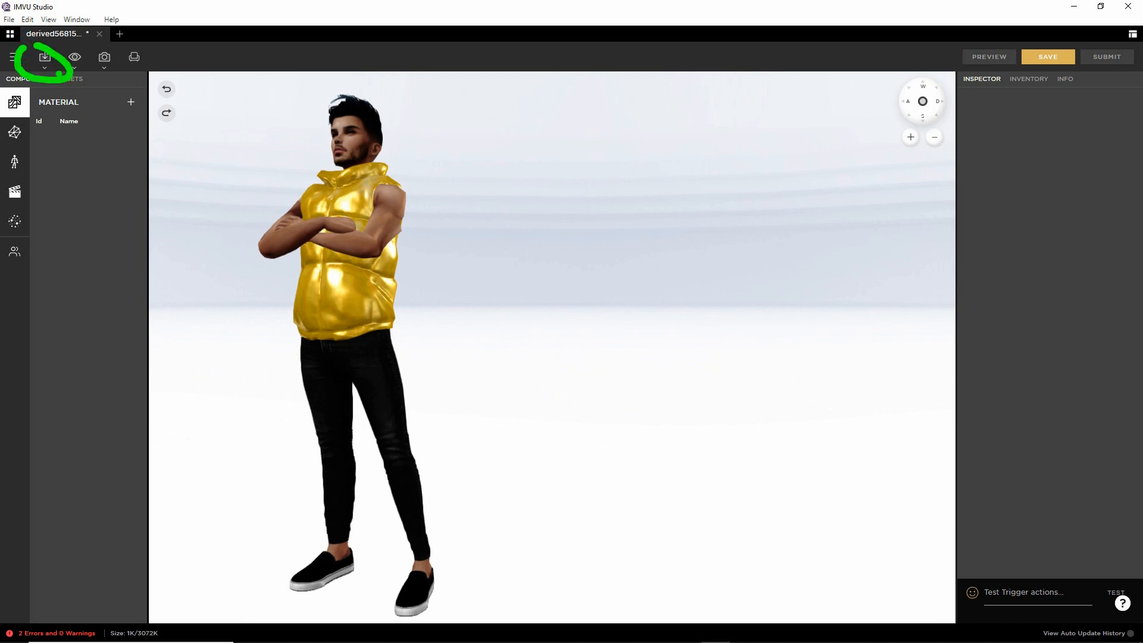
click(45, 67)
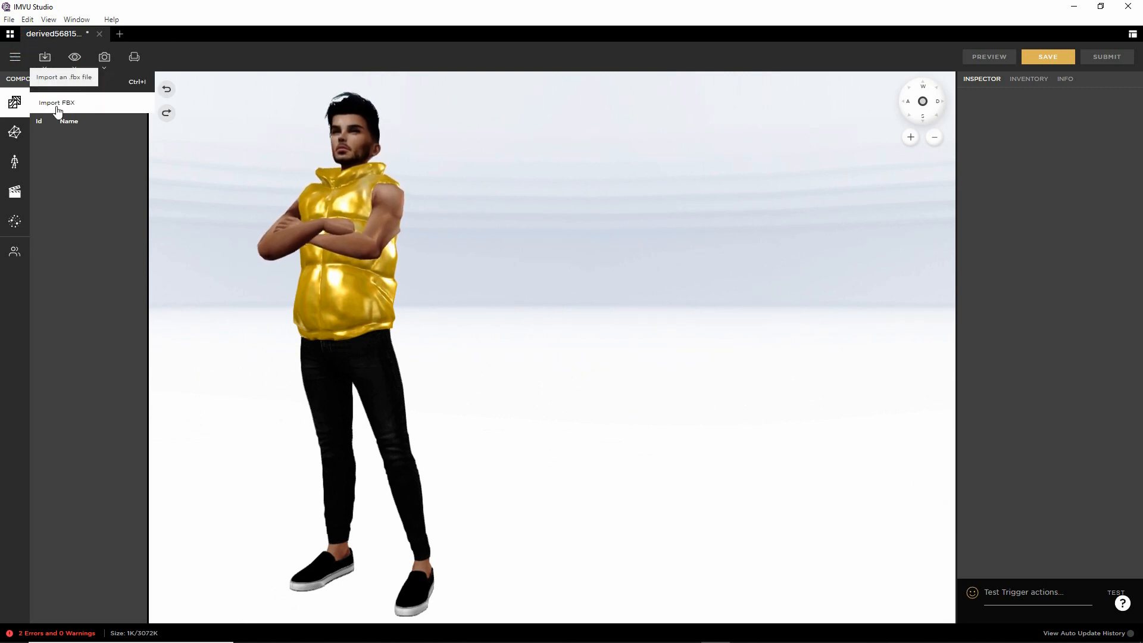
click(41, 111)
drag(46, 117, 70, 123)
key(Escape)
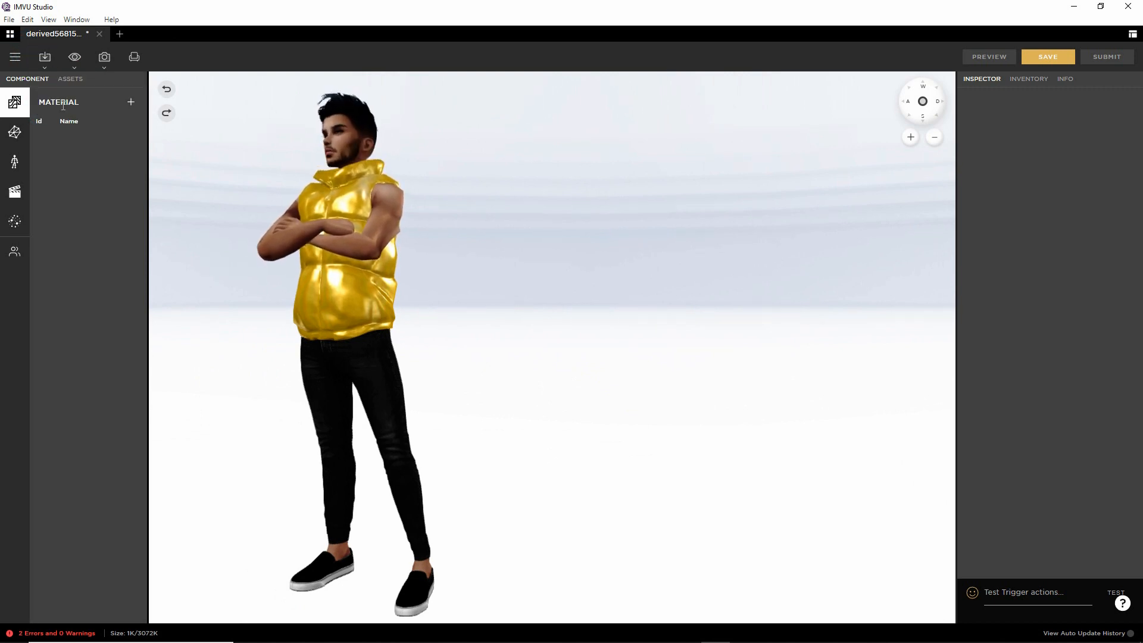
- Import the FBX file "Furn_toolkit simple stool seats.fbx" from the furniture\Blender 2.8+ folder
click(44, 68)
click(52, 102)
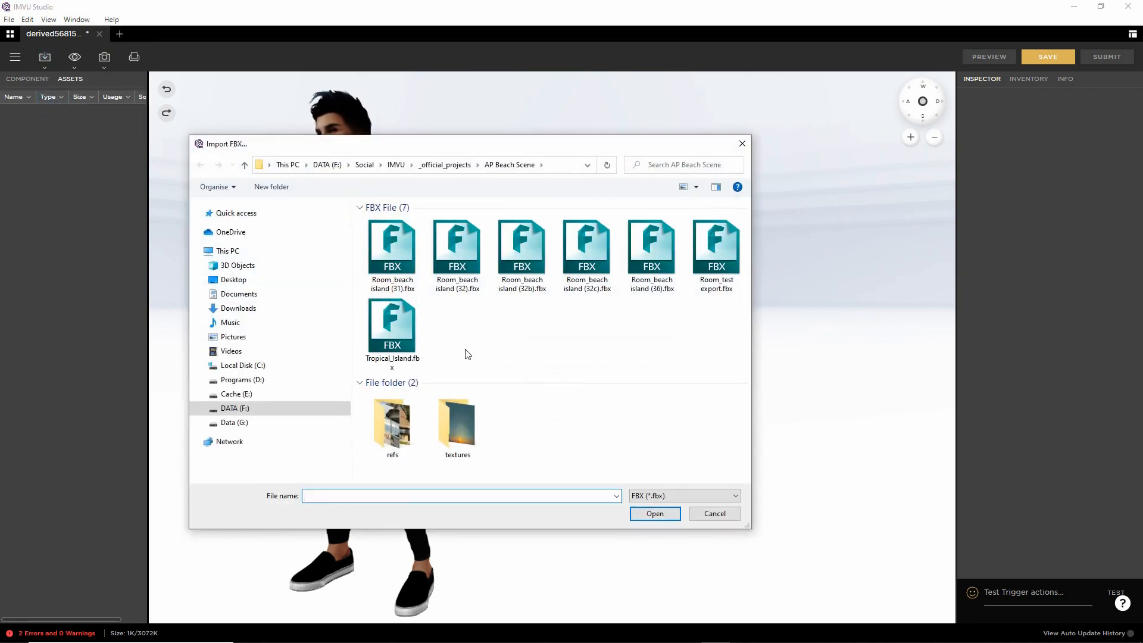
click(412, 166)
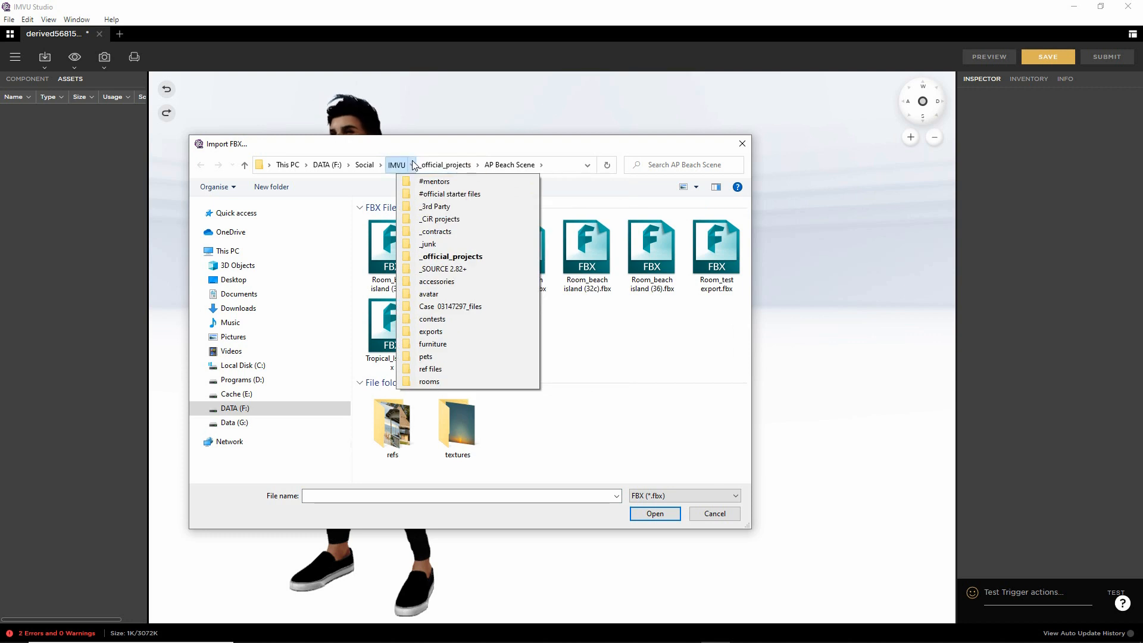
click(416, 343)
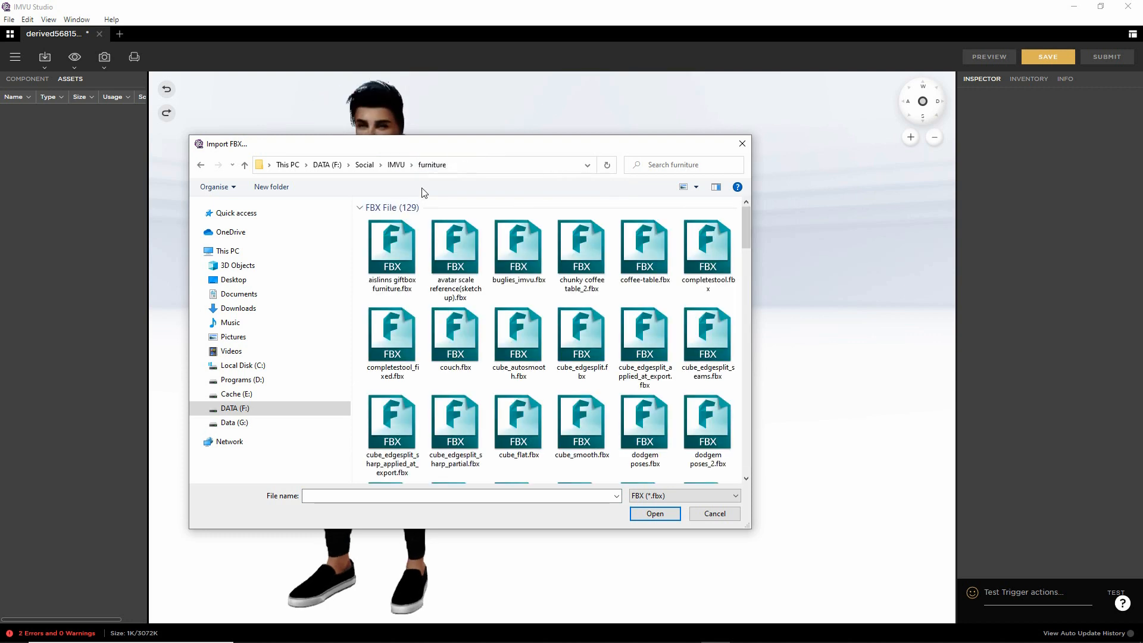
click(453, 165)
click(479, 206)
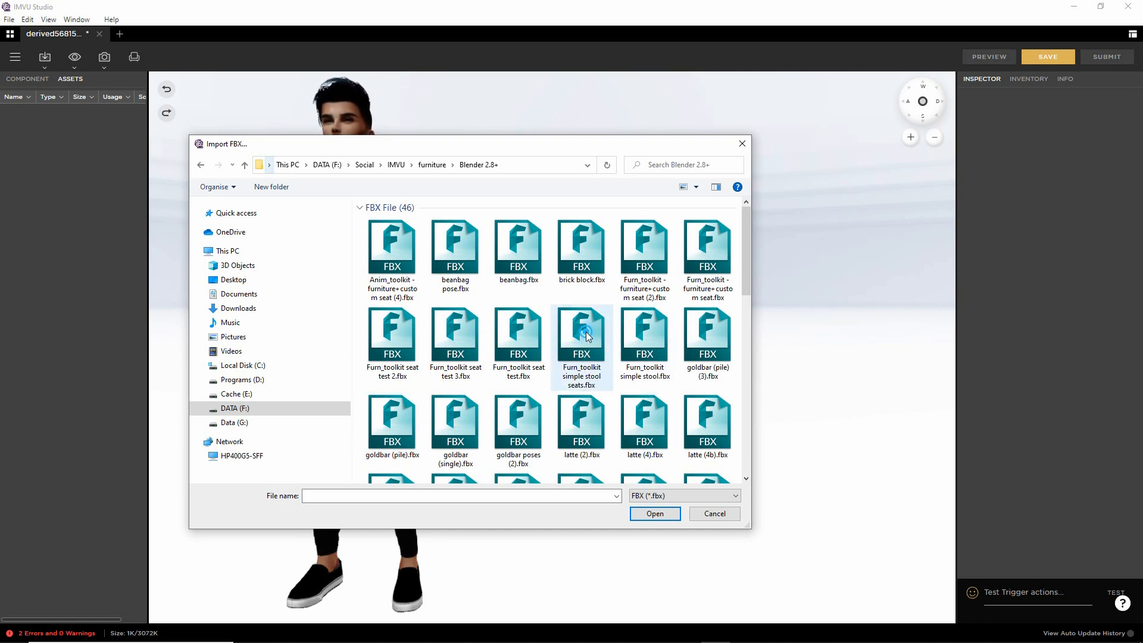
click(578, 372)
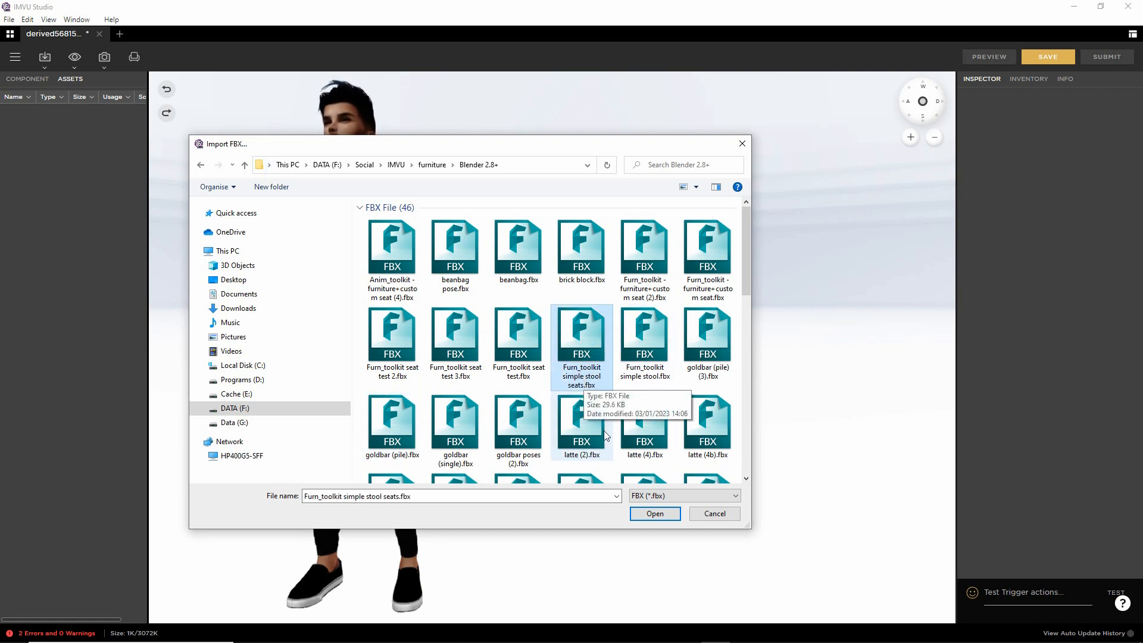
click(657, 514)
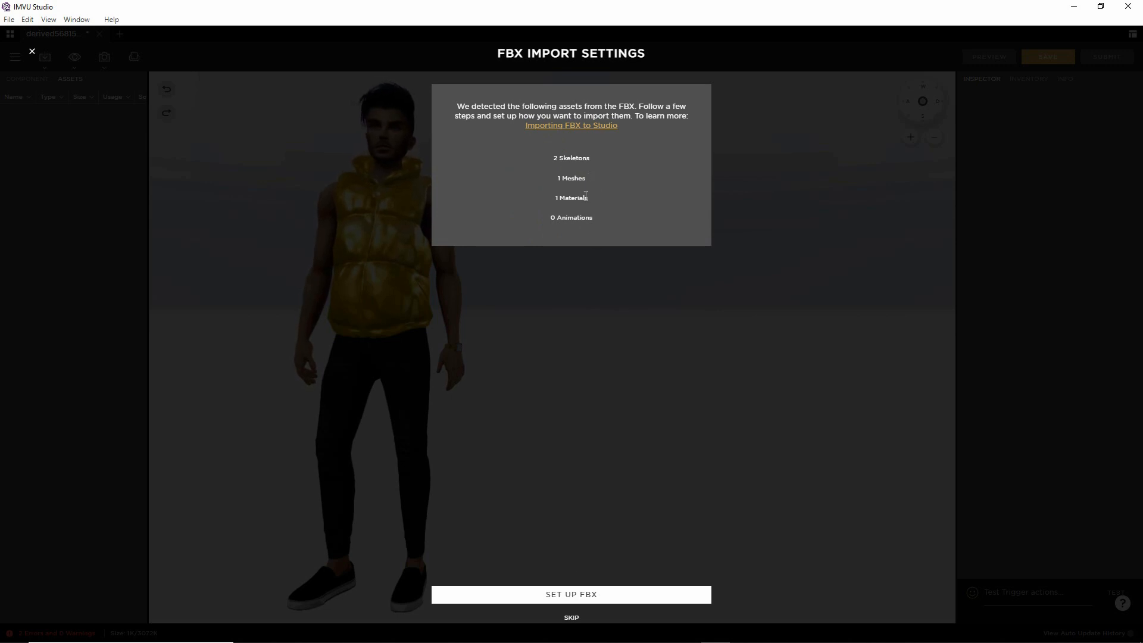
- Start setting up the FBX and assign mesh ID [0] head to stool.MESH, keeping Overwrite Meshes enabled
click(577, 594)
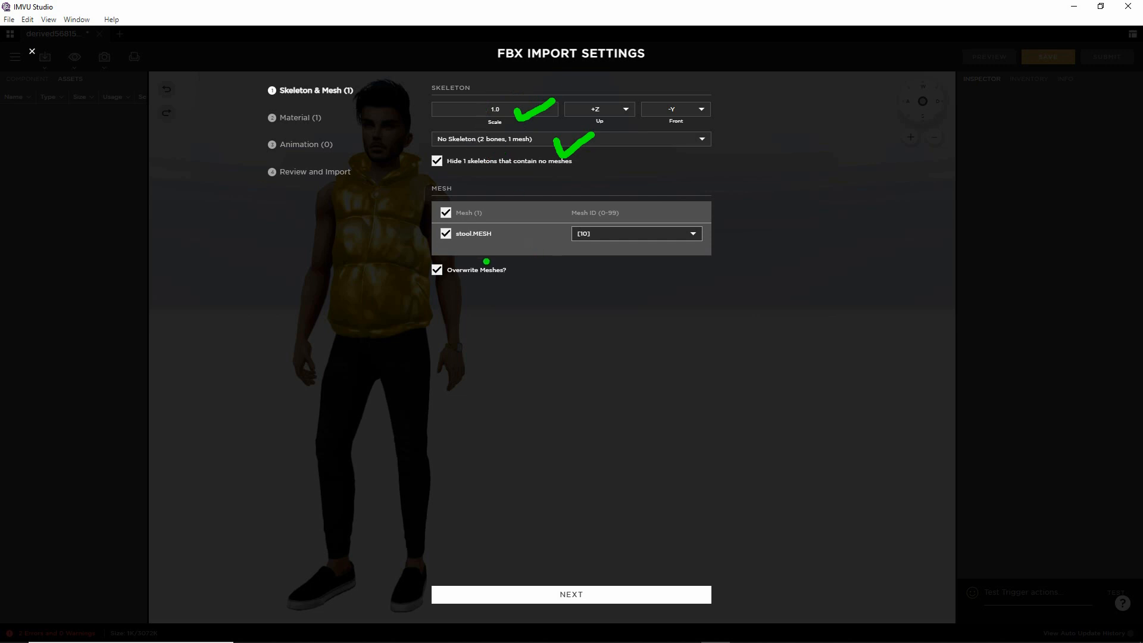
key(Escape)
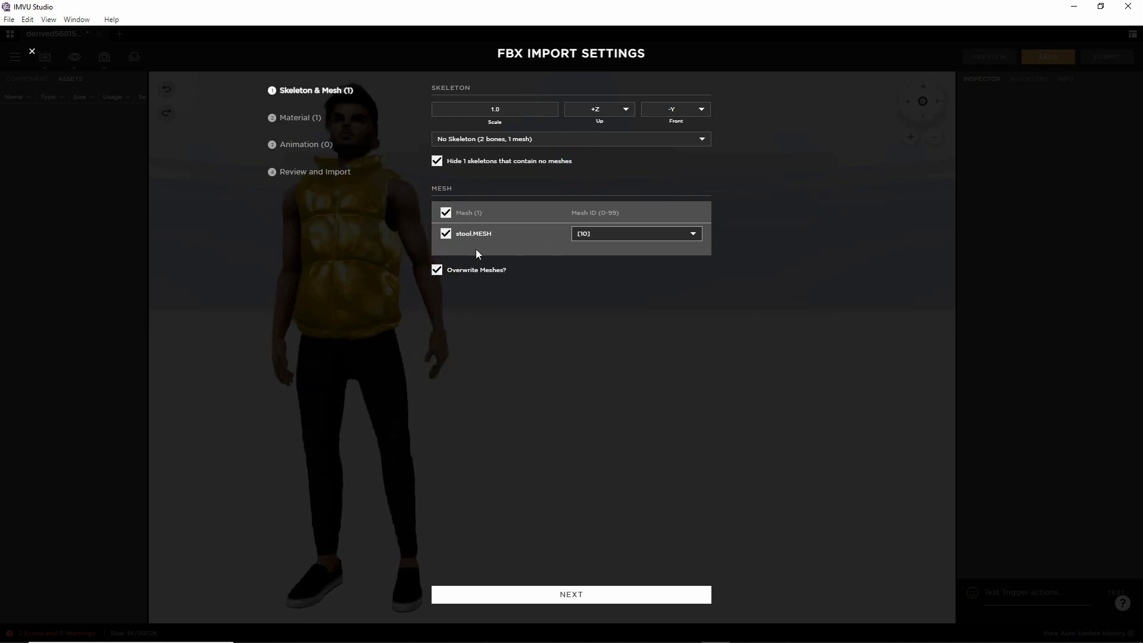
click(603, 232)
scroll(598, 231, up, 3)
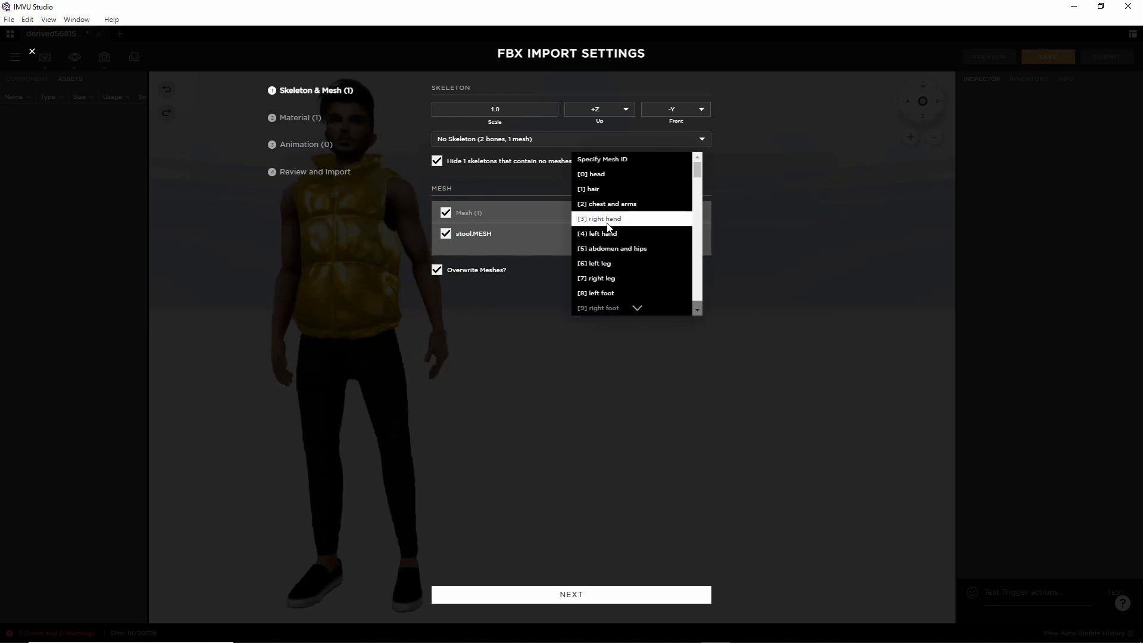
click(606, 175)
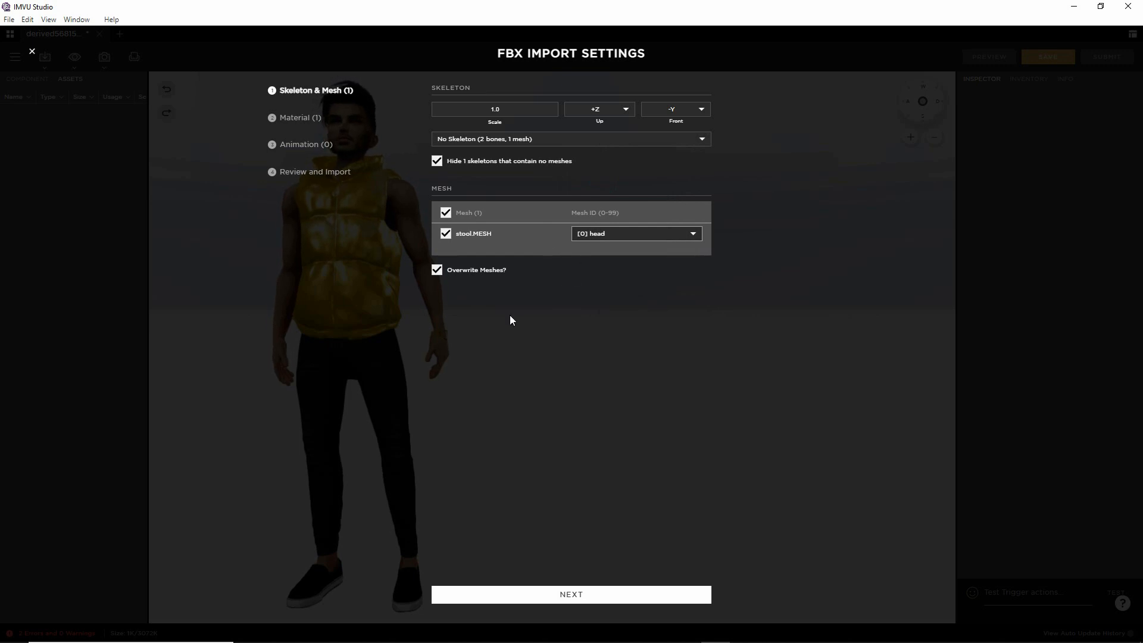
key(ctrl+2)
drag(462, 287, 501, 292)
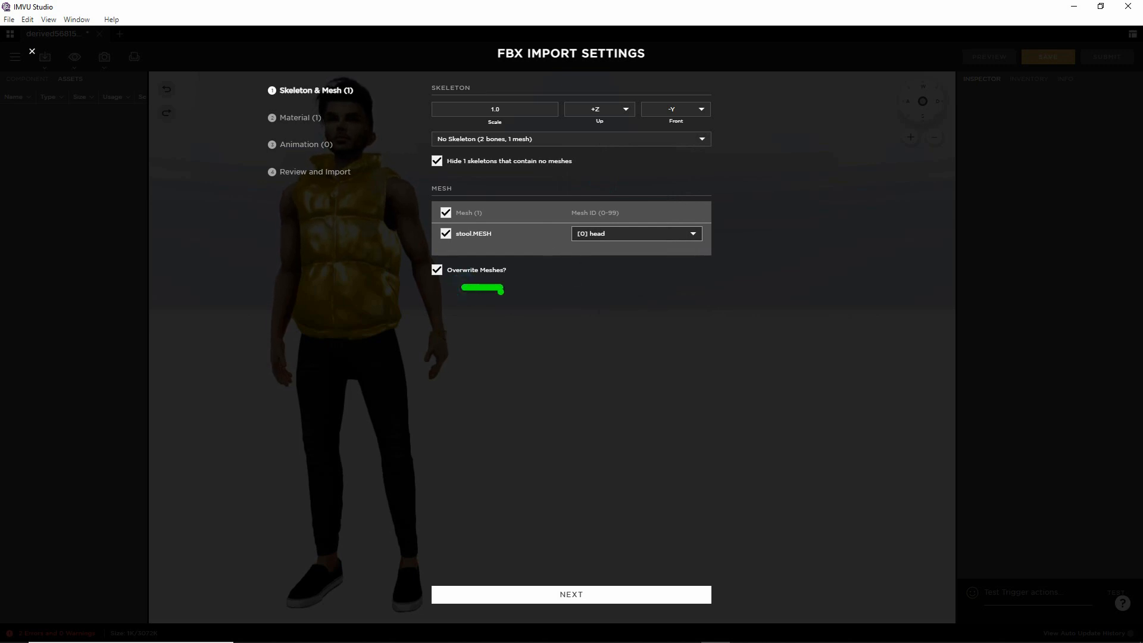
mouse_move(565, 591)
mouse_down()
mouse_move(543, 587)
mouse_move(580, 565)
mouse_up()
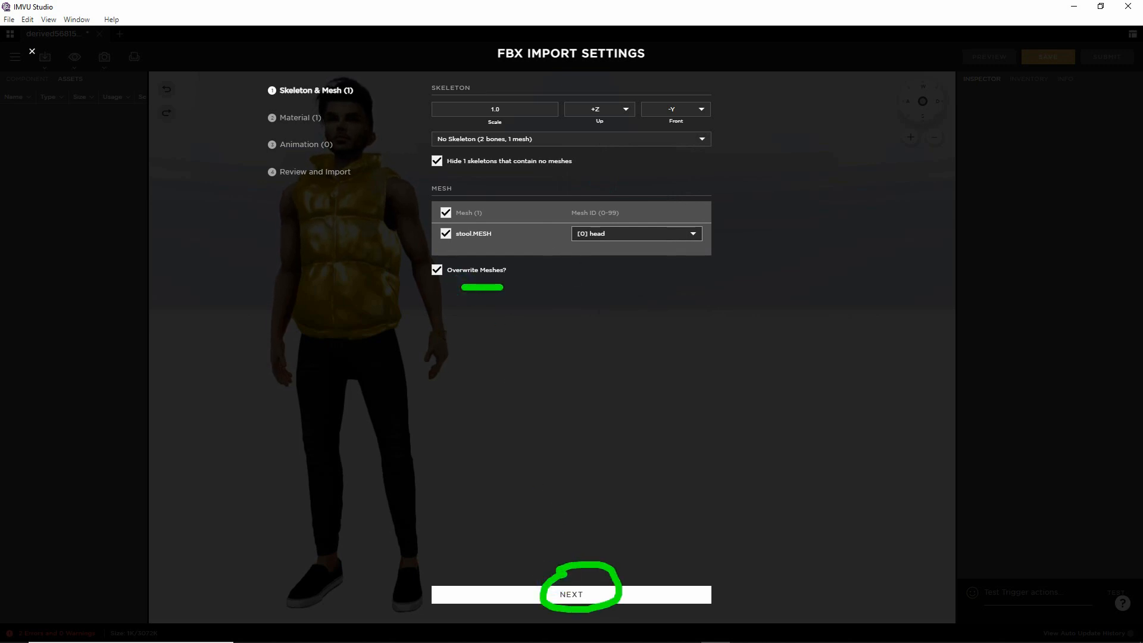
- Accept the skeleton and mesh setup, and keep the stool_[0] material with its assigned diffuse and normal textures
key(Escape)
click(569, 593)
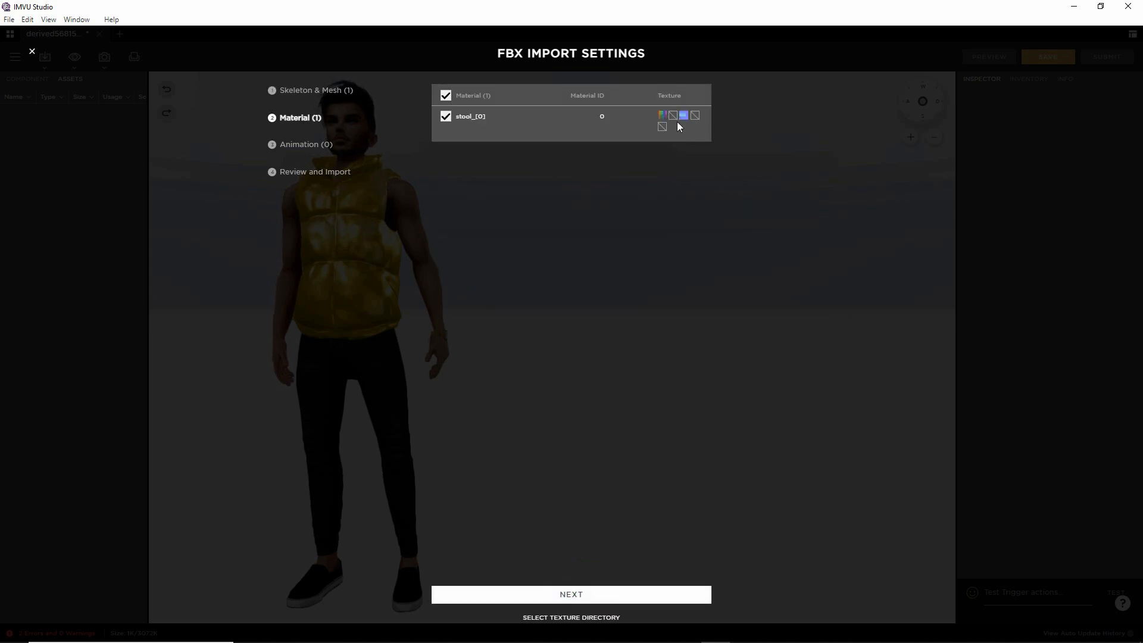
click(659, 116)
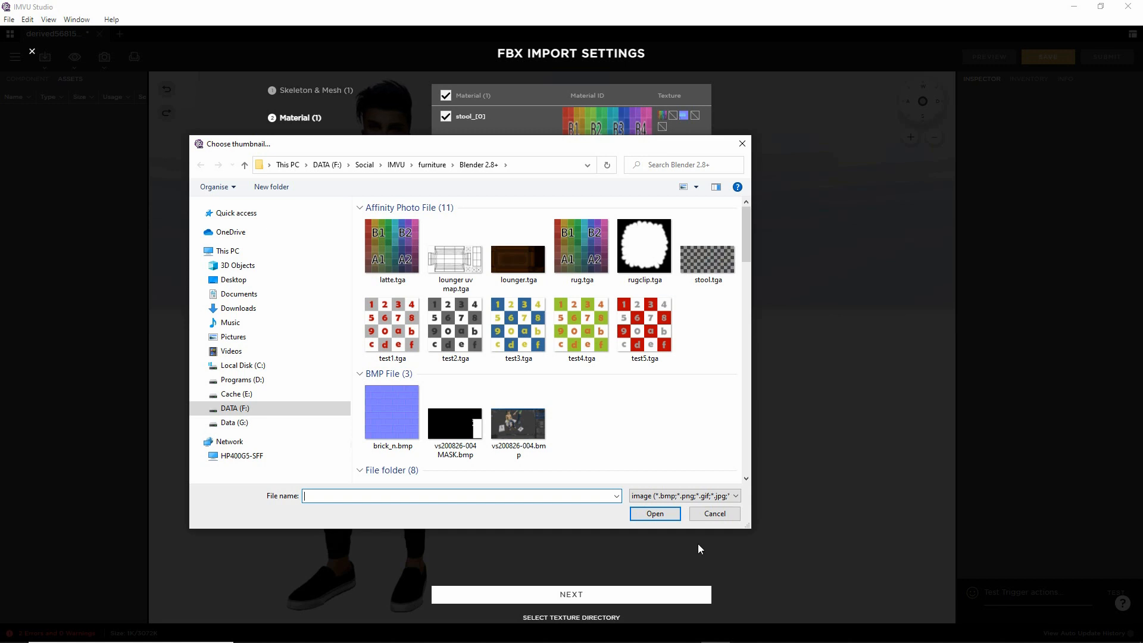
click(716, 513)
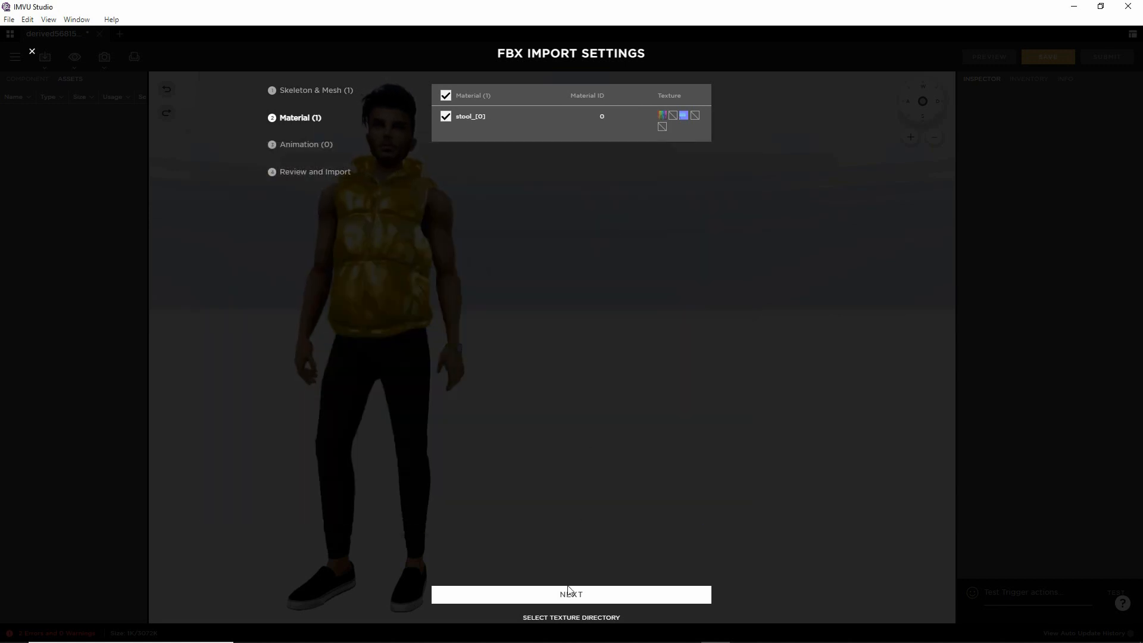
drag(573, 591, 580, 557)
key(Escape)
click(571, 594)
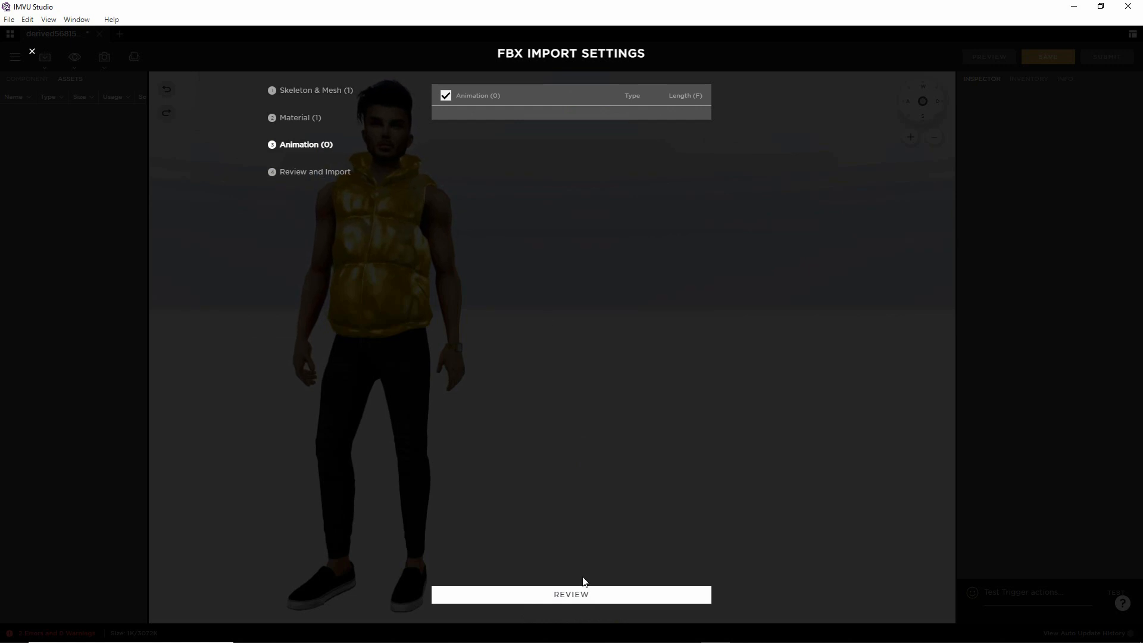
- Review the list of stool assets without adding animations and import the FBX into the product
click(573, 594)
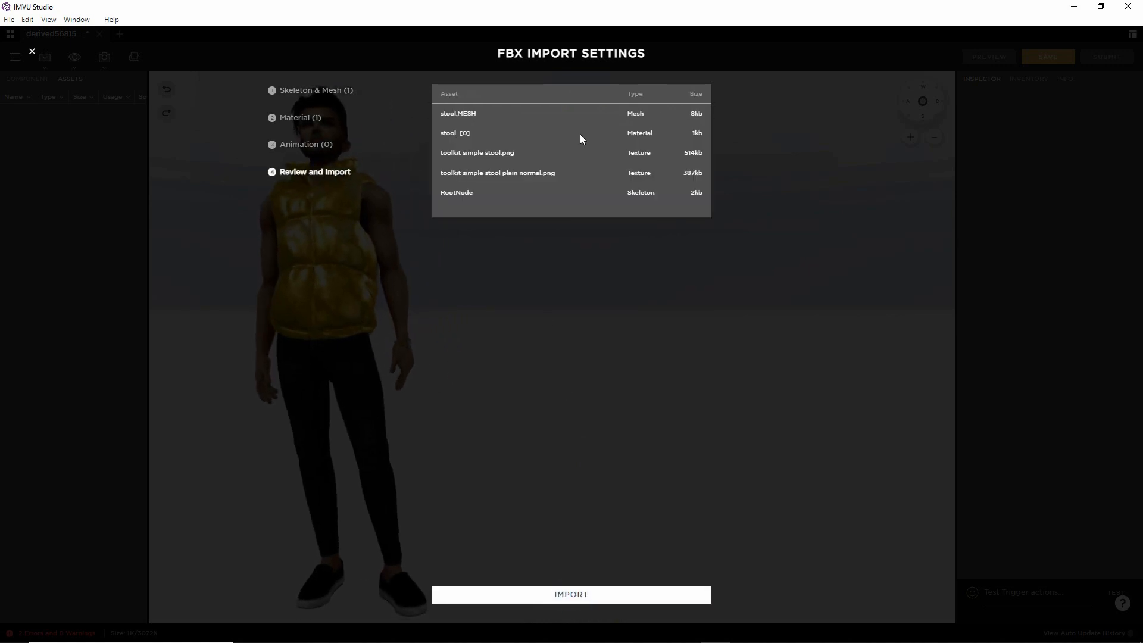
drag(579, 113, 582, 197)
key(Escape)
click(582, 596)
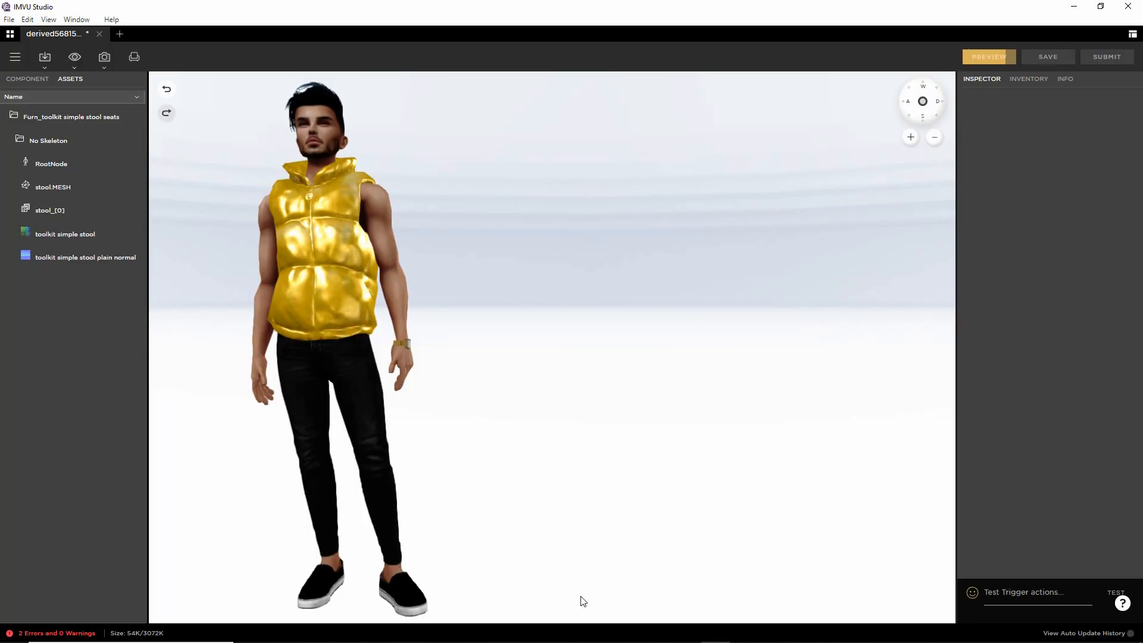
- Bring the imported stool into view, preview its seat spots and put the avatar on the standing spot
right_drag(613, 561, 517, 529)
drag(556, 518, 535, 555)
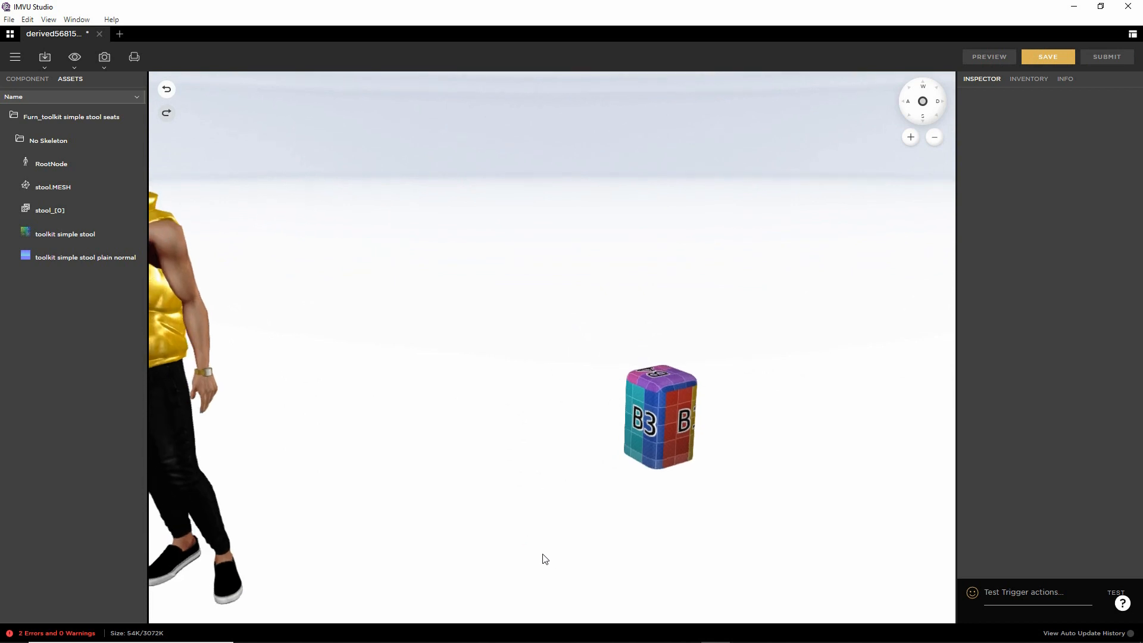
mouse_move(659, 309)
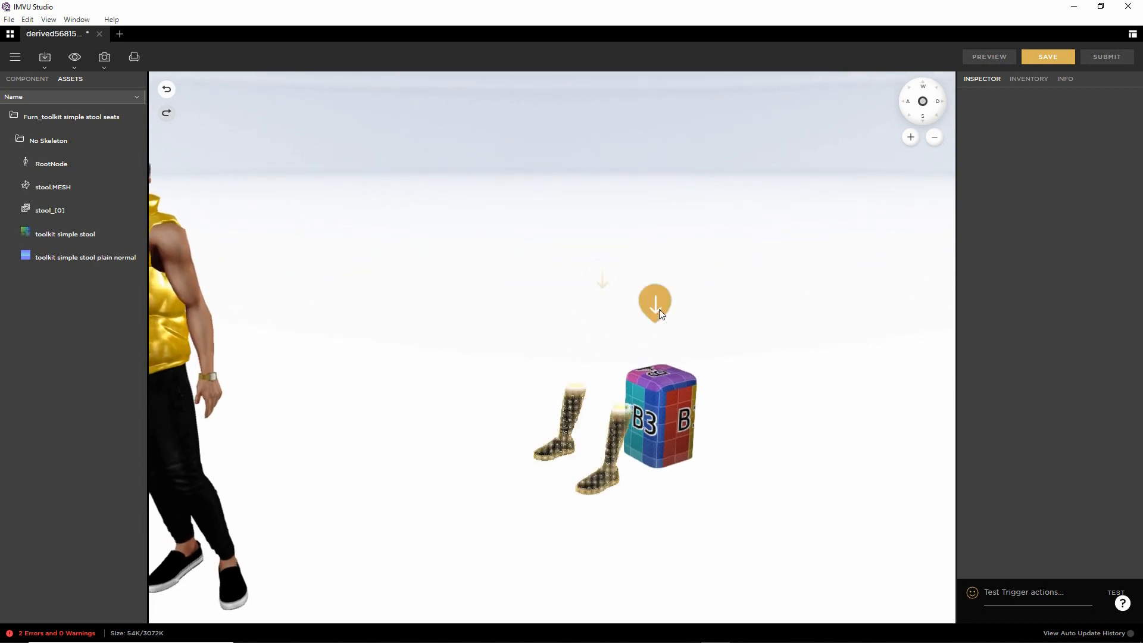
click(606, 269)
drag(579, 449, 653, 488)
right_drag(653, 480, 595, 375)
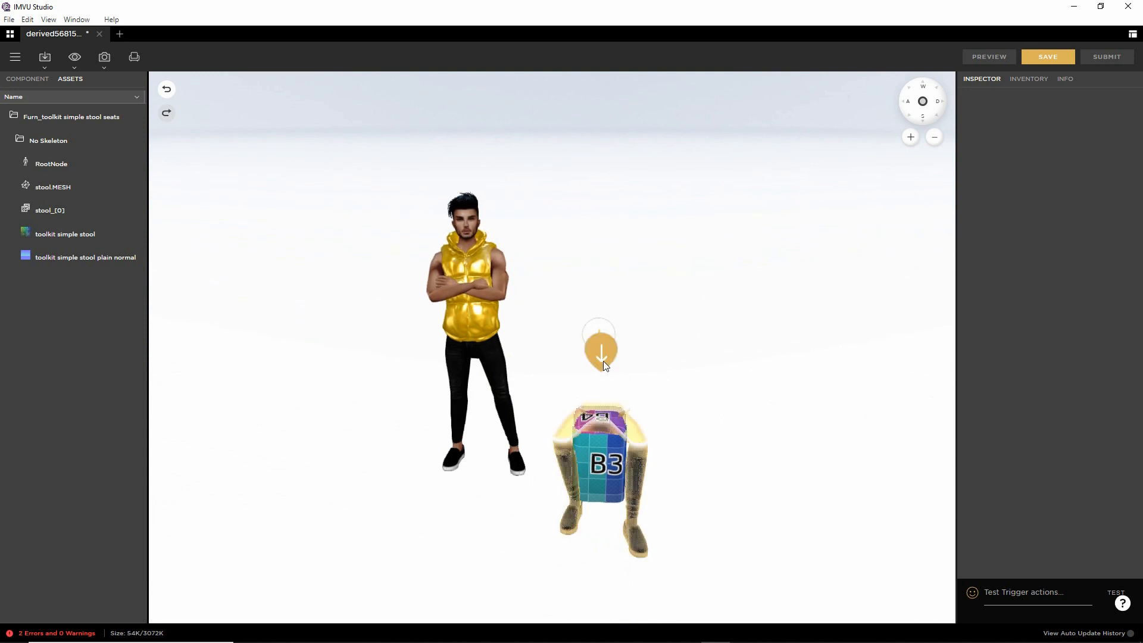
- Seat the avatar on the stool and check the sitting position from several angles
click(603, 360)
mouse_move(644, 474)
mouse_down()
mouse_move(575, 478)
mouse_move(558, 442)
mouse_up()
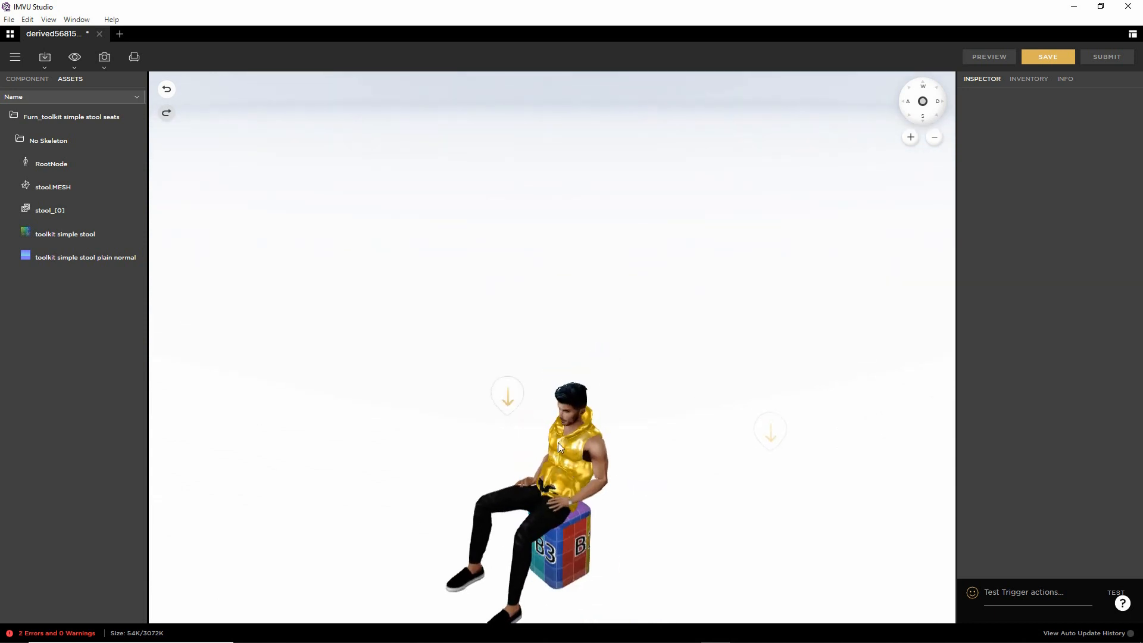
right_drag(597, 478, 602, 459)
scroll(615, 327, up, 5)
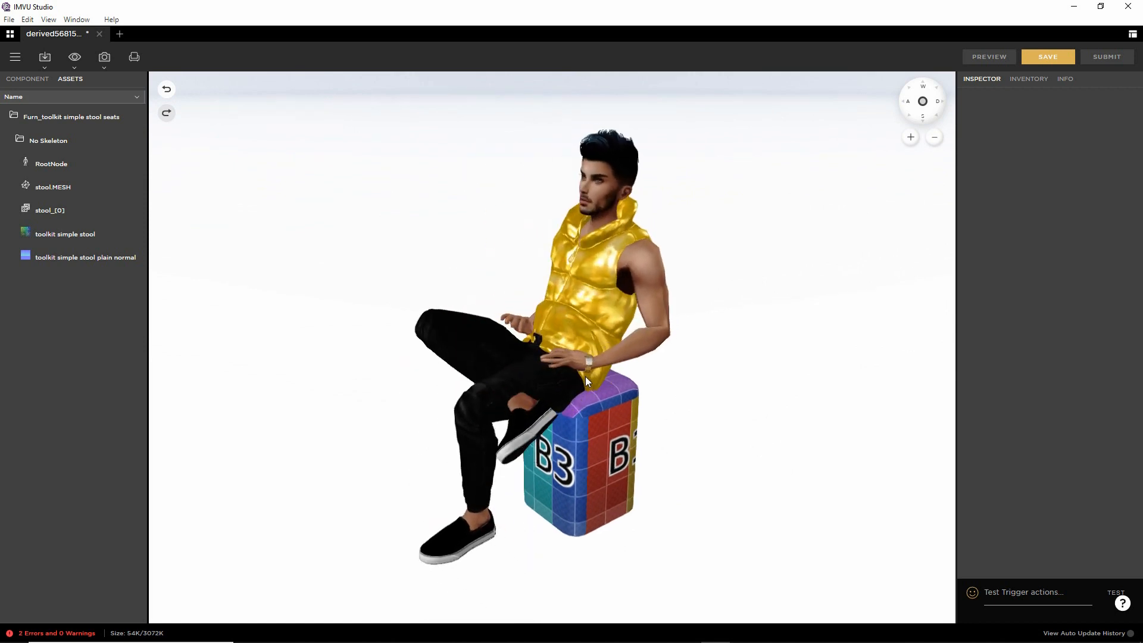
mouse_move(470, 427)
mouse_down()
mouse_move(562, 447)
mouse_move(514, 427)
mouse_up()
right_drag(512, 423, 613, 391)
scroll(612, 391, down, 5)
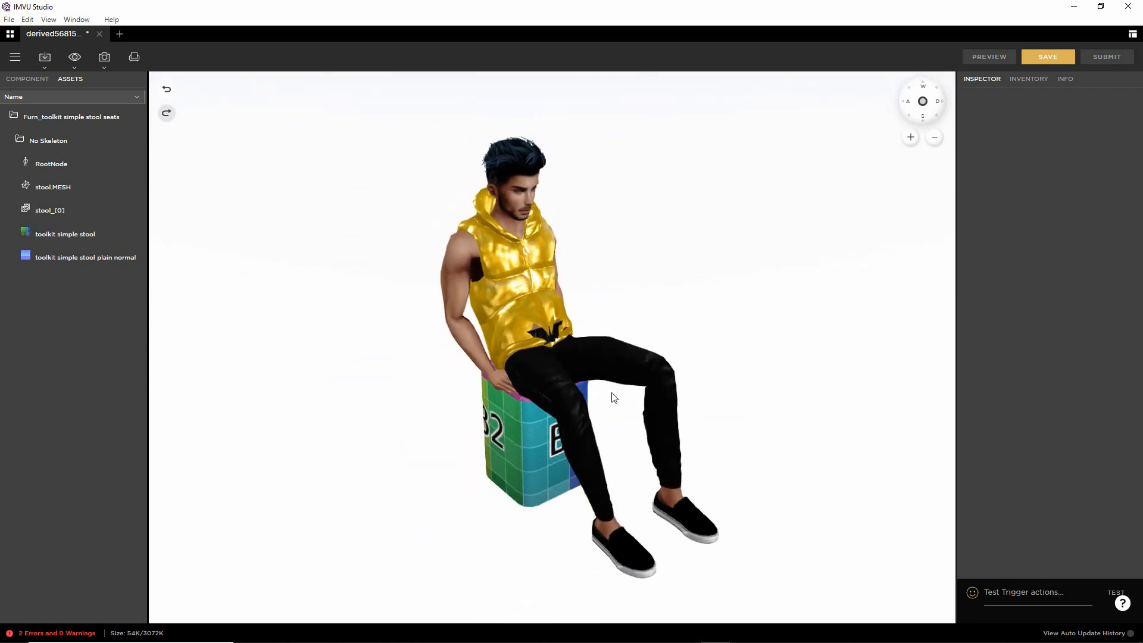
- Return the avatar from the stool to the standing spot and check its position beside the stool
mouse_move(652, 420)
mouse_down()
mouse_move(529, 418)
mouse_move(580, 438)
mouse_up()
click(478, 264)
mouse_move(580, 437)
right_down()
mouse_move(543, 330)
mouse_move(513, 312)
right_up()
scroll(513, 357, up, 4)
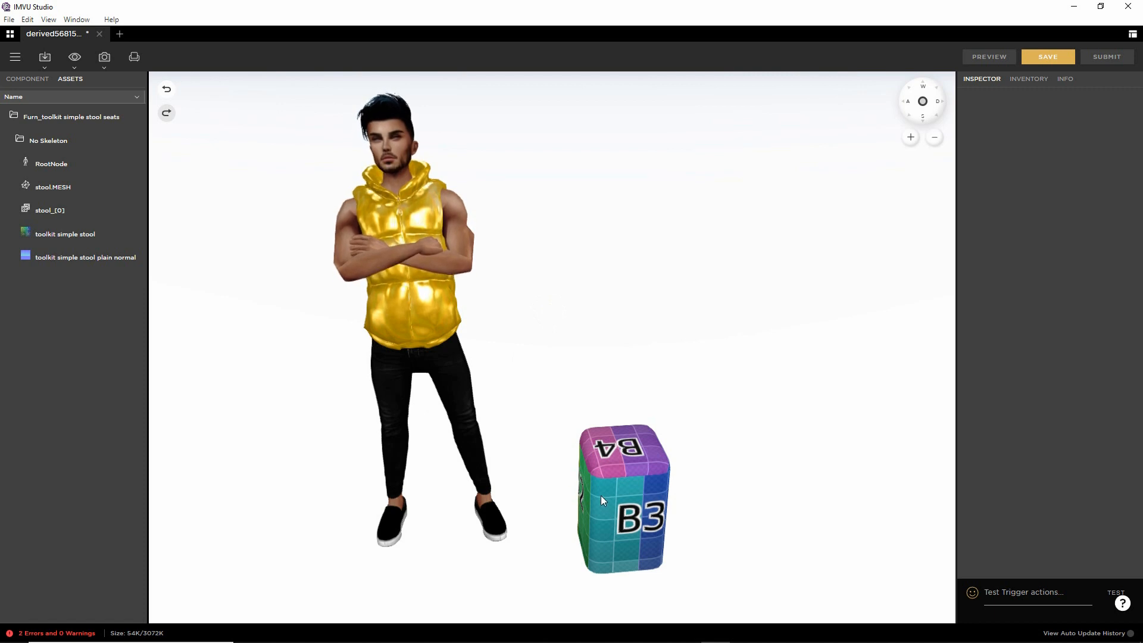
drag(606, 479, 603, 499)
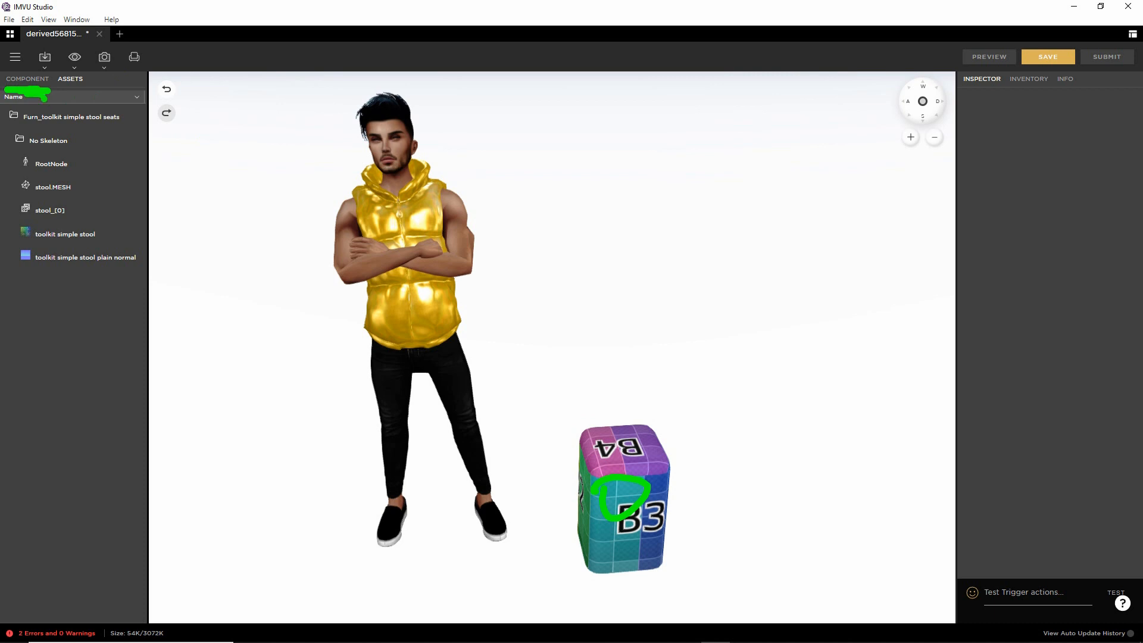
- Show the product's material component and examine the textures and settings of stool_[0]
click(28, 78)
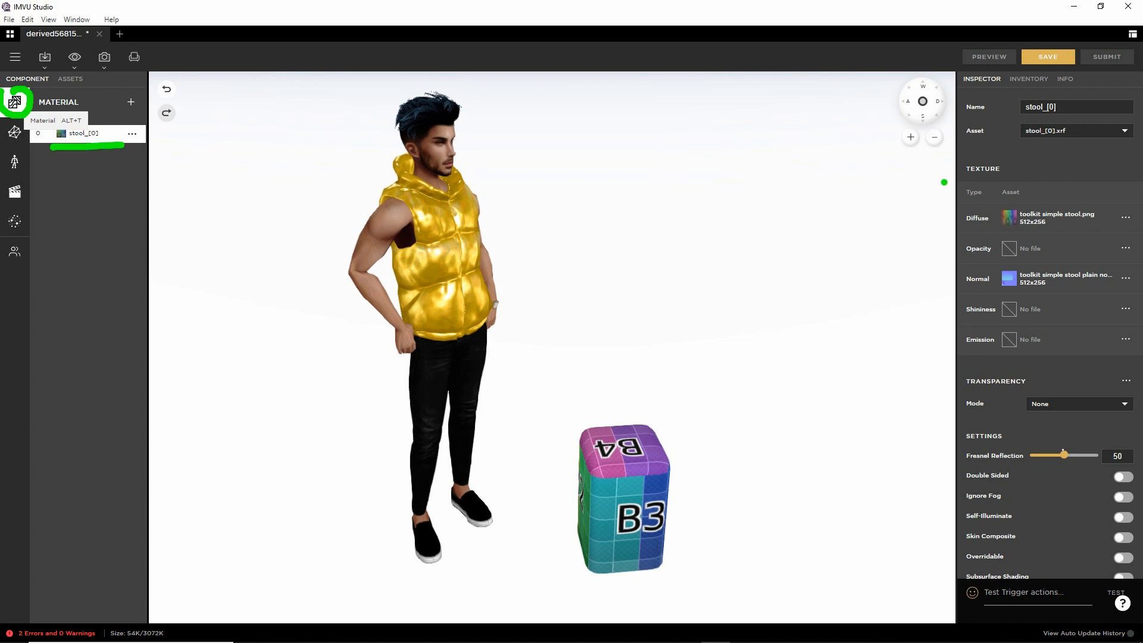
mouse_move(966, 202)
mouse_down()
mouse_move(950, 295)
mouse_move(910, 307)
mouse_up()
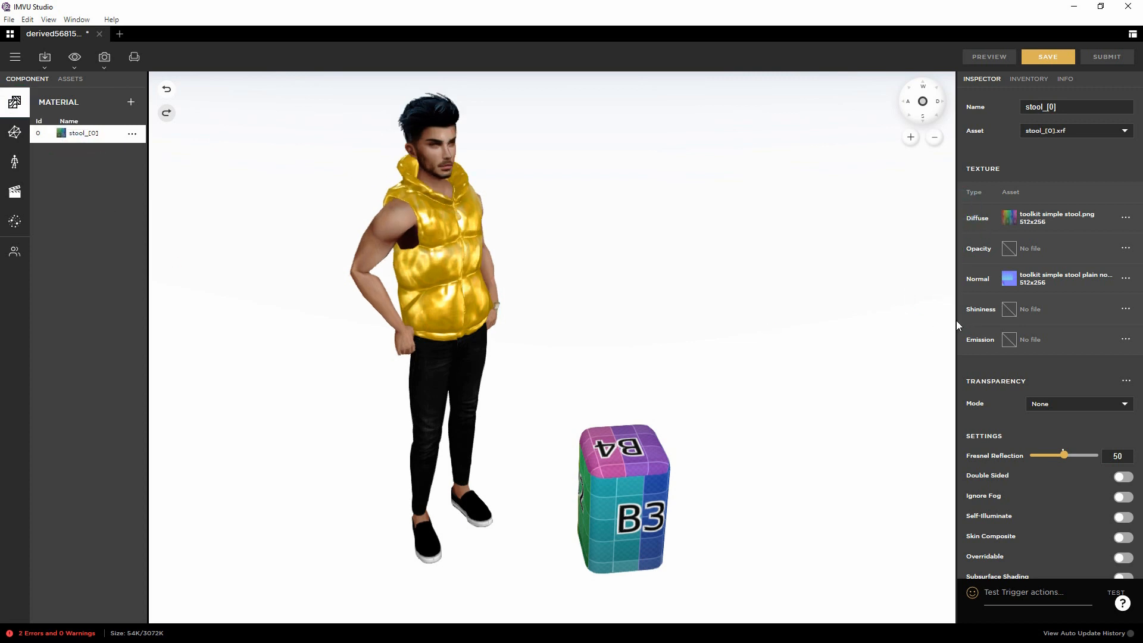
mouse_move(1006, 284)
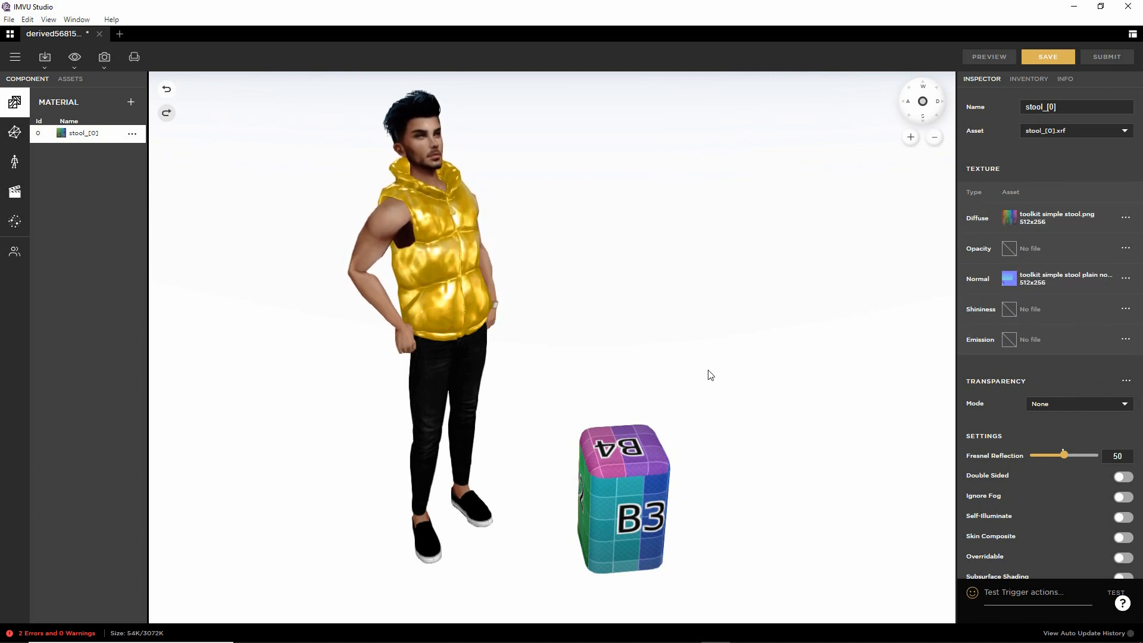
- Save the product as a new product named "toolkit stool seat"
click(15, 57)
mouse_move(91, 84)
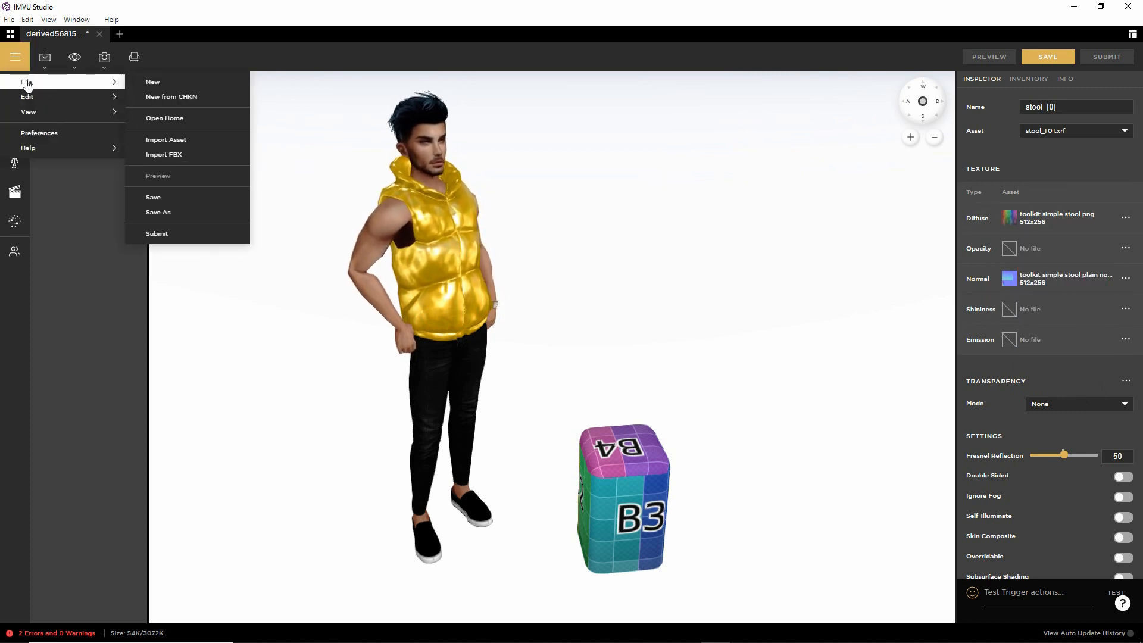
click(179, 212)
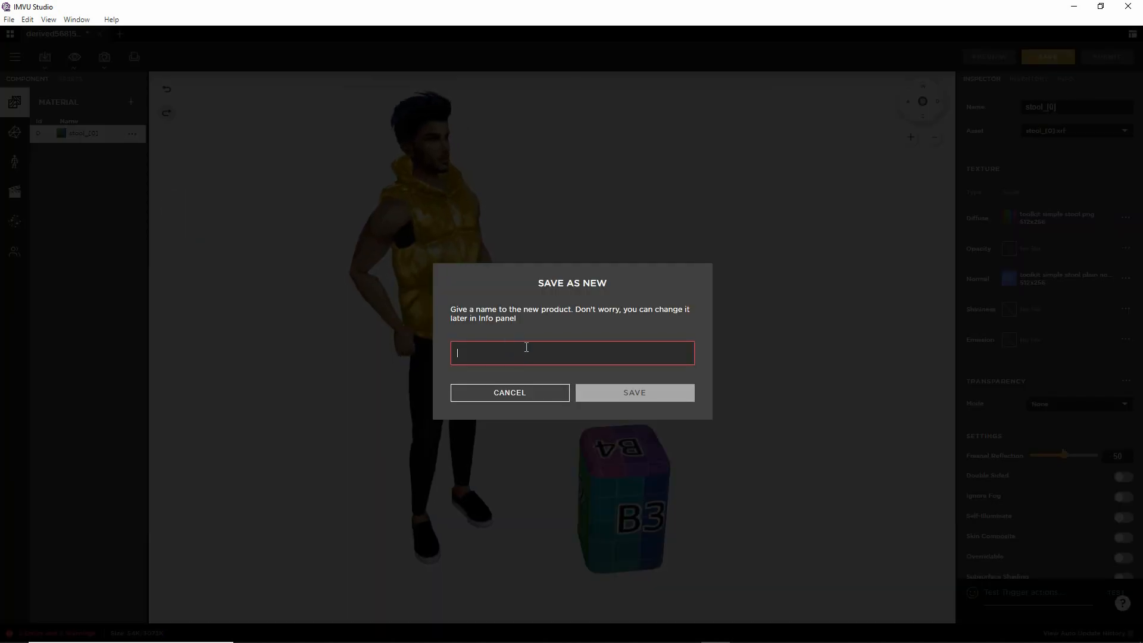
text(toolkit stool seat)
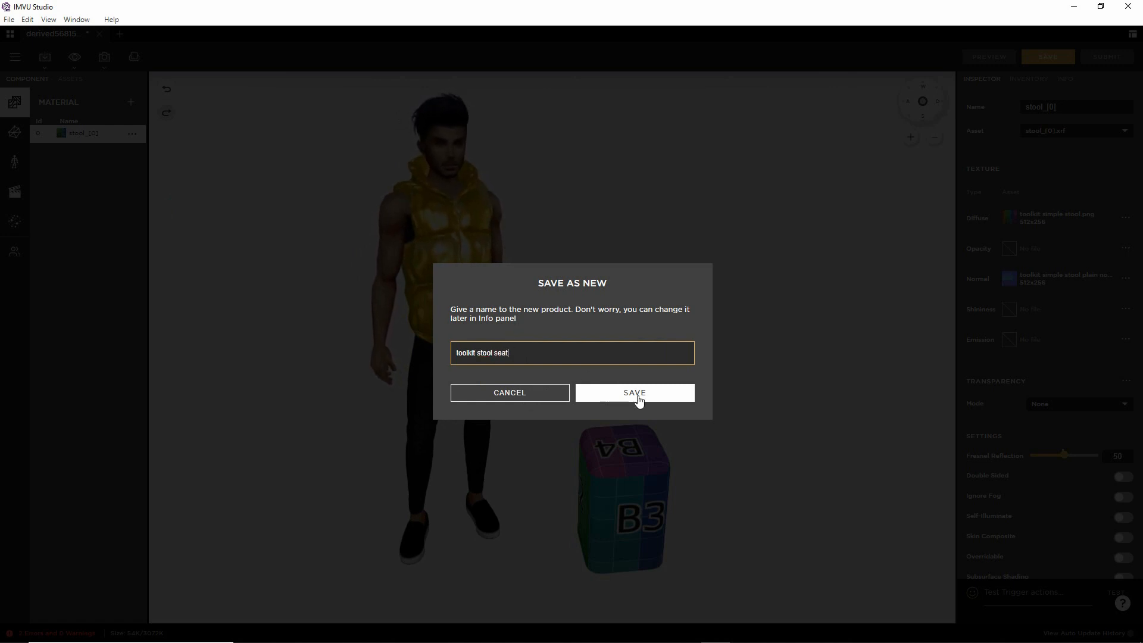
click(635, 393)
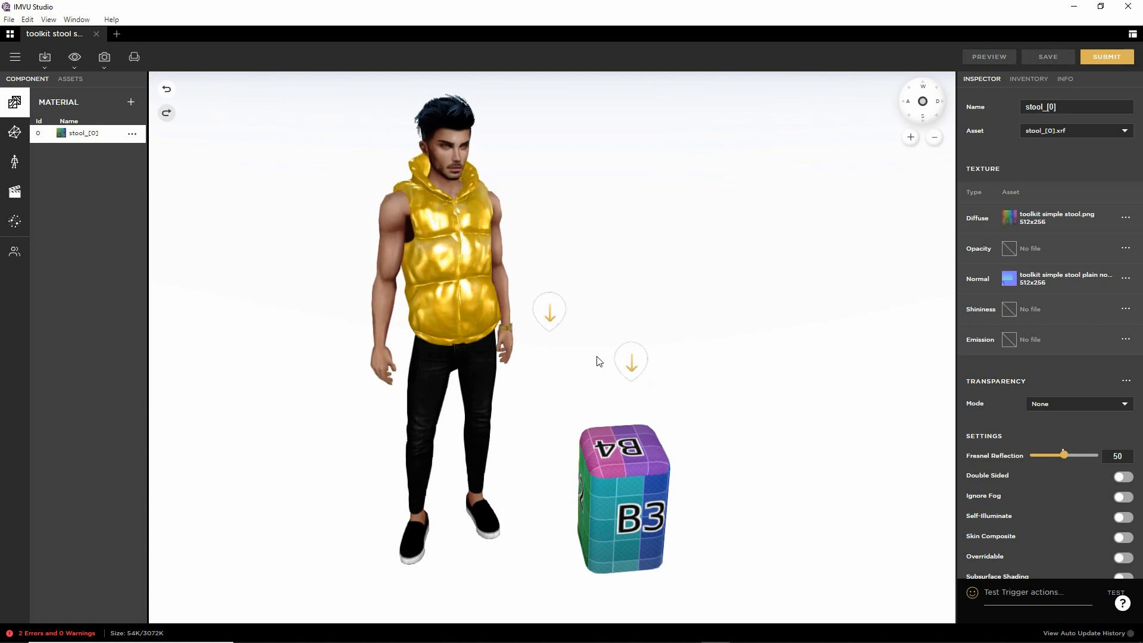
- Examine the product information: shop images, name, rating, category, profit, fees, search keywords and controls
click(1065, 79)
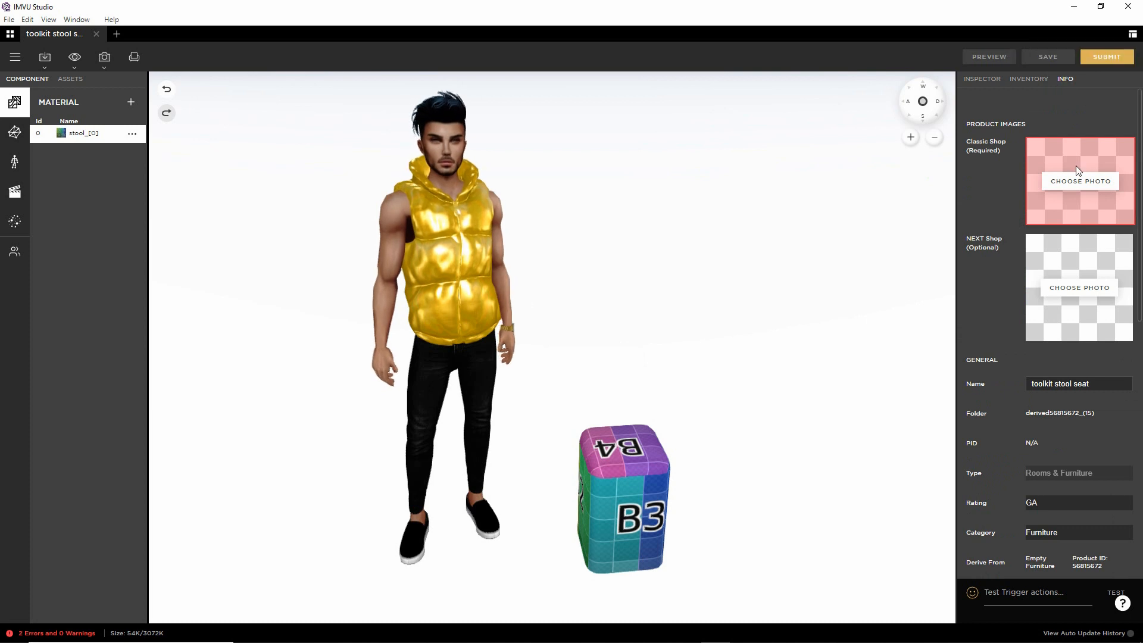
key(ctrl+2)
drag(1074, 167, 1077, 216)
drag(1088, 269, 1084, 322)
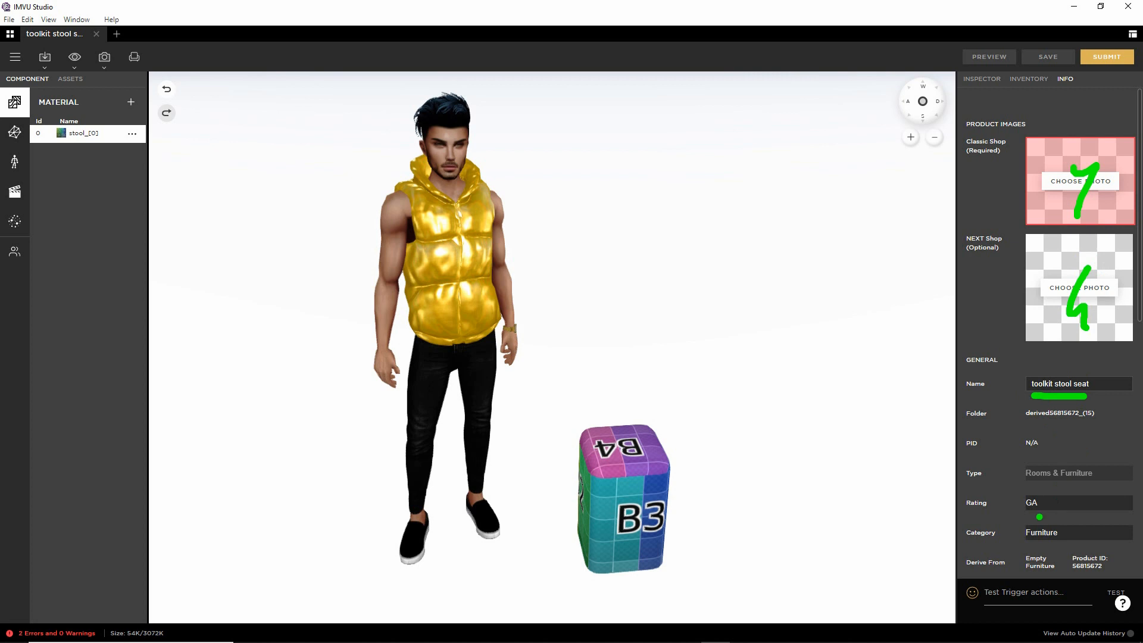
key(Escape)
scroll(1042, 492, down, 10)
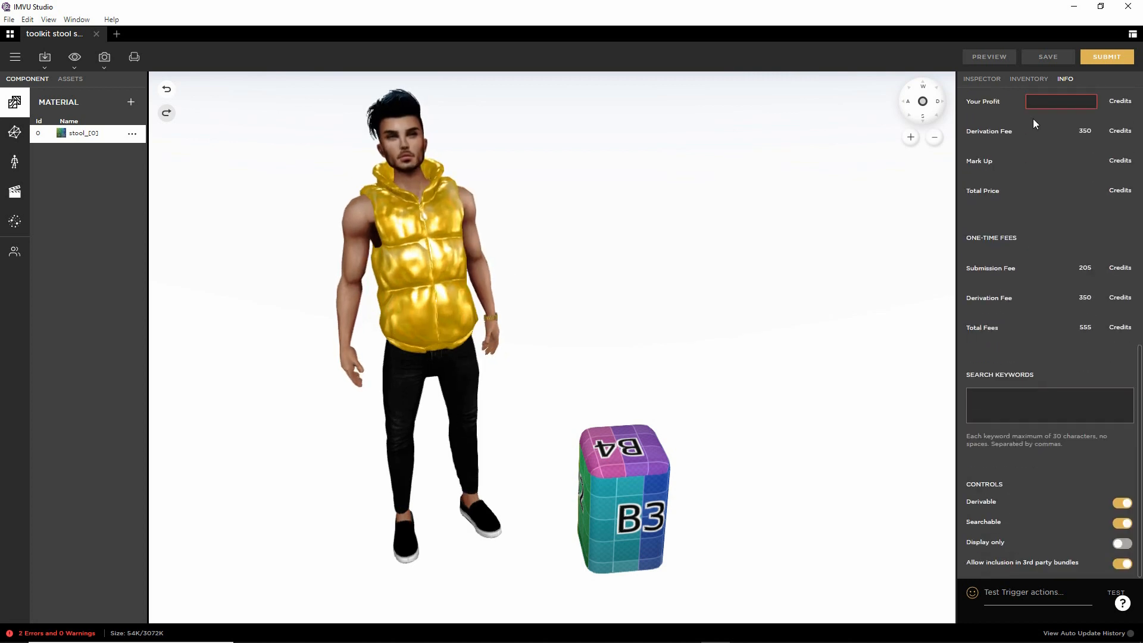
scroll(1055, 166, up, 2)
key(ctrl+2)
drag(1036, 262, 1067, 281)
key(Escape)
scroll(1044, 348, down, 3)
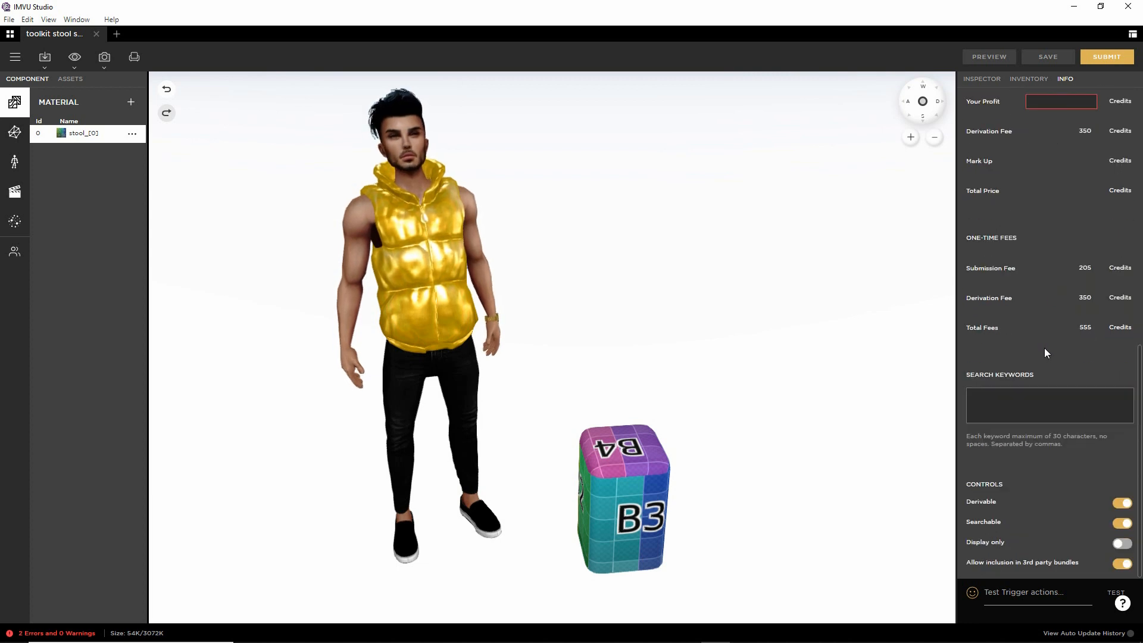
scroll(1039, 339, up, 10)
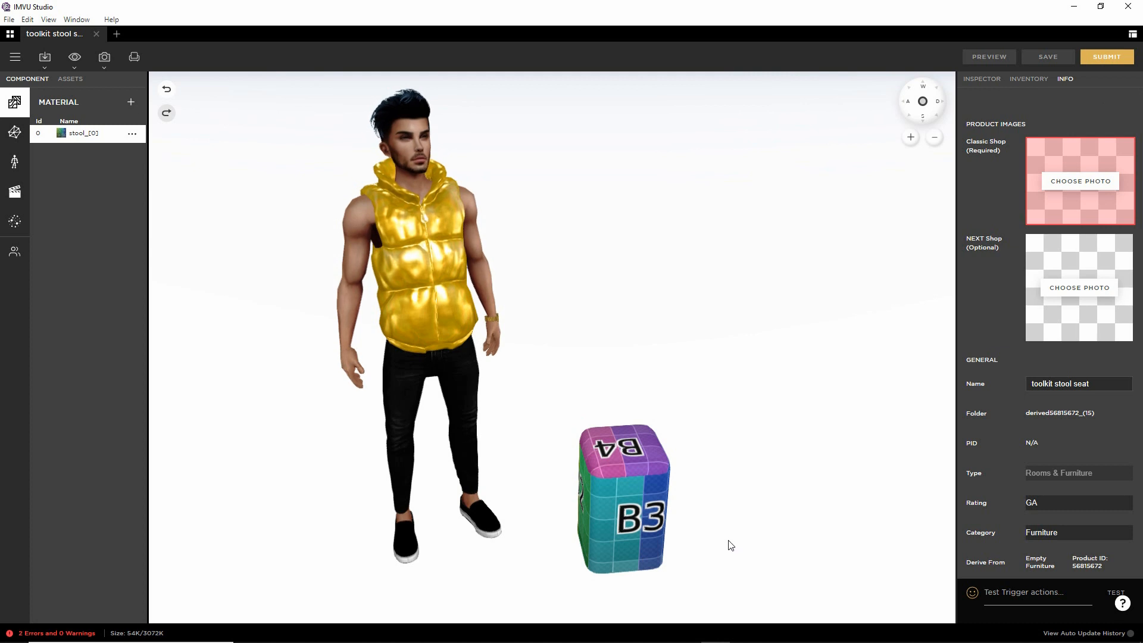
drag(754, 542, 714, 524)
mouse_move(714, 523)
right_down()
mouse_move(673, 527)
mouse_move(507, 490)
mouse_move(748, 502)
mouse_move(705, 503)
right_up()
drag(705, 503, 733, 494)
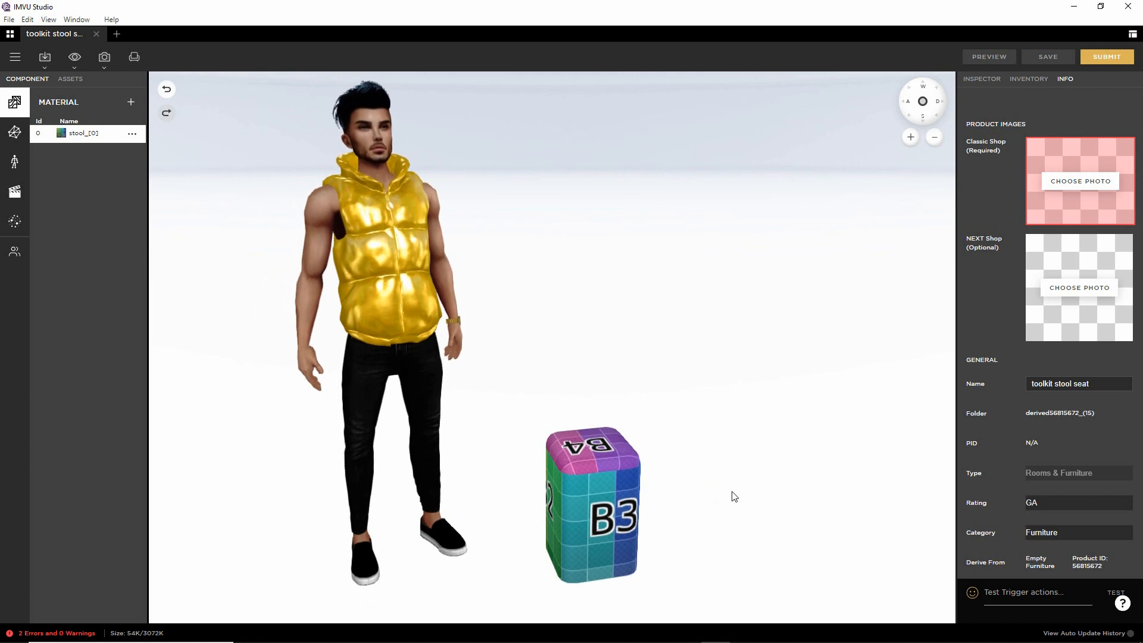